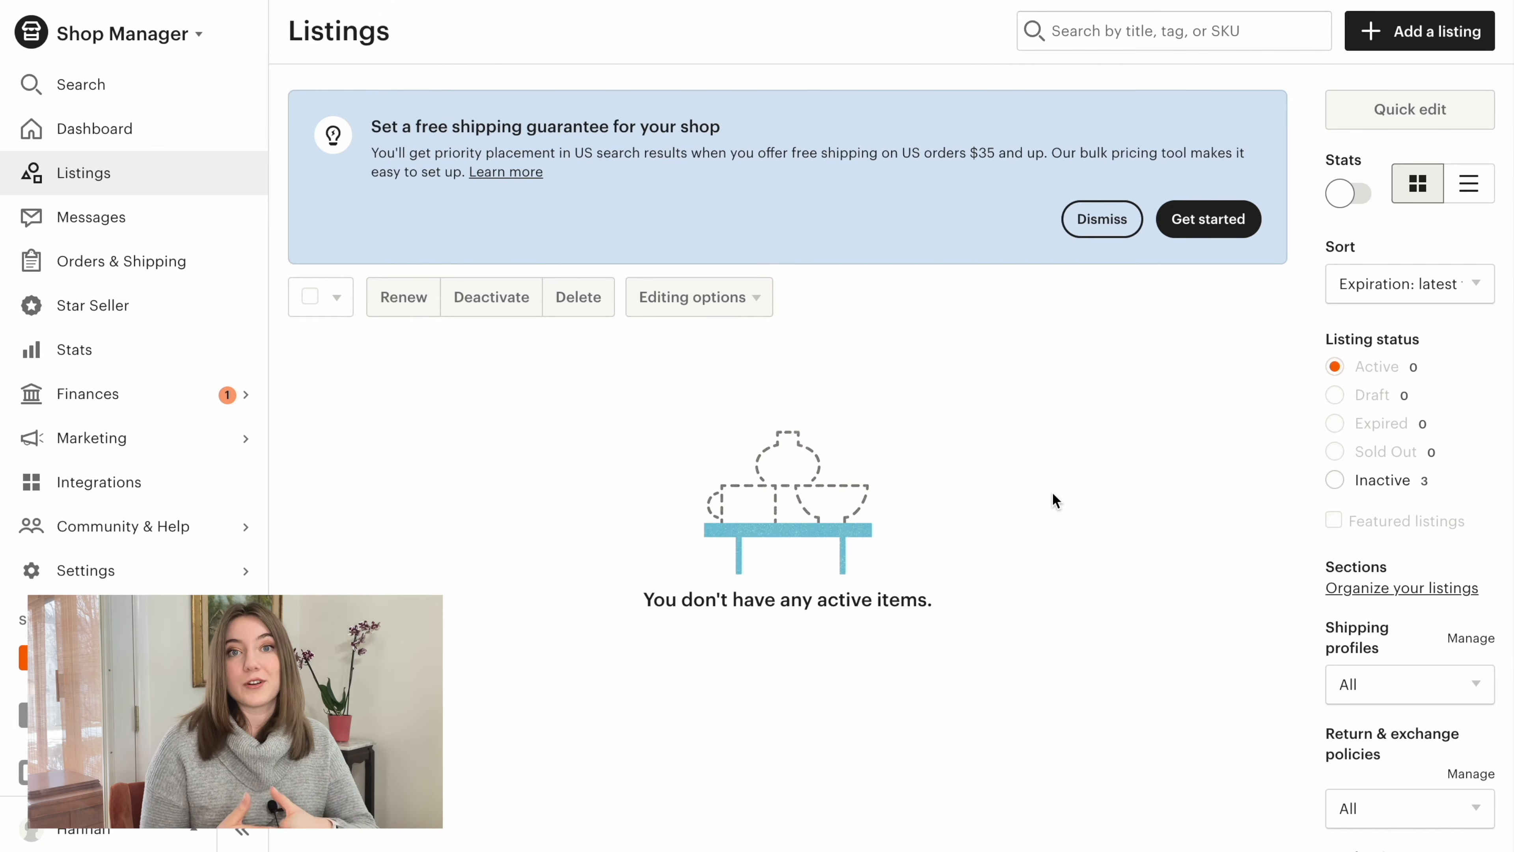
# - Start adding a new listing to the shop
pyautogui.click(1427, 37)
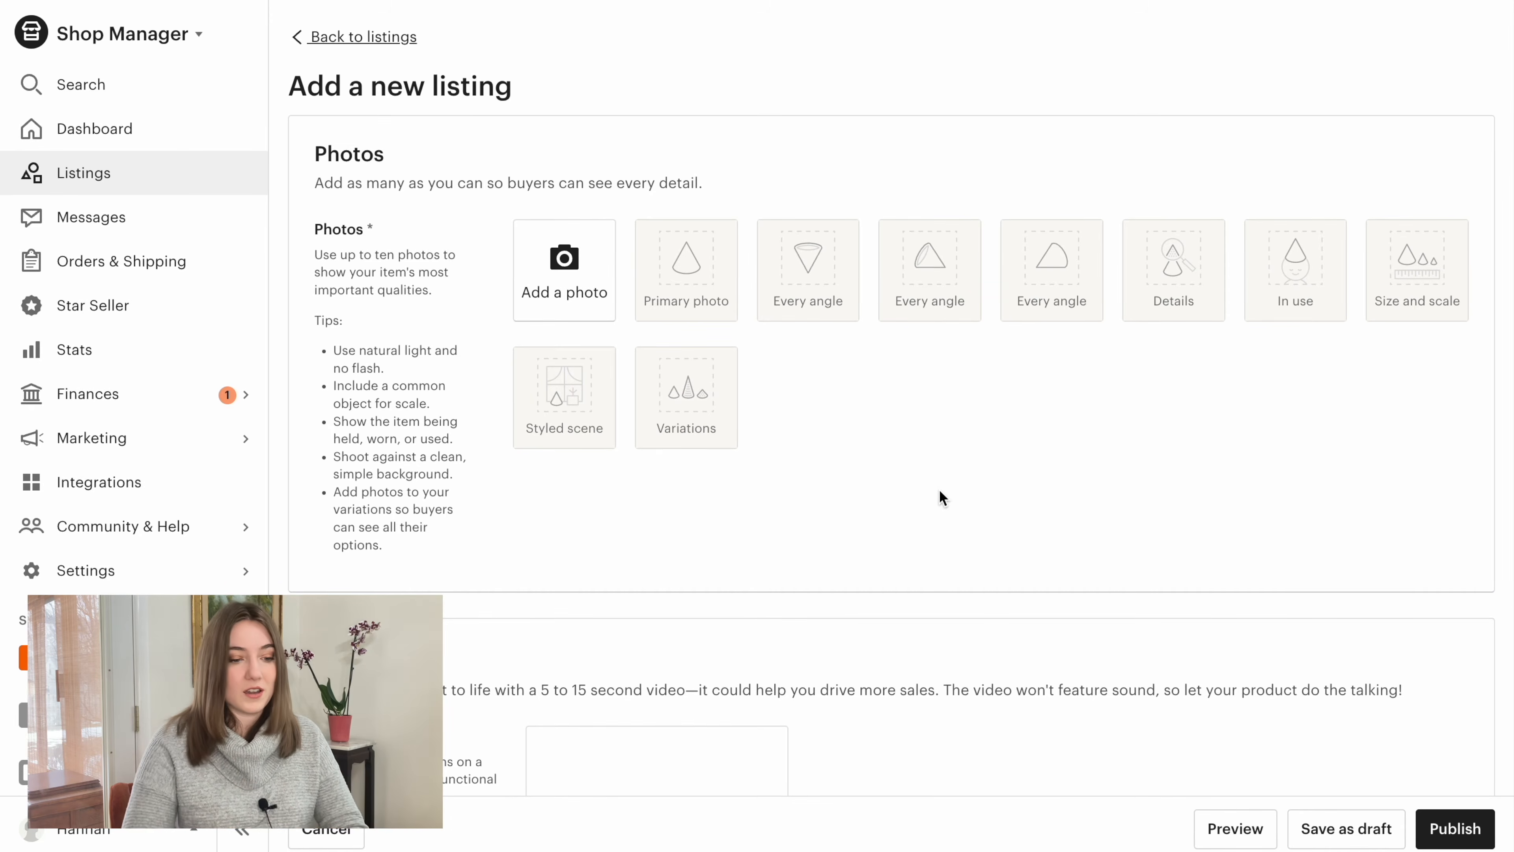
pyautogui.scroll(-1, 940, 490)
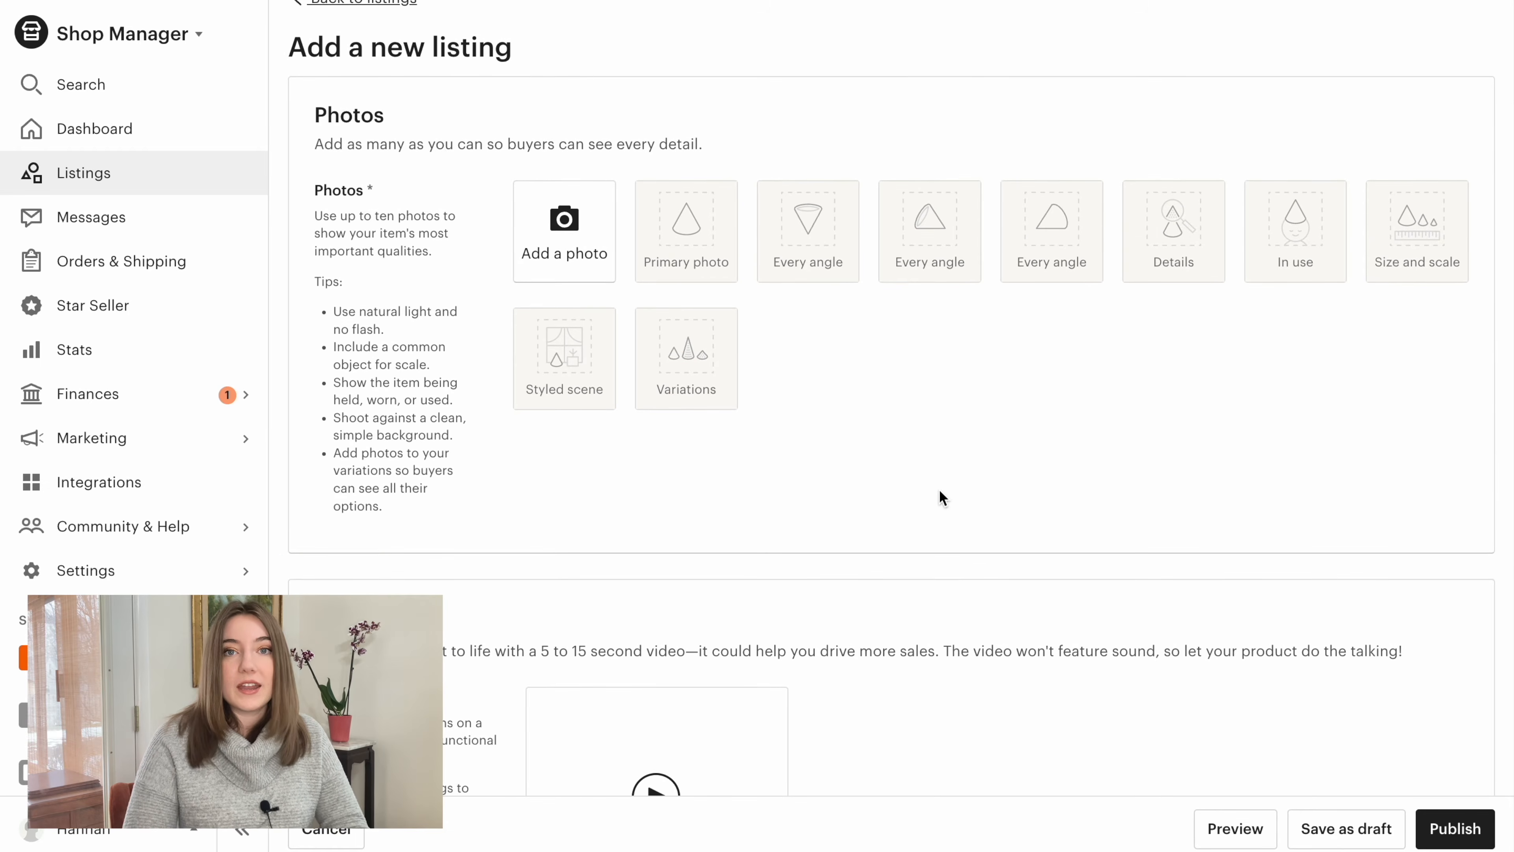
pyautogui.scroll(1, 940, 490)
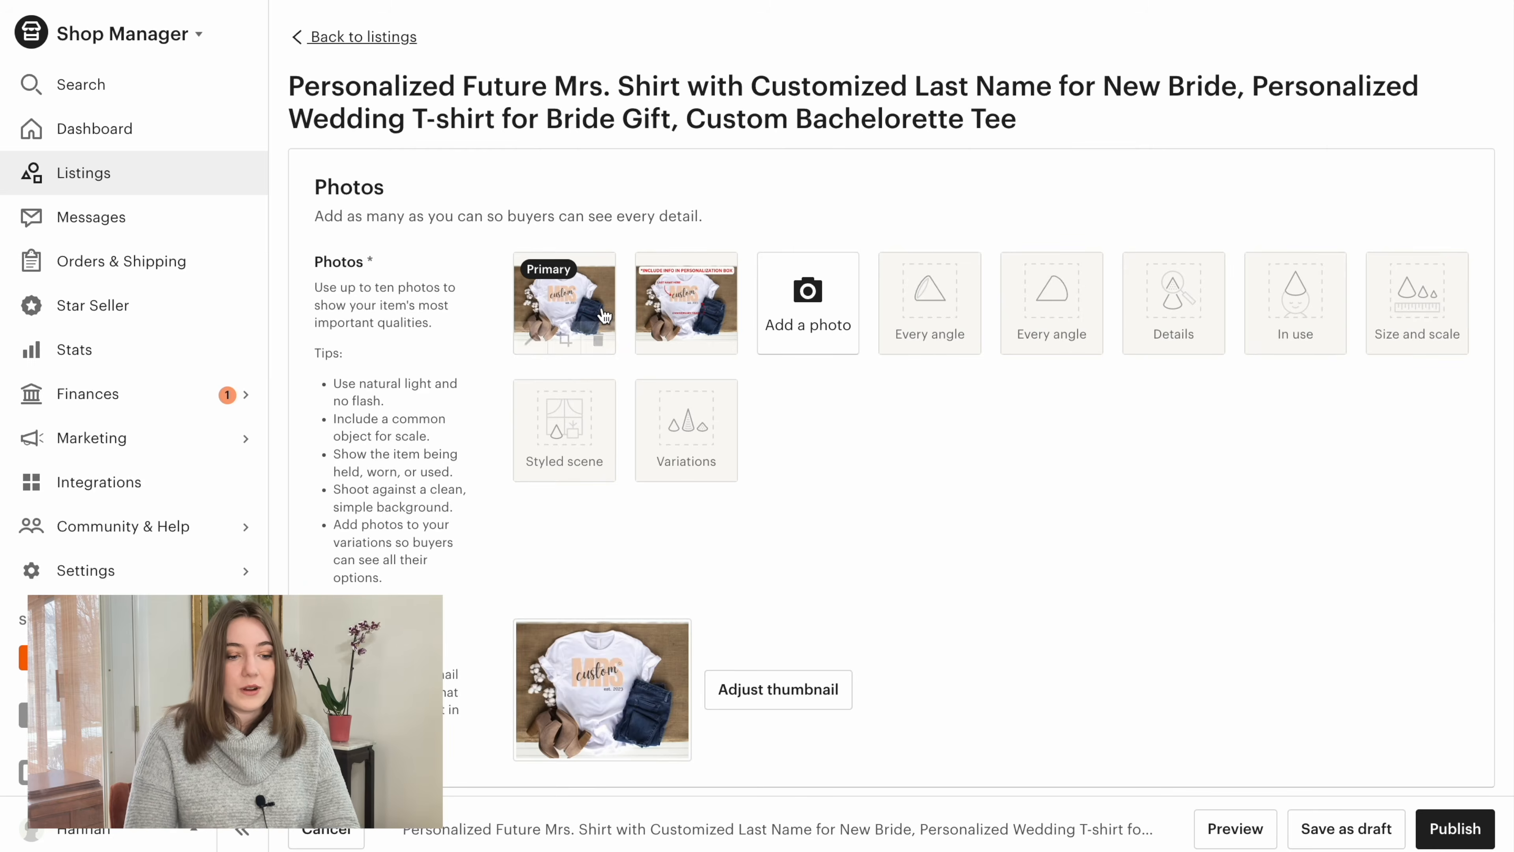
# - View the primary shirt photo and the personalization instruction photo at full size, closing each one again
pyautogui.click(581, 315)
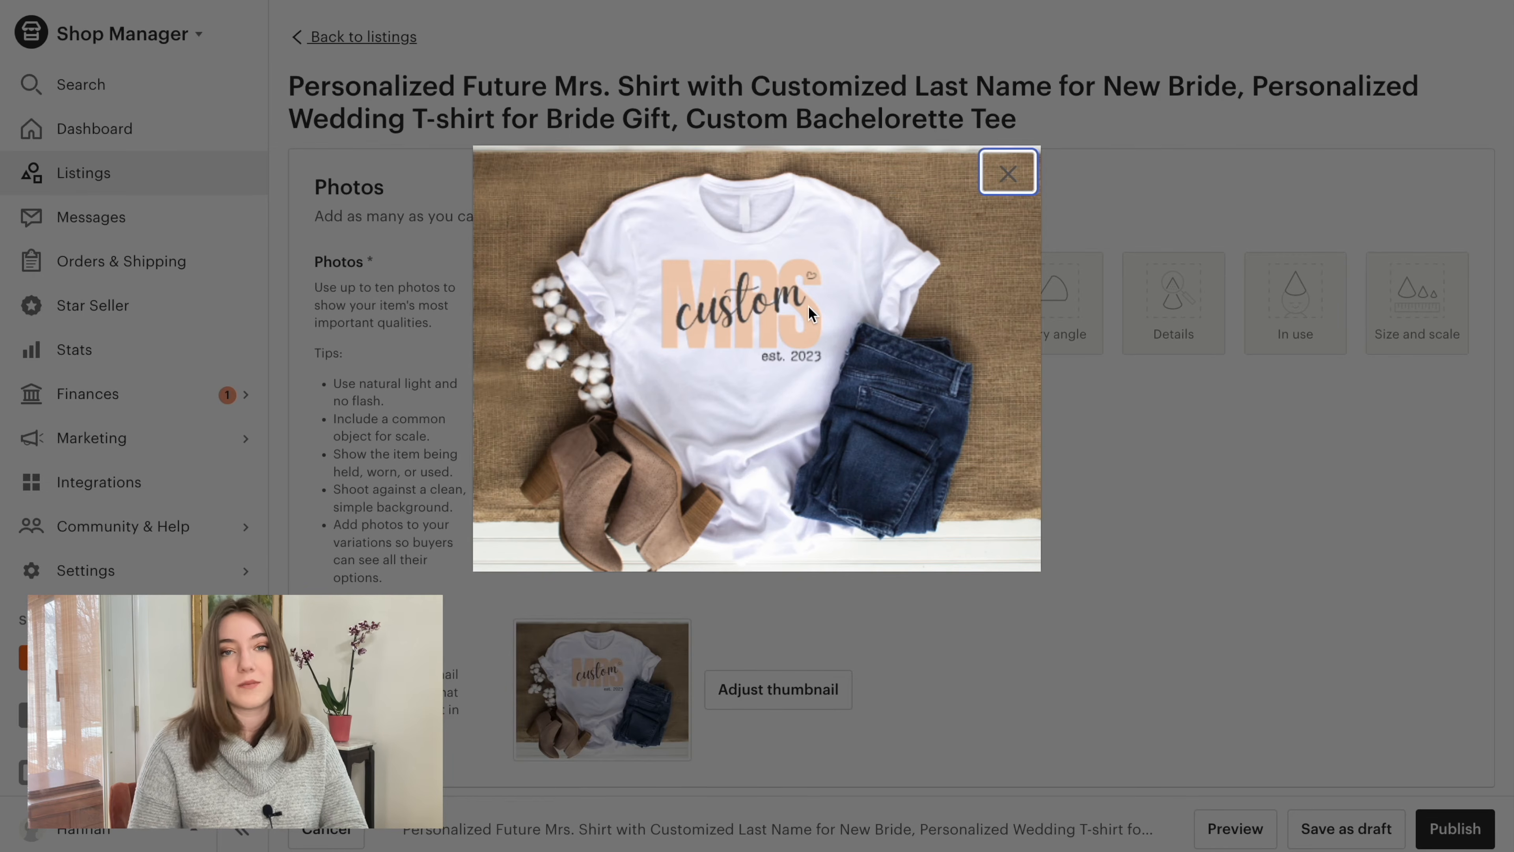
pyautogui.click(1007, 173)
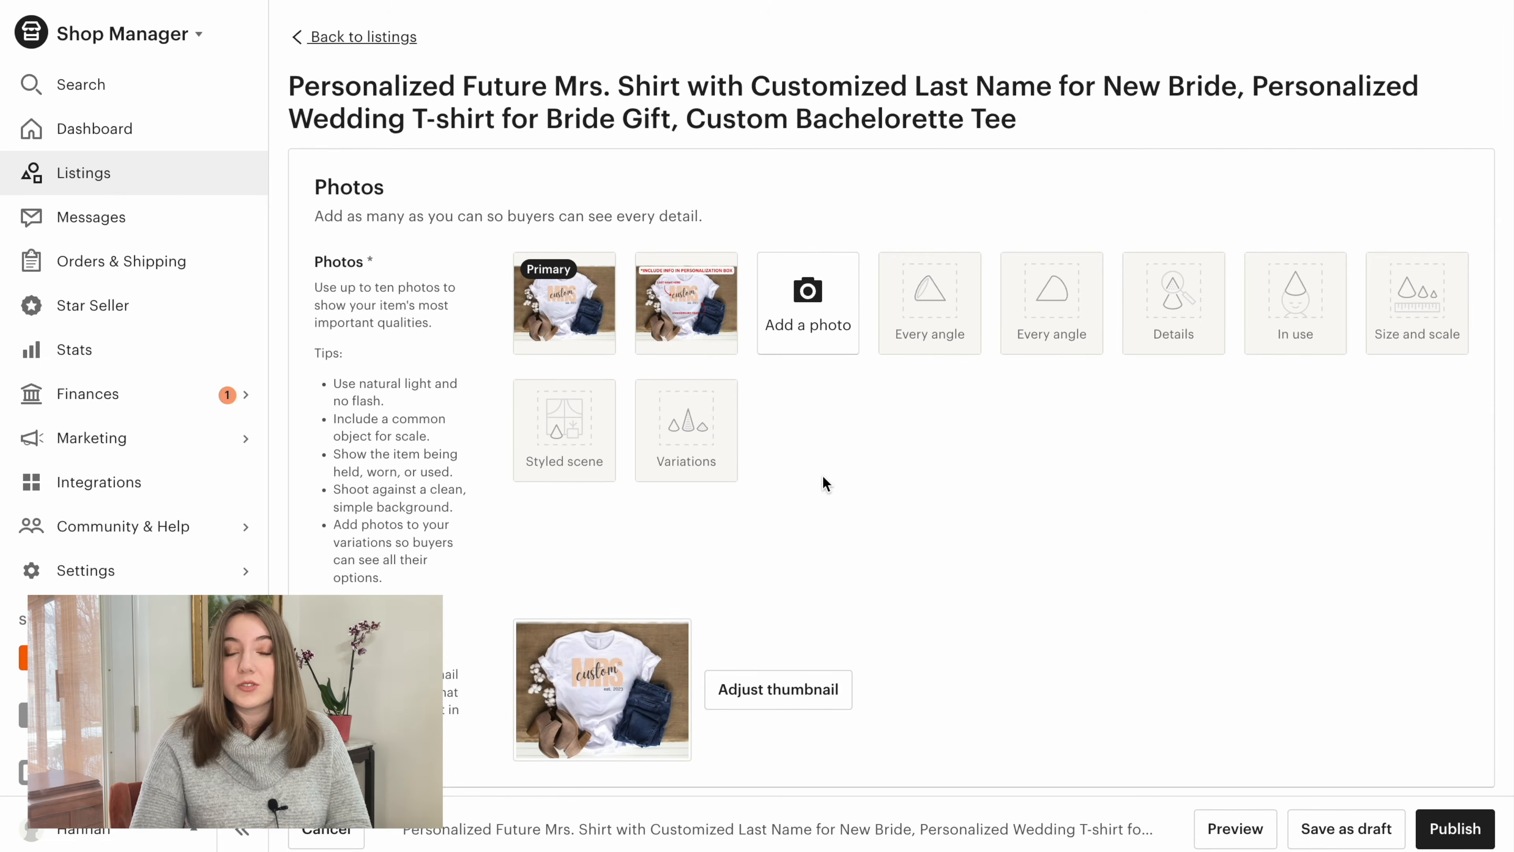
pyautogui.click(695, 304)
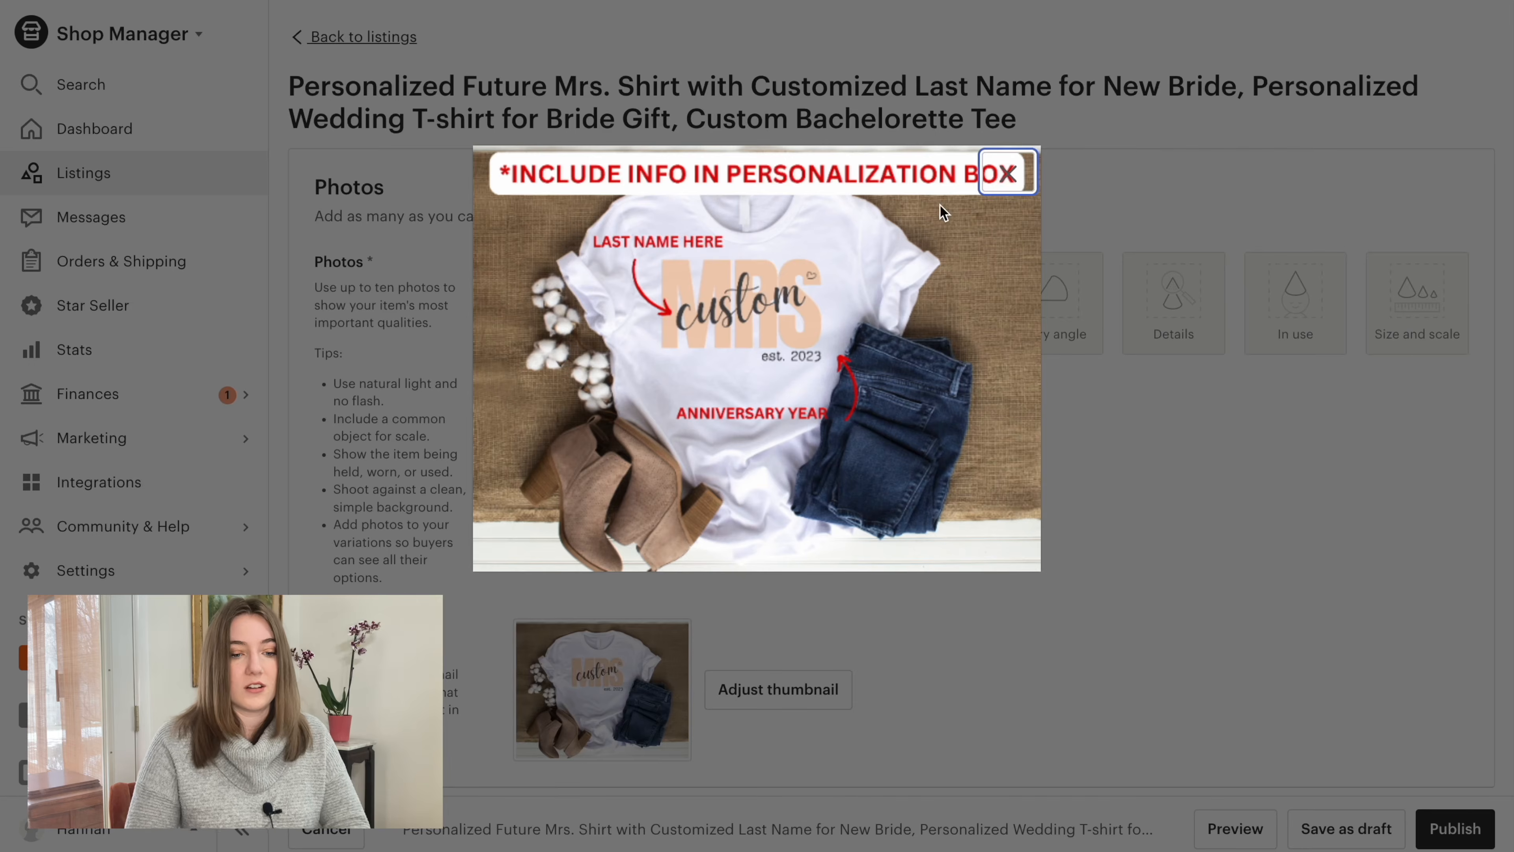
pyautogui.click(999, 175)
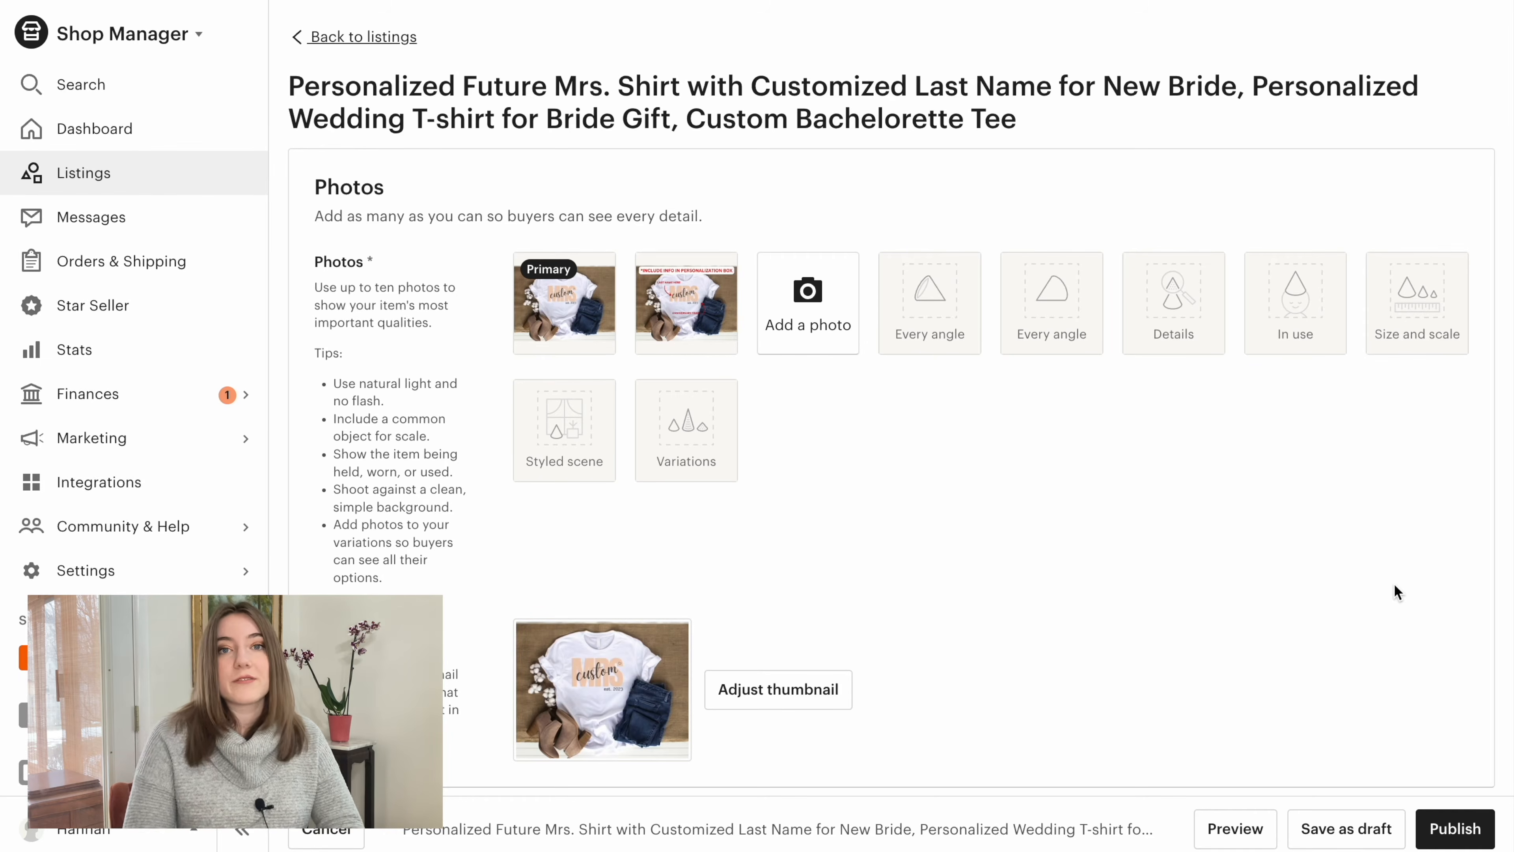
# - Read through the listing details and check the full listing title to its end
pyautogui.scroll(-10, 1397, 593)
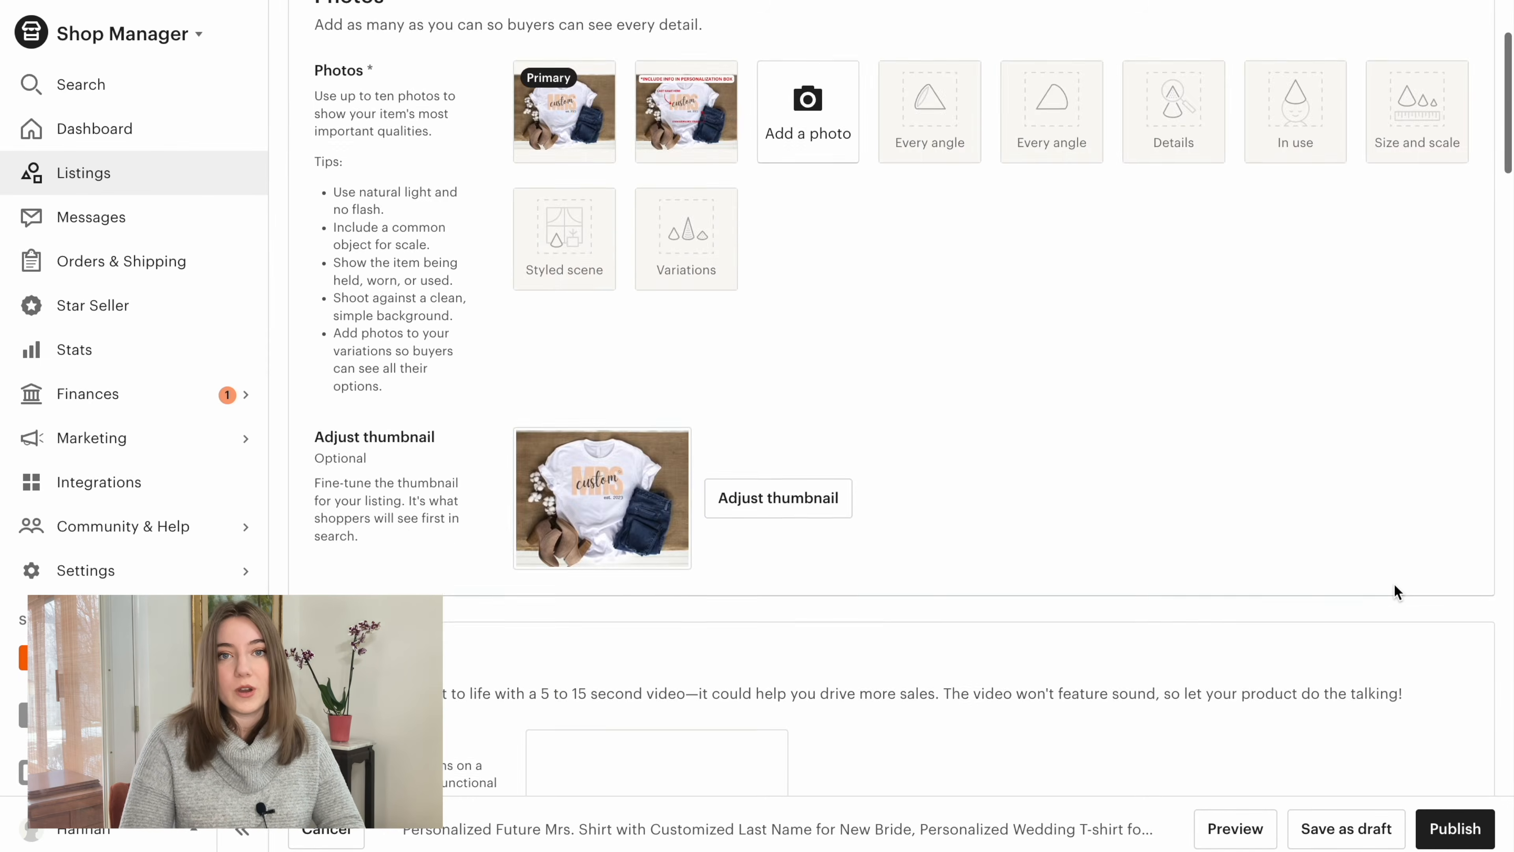
pyautogui.scroll(-4, 1395, 585)
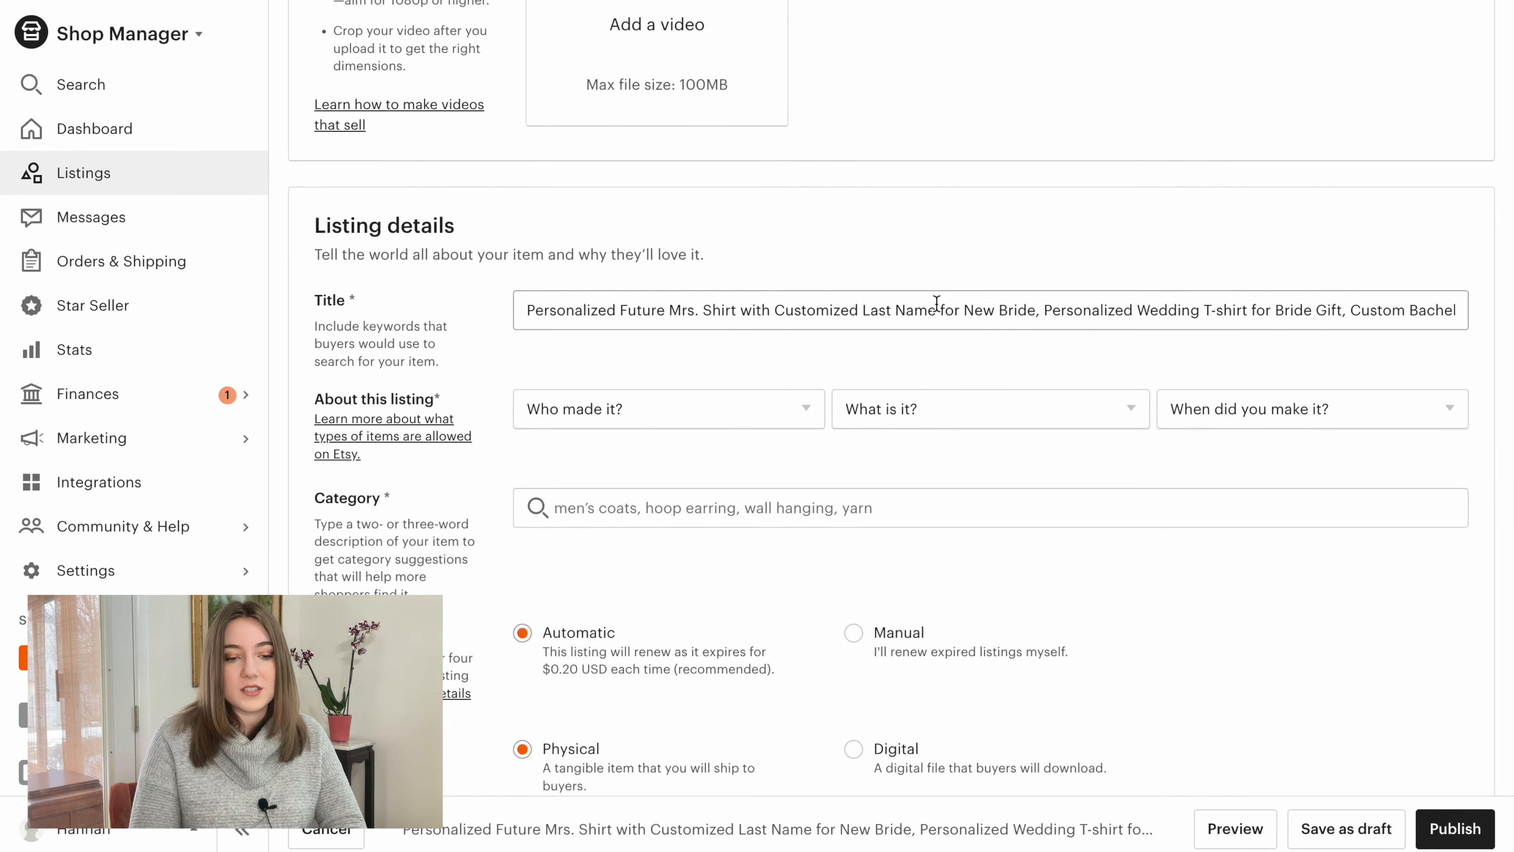
pyautogui.hscroll(1, 1058, 316)
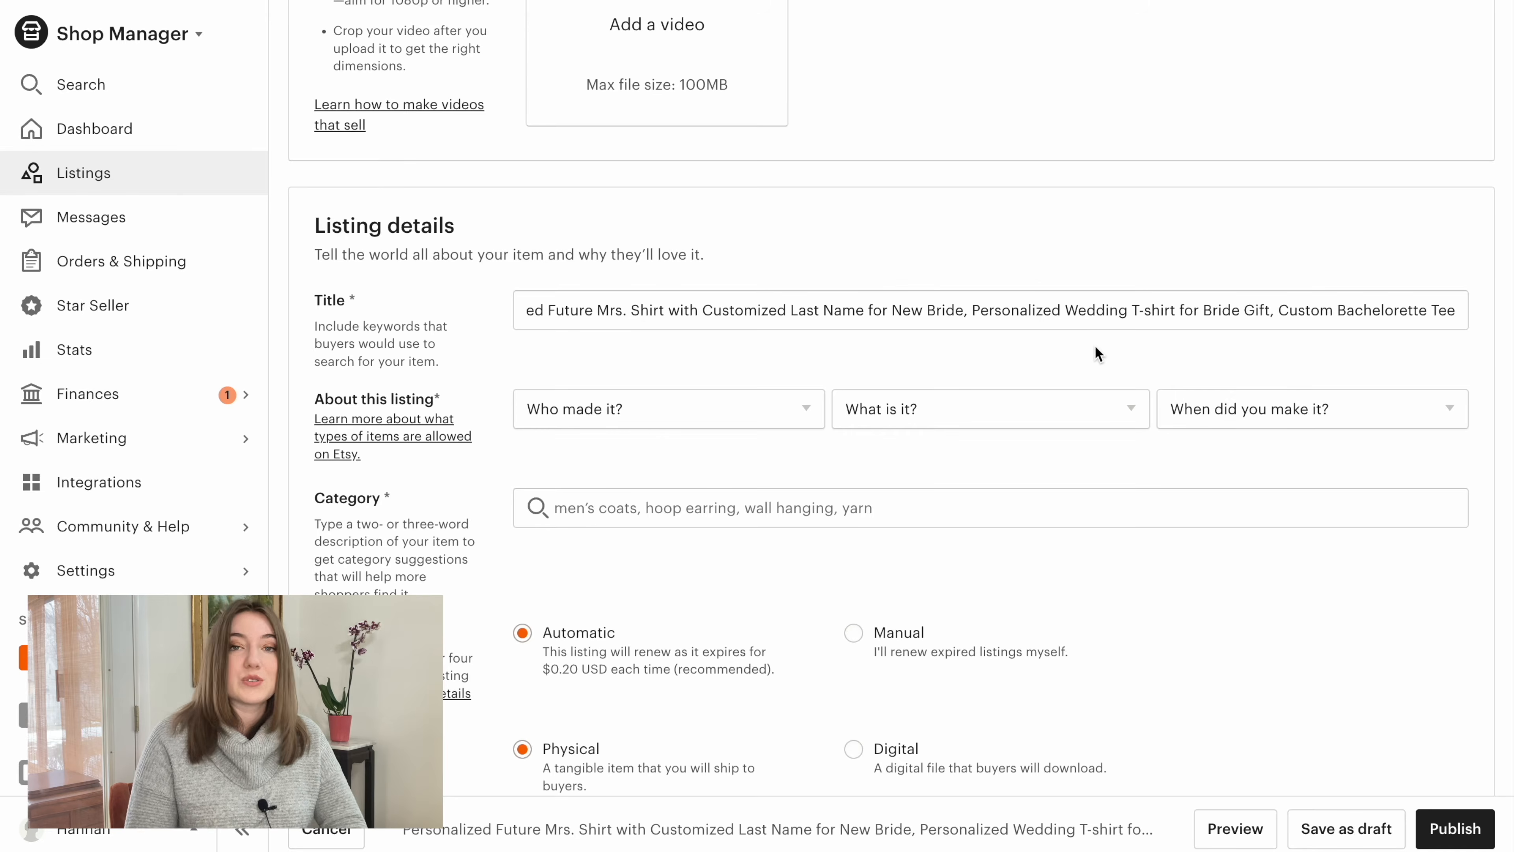
pyautogui.scroll(-1, 1096, 348)
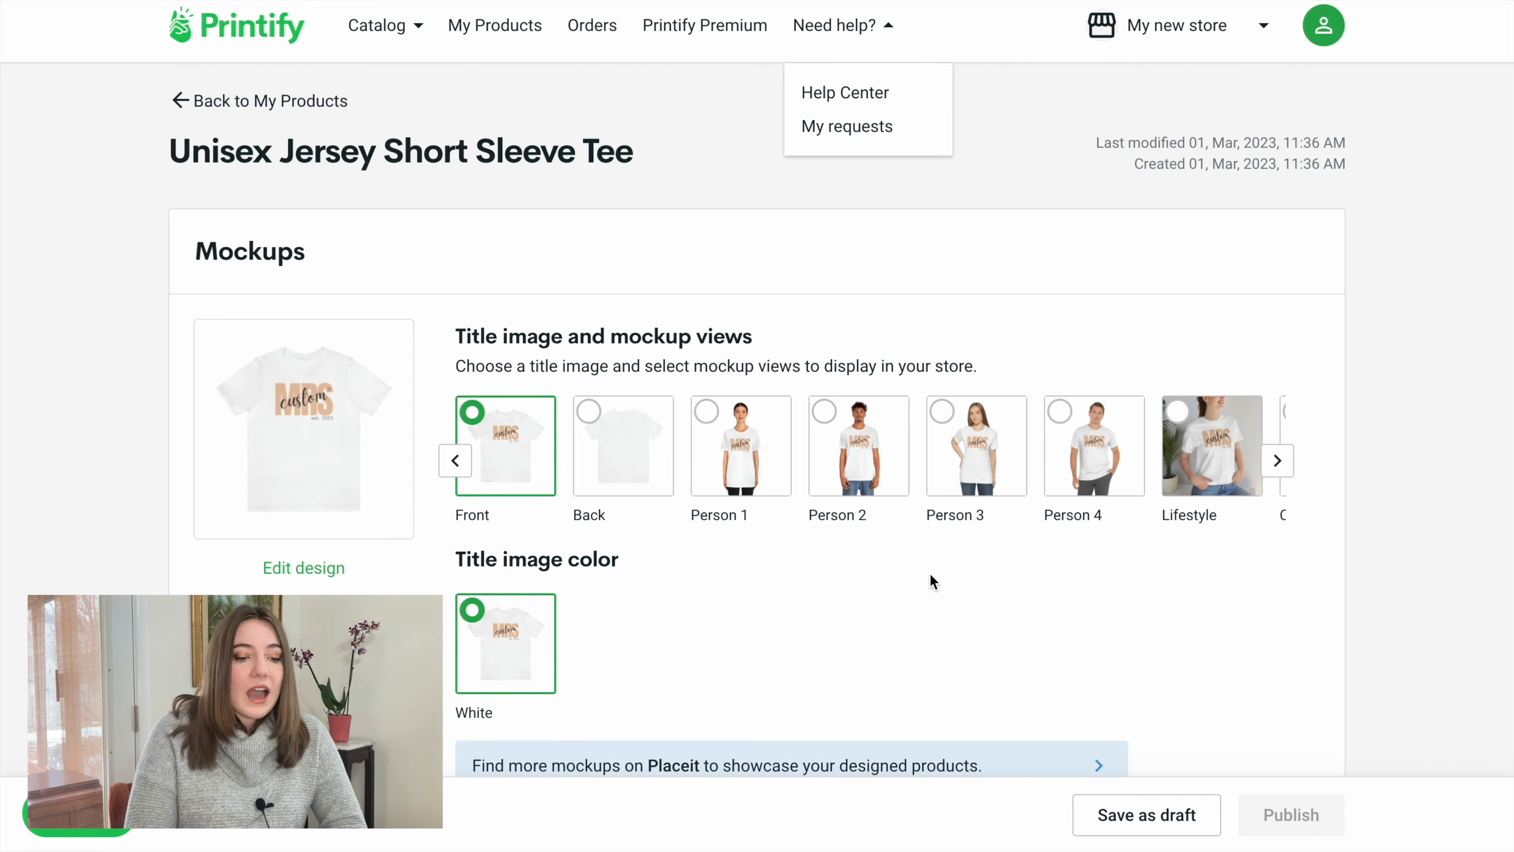
# - Switch to Printify and review the product description of the Unisex Jersey Short Sleeve Tee
pyautogui.scroll(-1, 1291, 626)
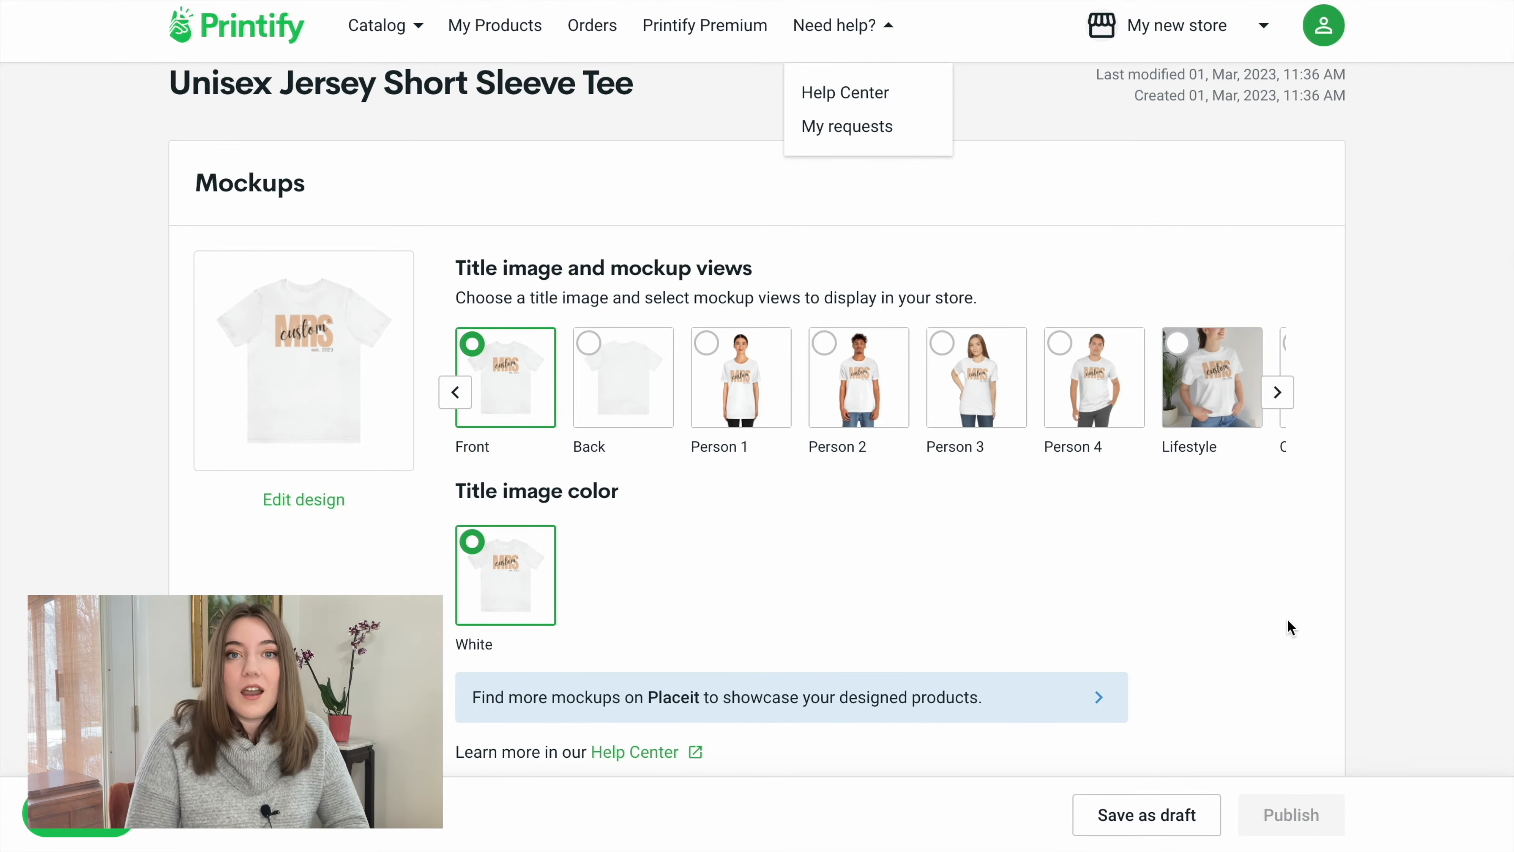
pyautogui.scroll(-10, 1291, 626)
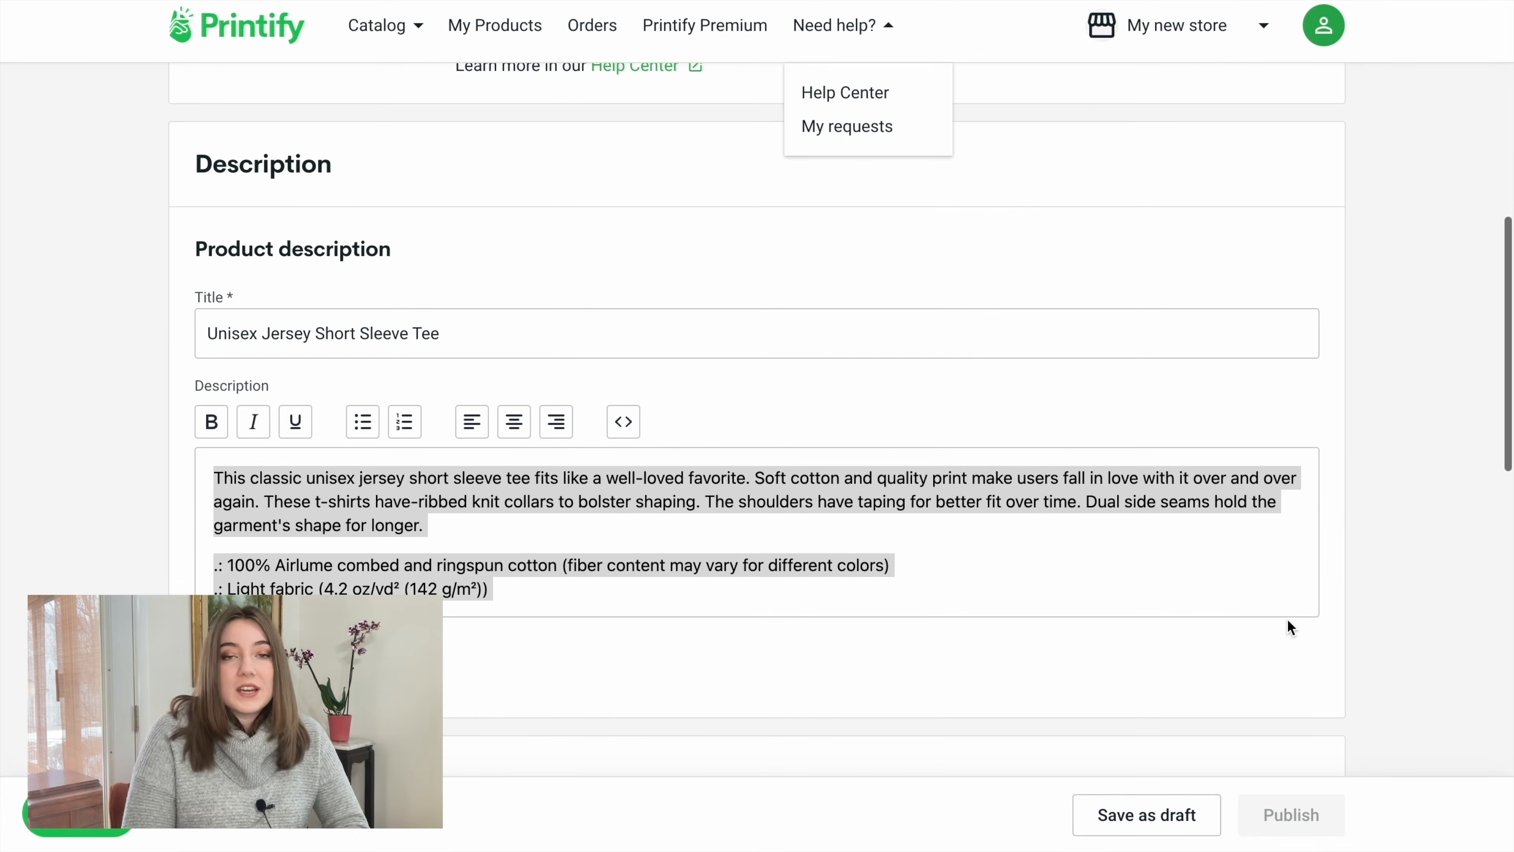
pyautogui.scroll(-1, 891, 578)
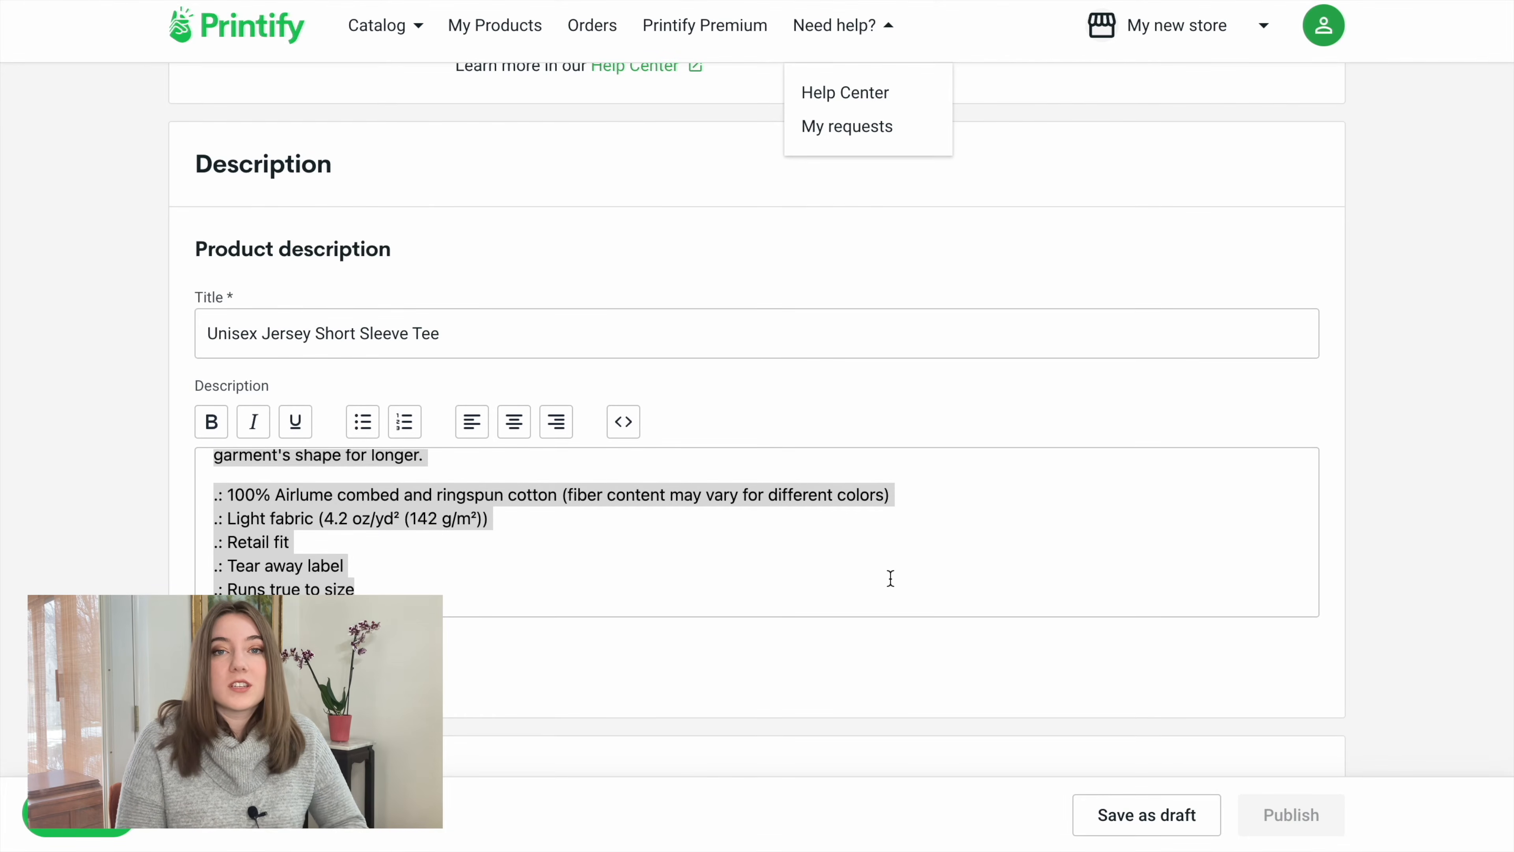
pyautogui.scroll(2, 342, 501)
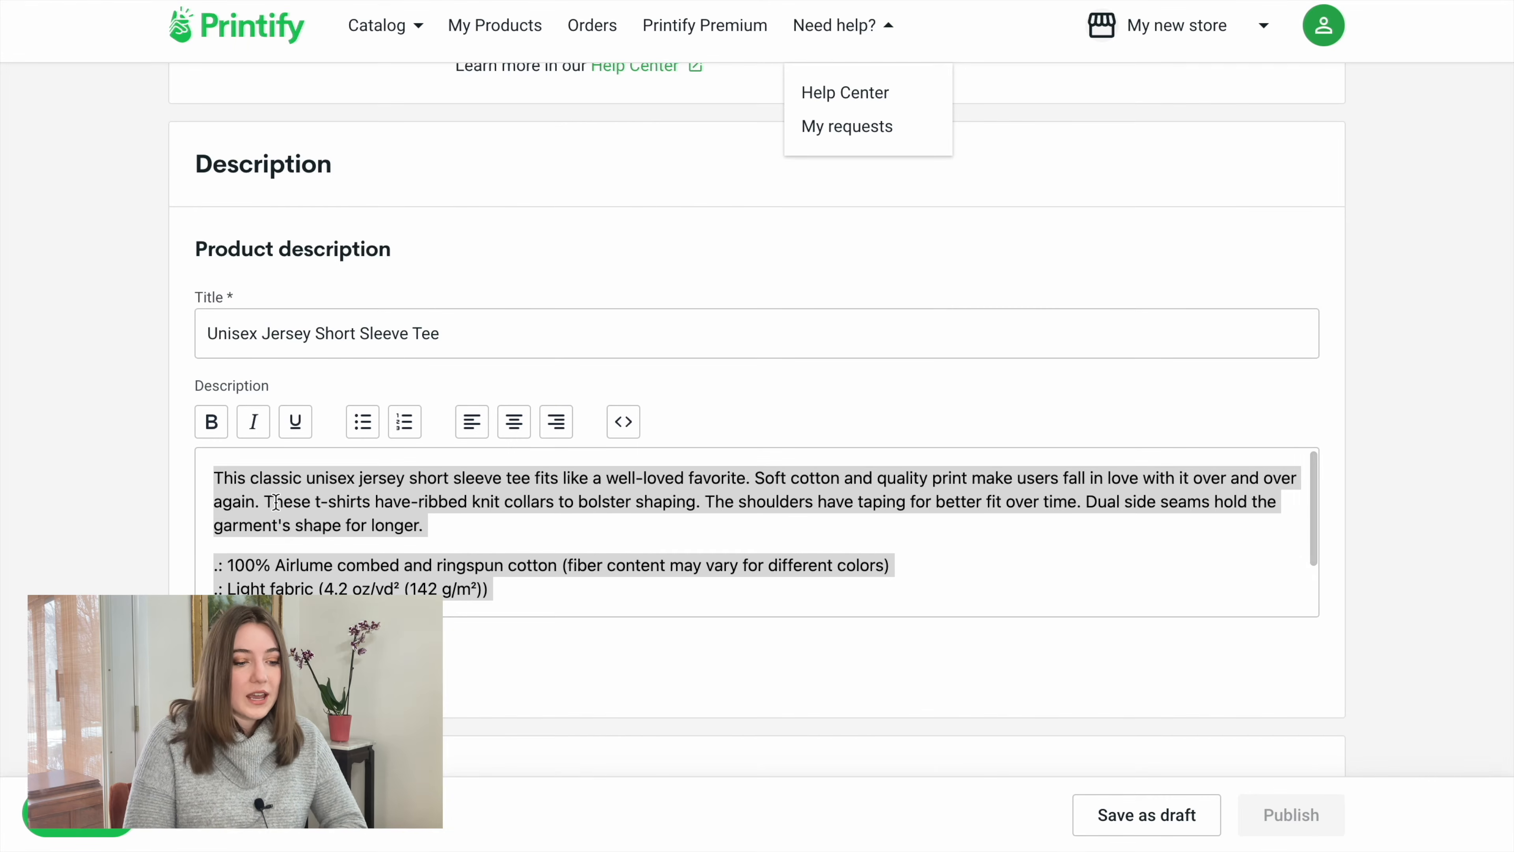
pyautogui.scroll(-2, 275, 502)
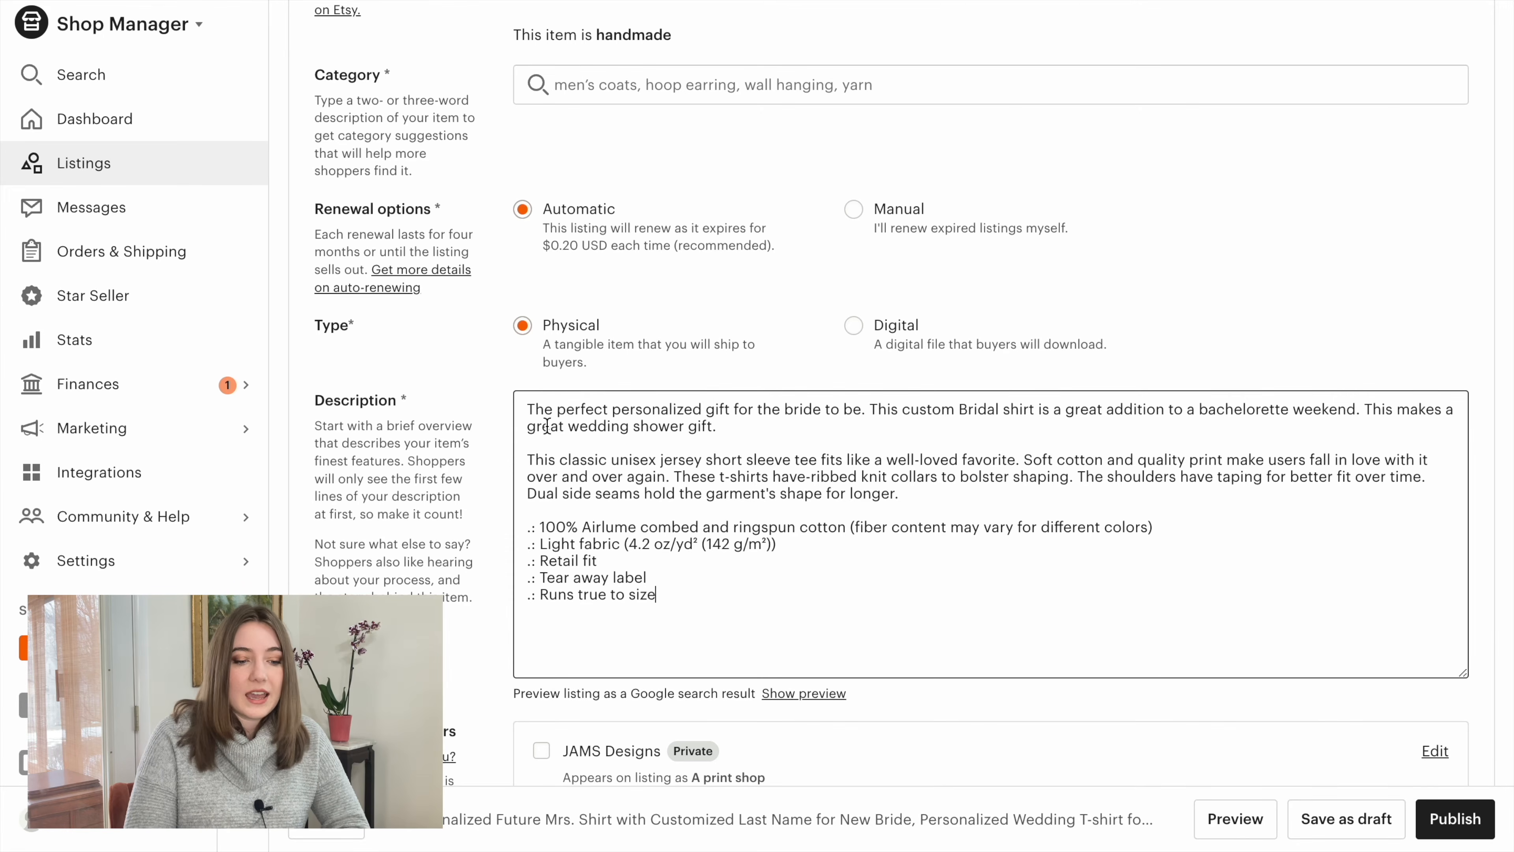
# - Back in the Etsy listing, select SwiftPOD as the production partner below the description
pyautogui.click(716, 429)
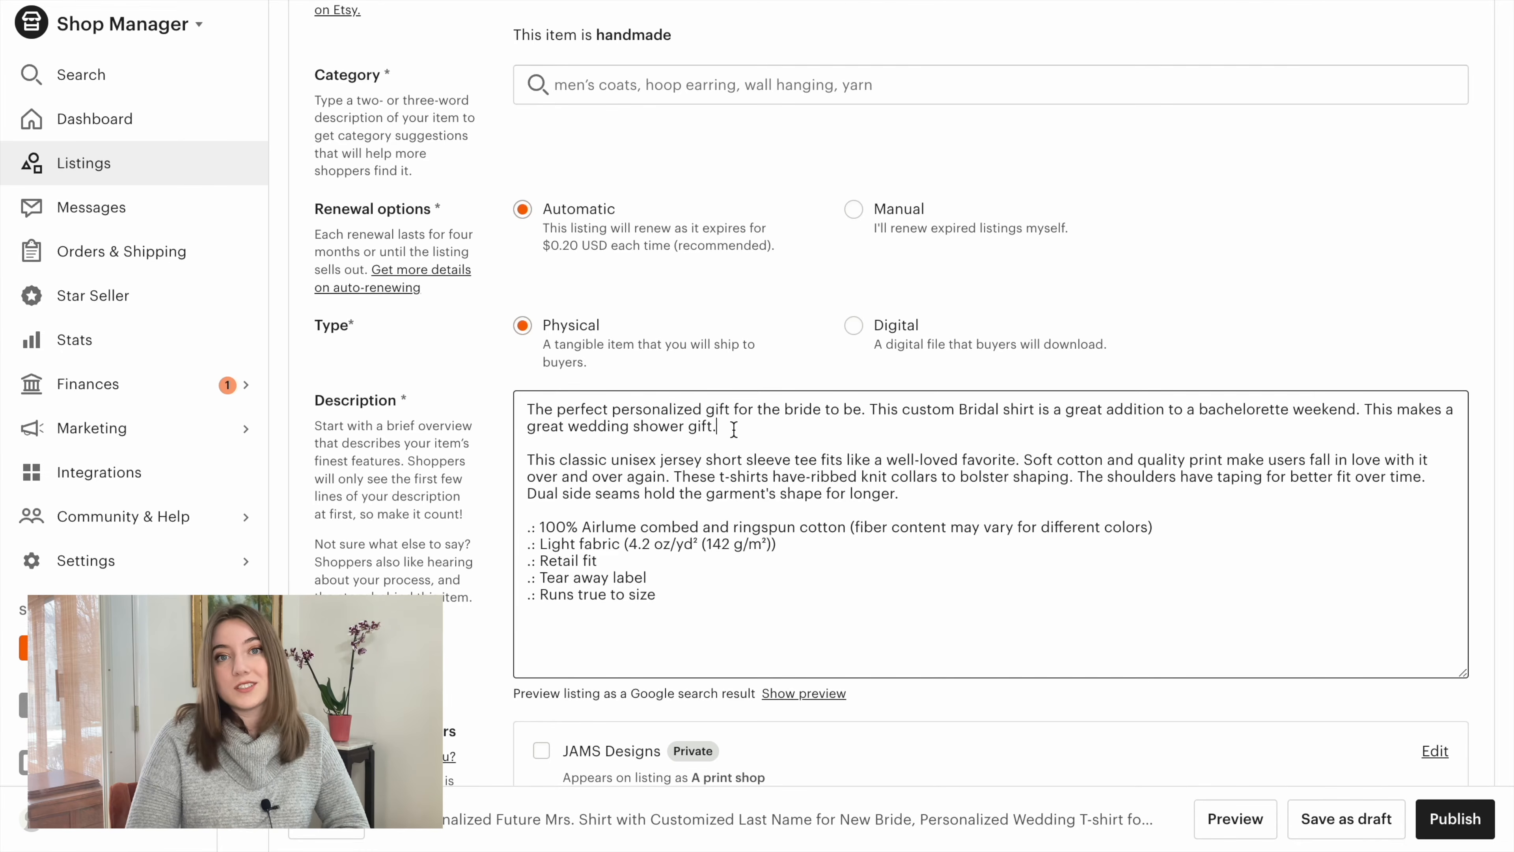
pyautogui.scroll(-5, 430, 574)
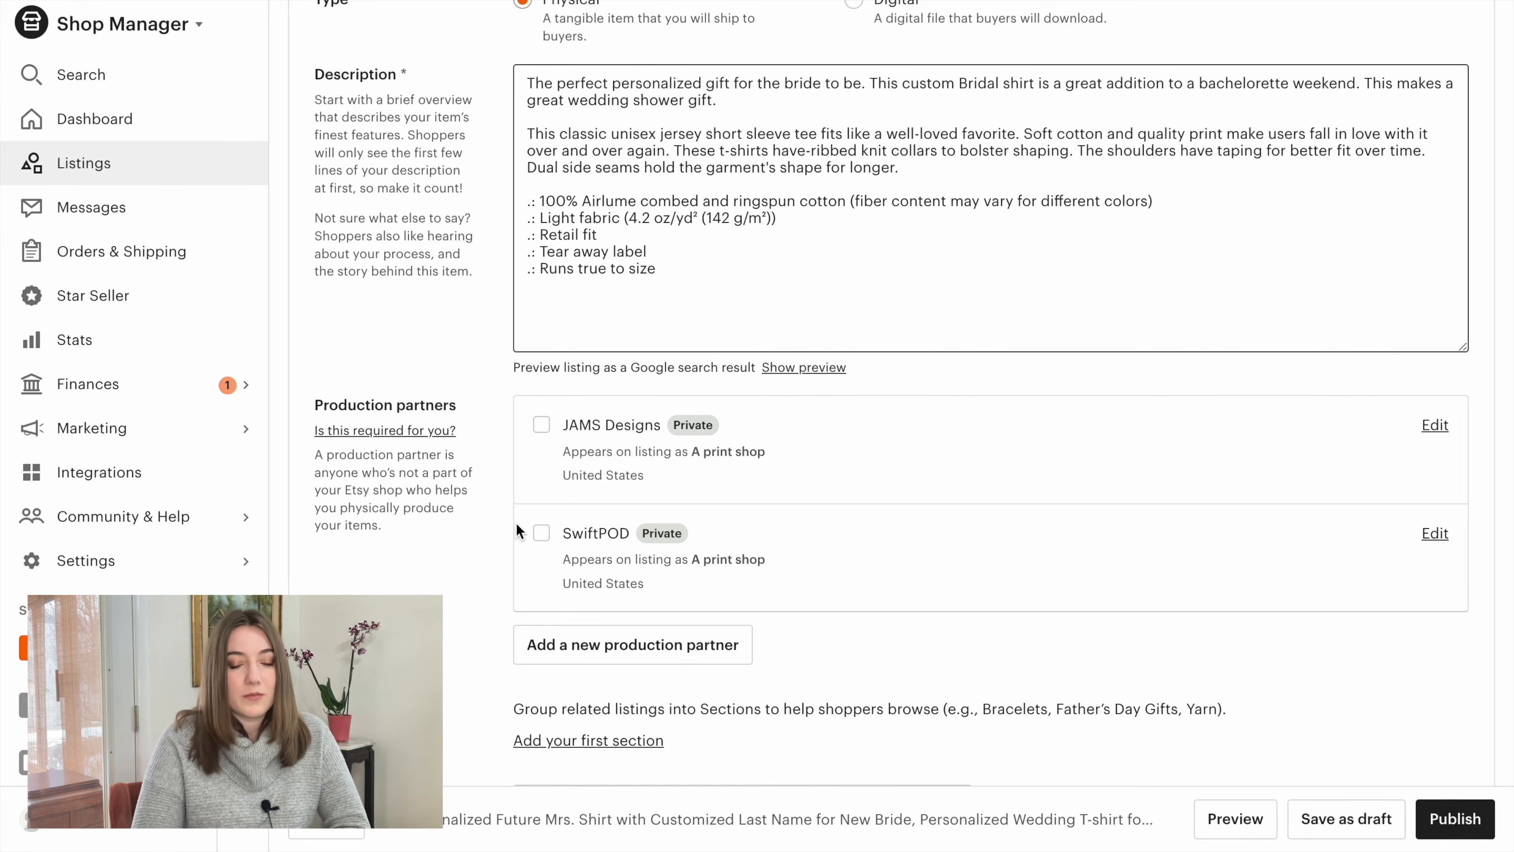
pyautogui.click(541, 533)
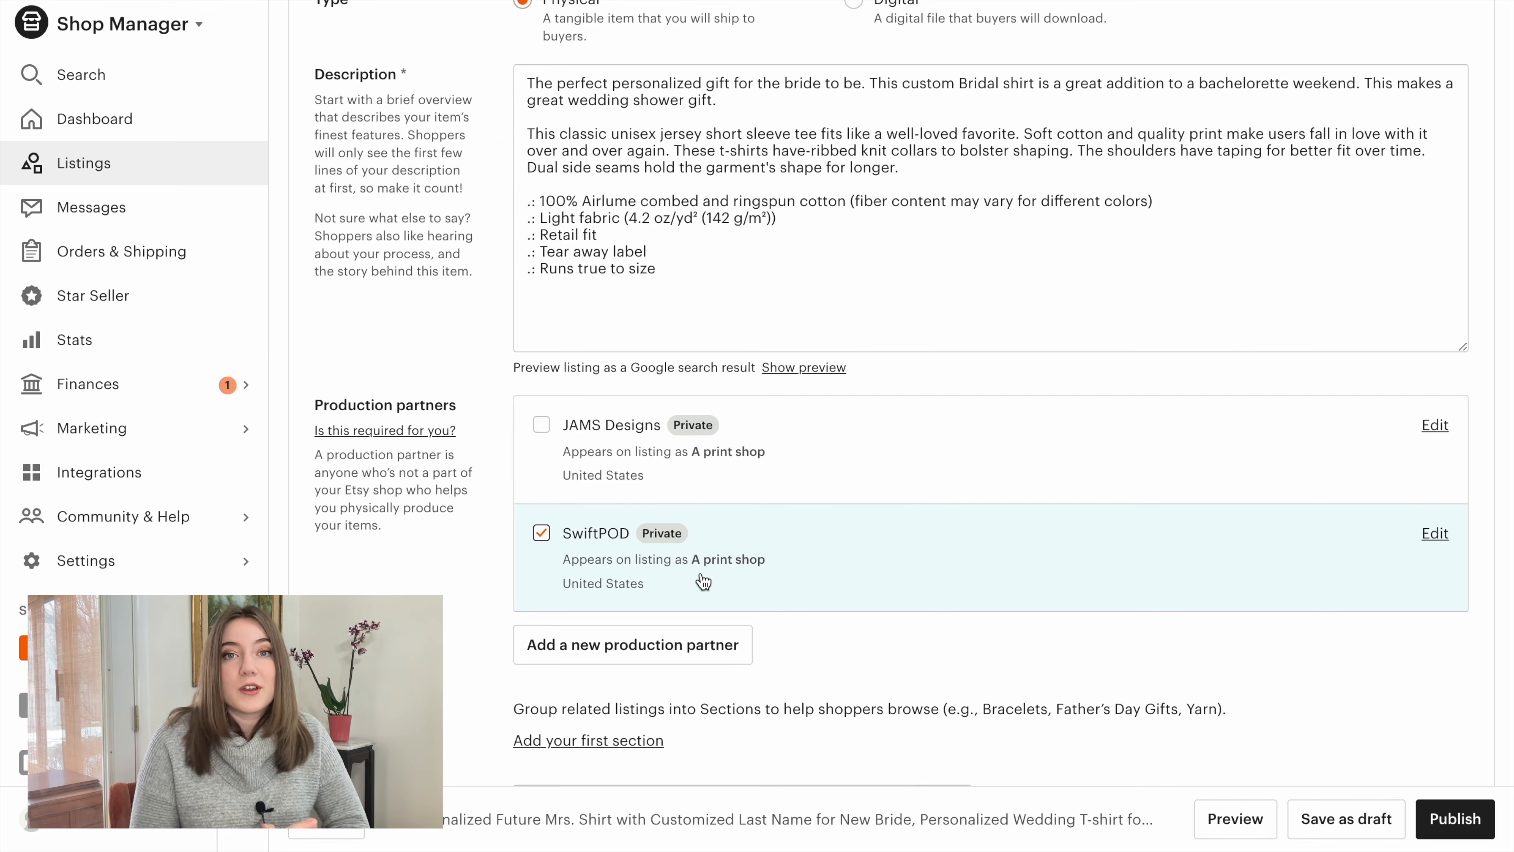
# - Set the listing's category to T-shirts, using the suggested common categories
pyautogui.scroll(-4, 700, 579)
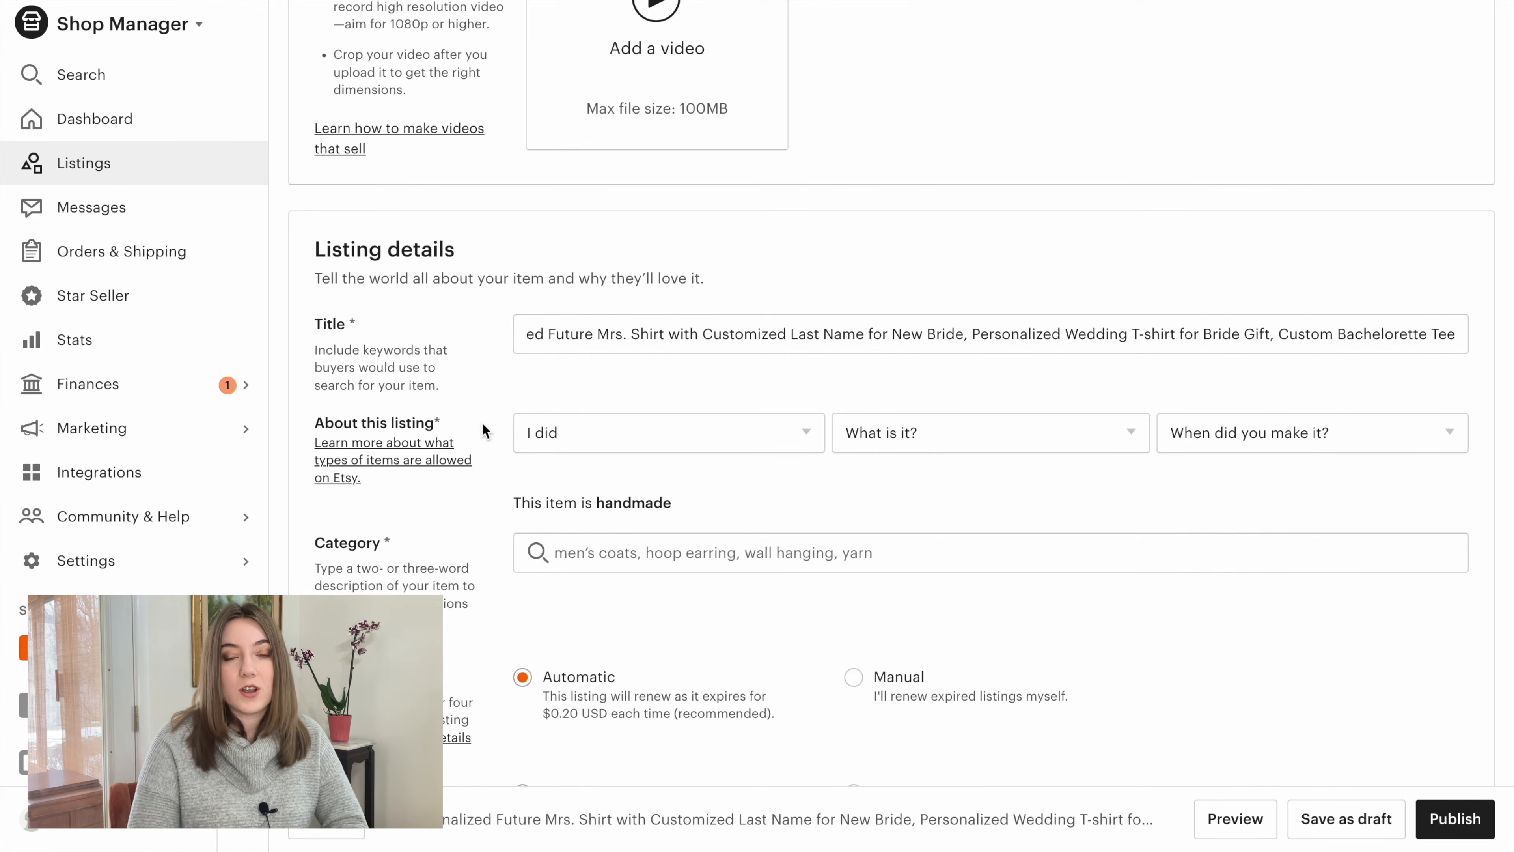
pyautogui.click(549, 552)
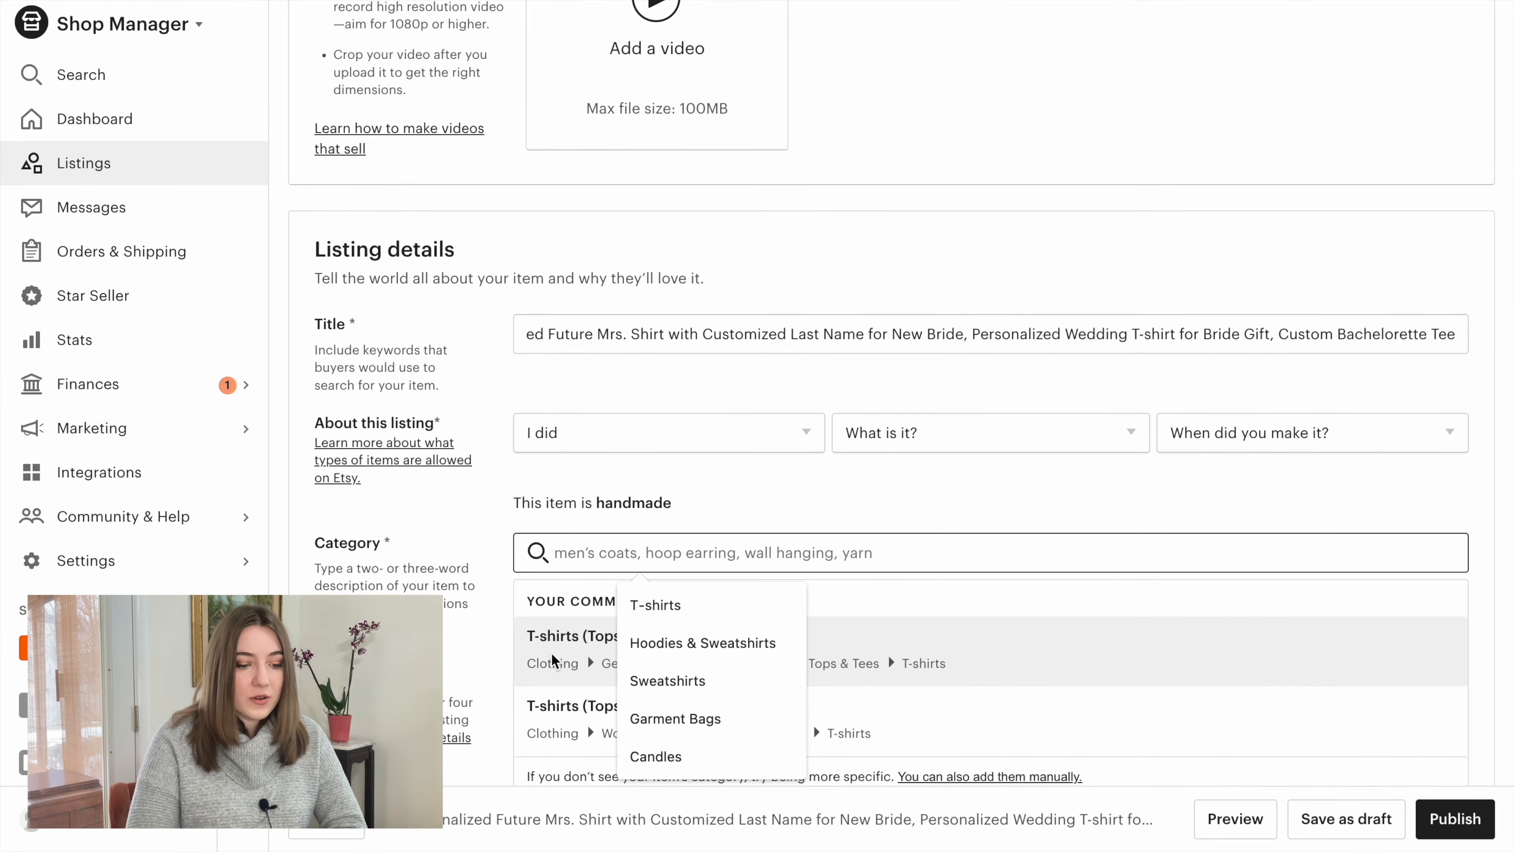
pyautogui.scroll(-1, 548, 553)
pyautogui.click(608, 583)
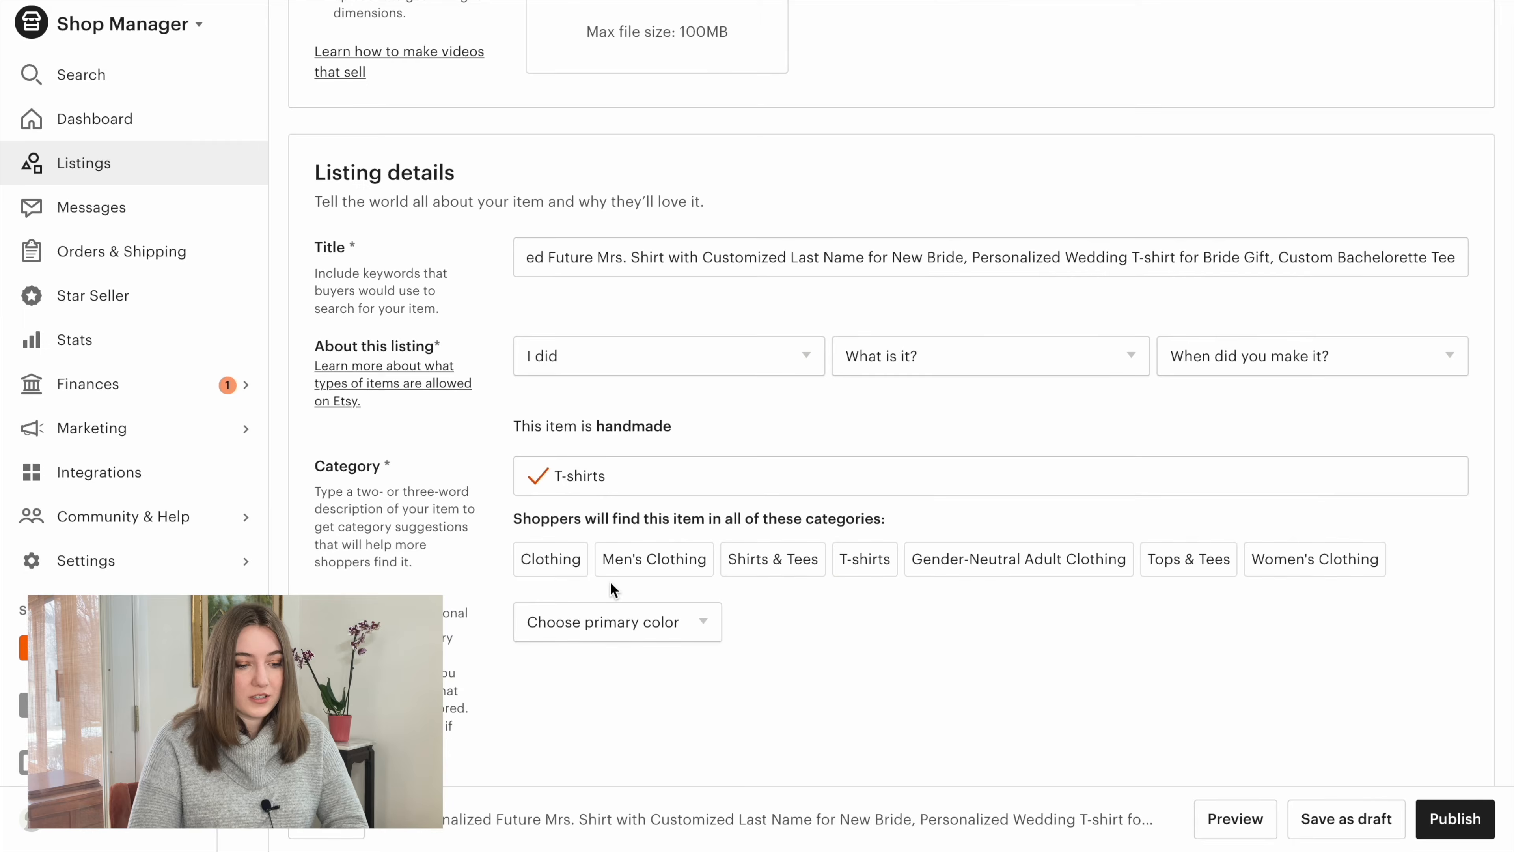
# - Set the shirt's primary color attribute to White
pyautogui.scroll(-8, 922, 295)
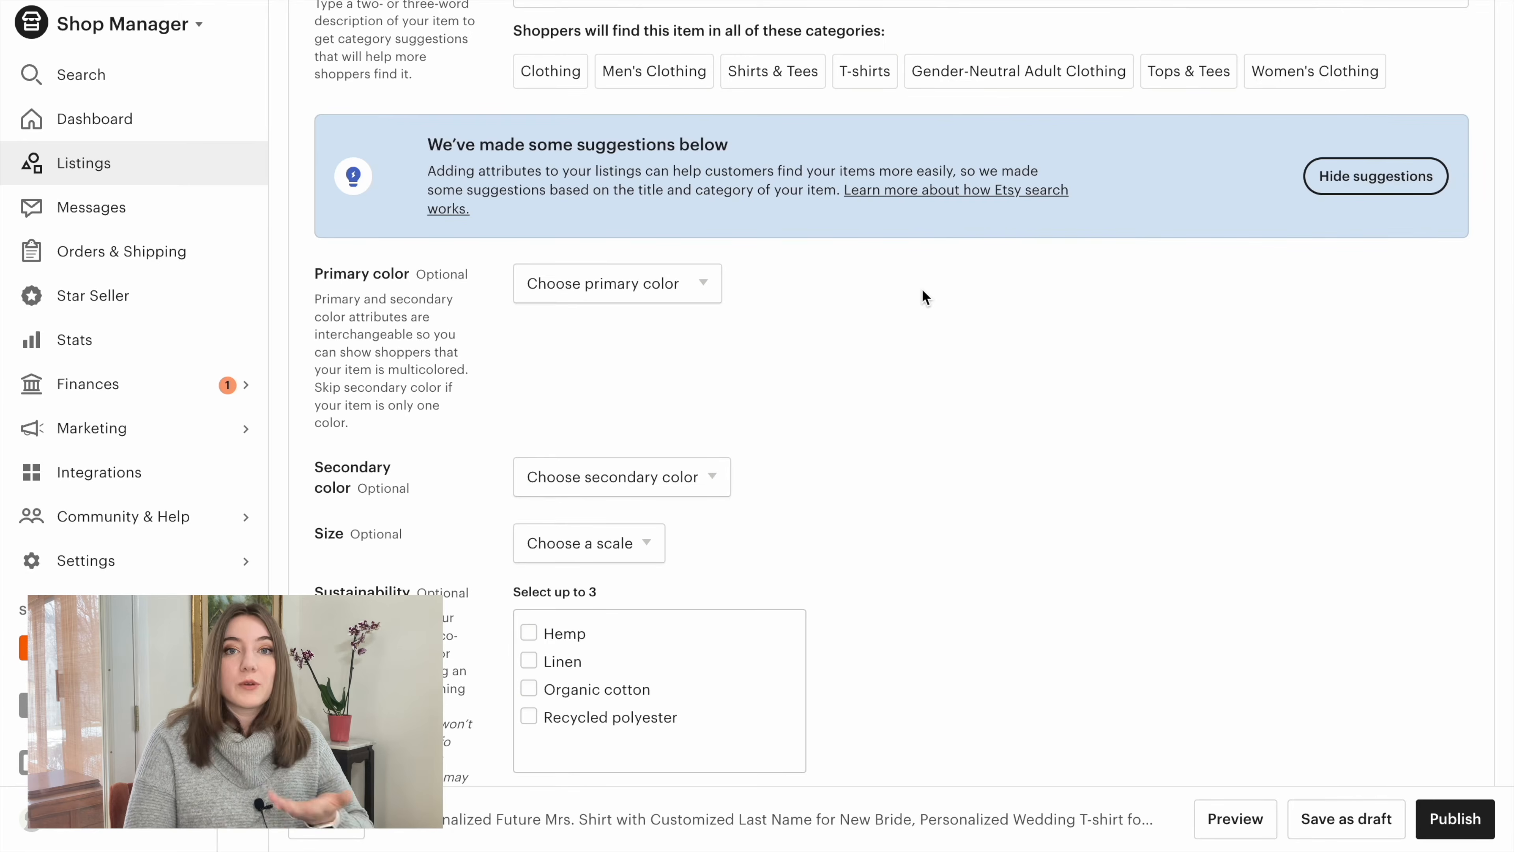
pyautogui.click(629, 289)
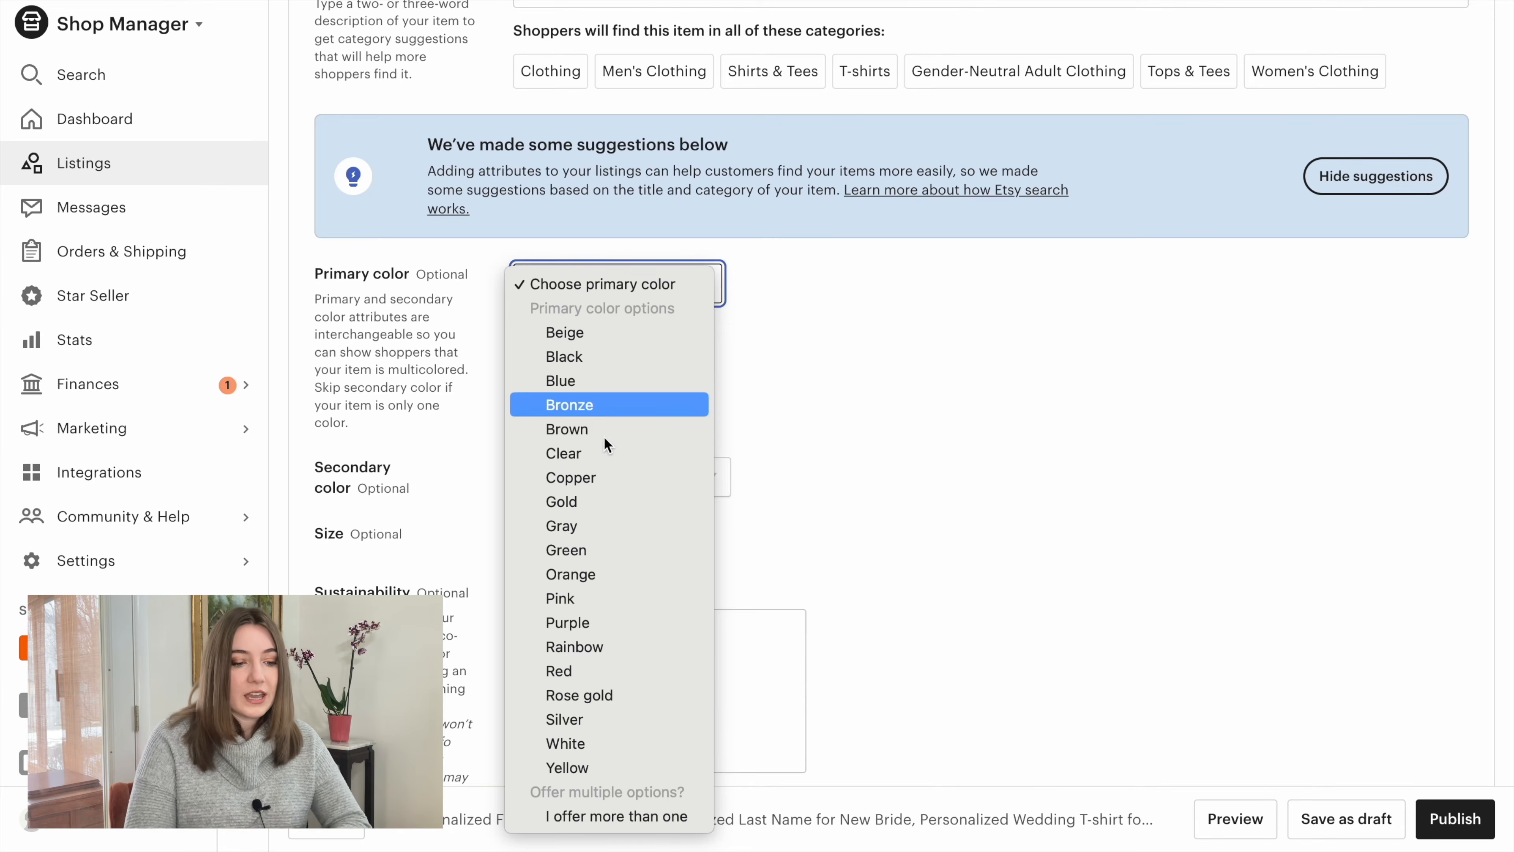
pyautogui.click(578, 745)
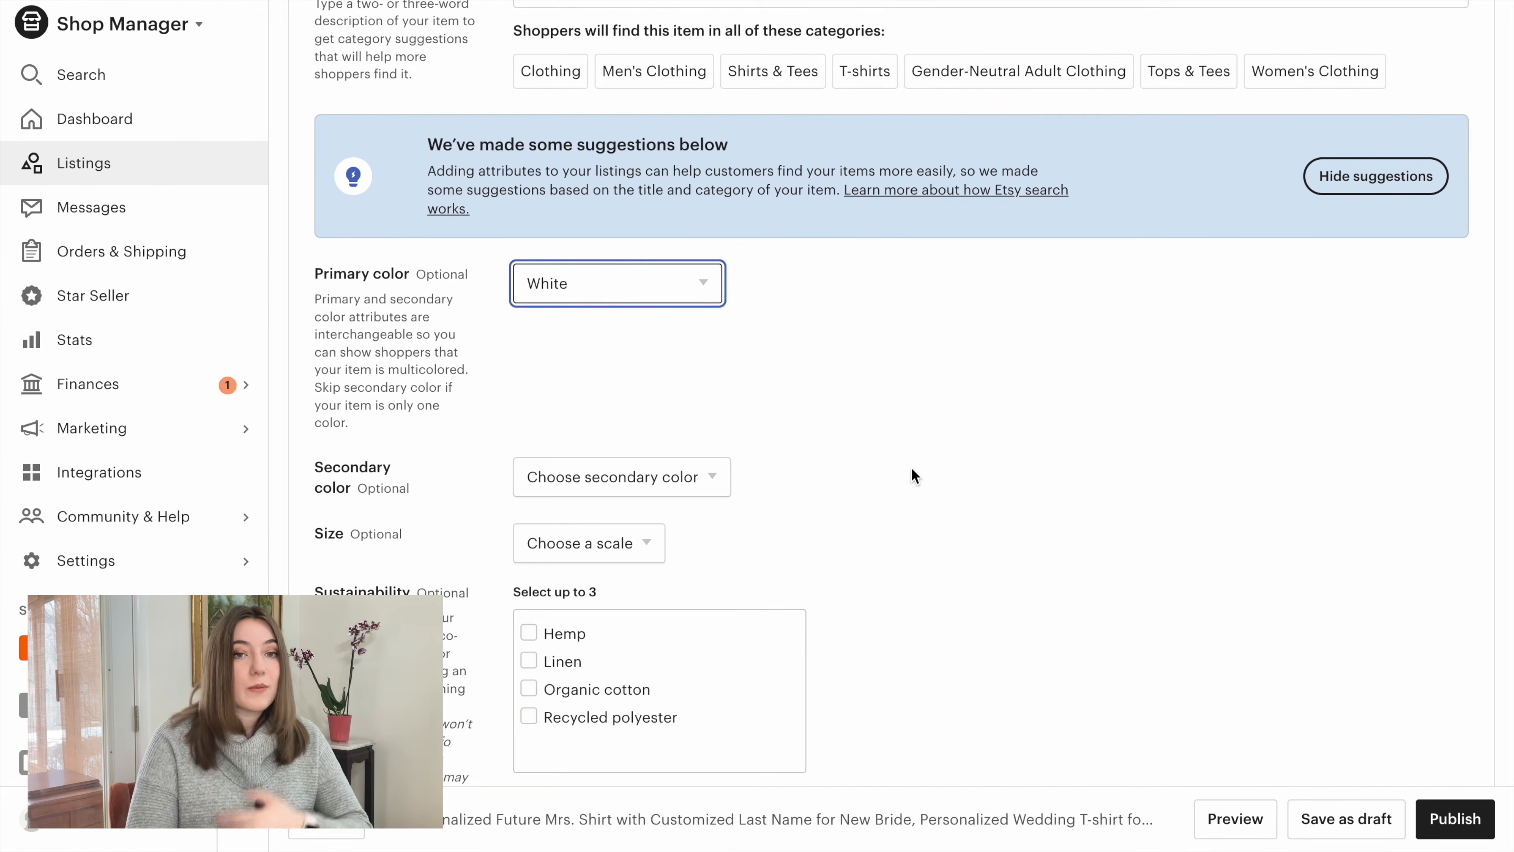
pyautogui.click(924, 420)
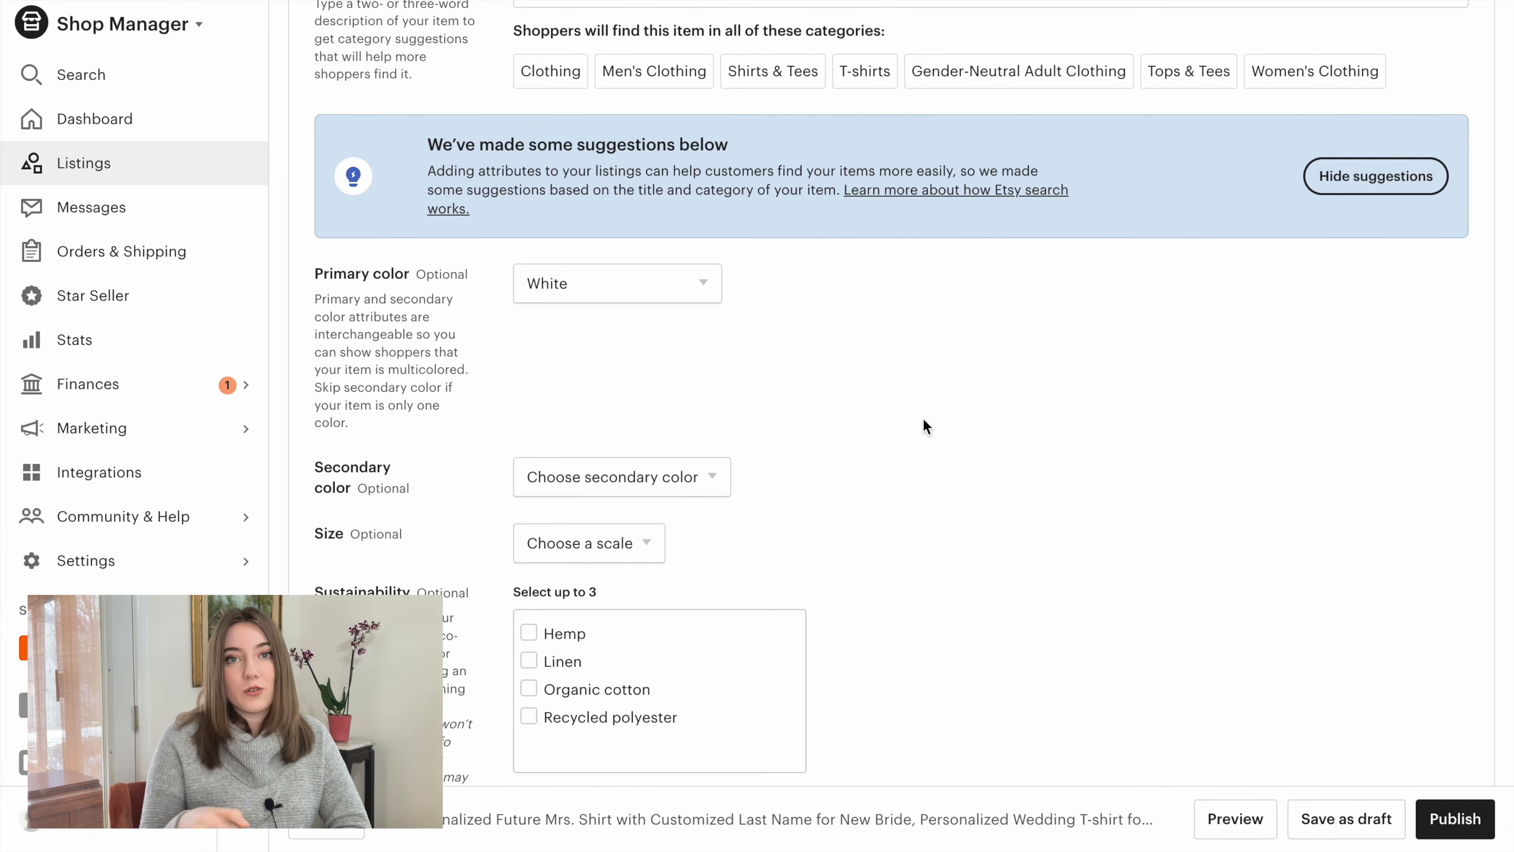
# - Set the scale of the listing's size attribute to US letter
pyautogui.scroll(-2, 926, 426)
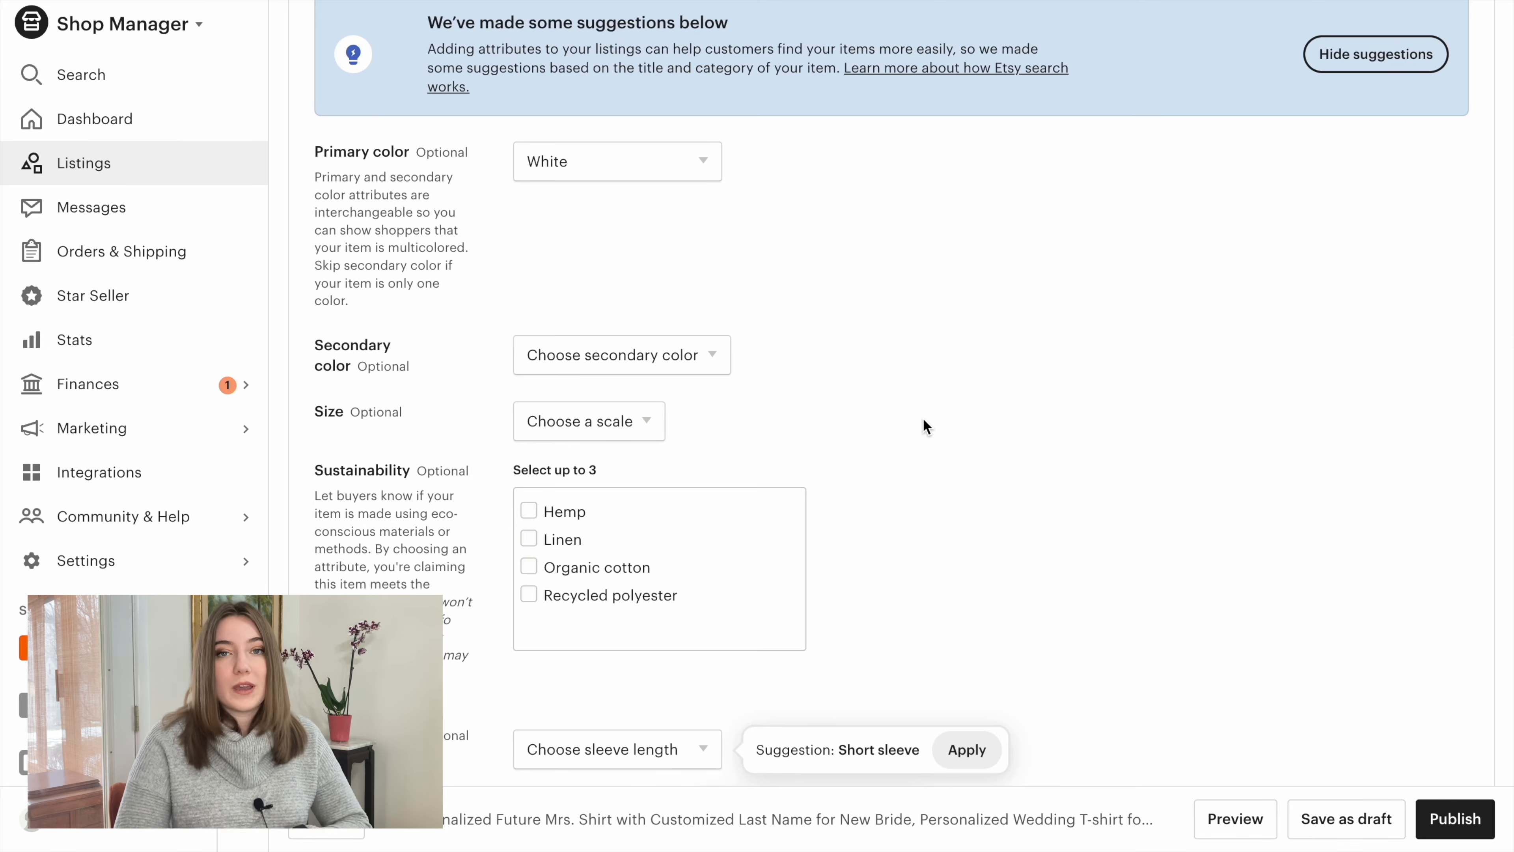
pyautogui.scroll(-3, 926, 425)
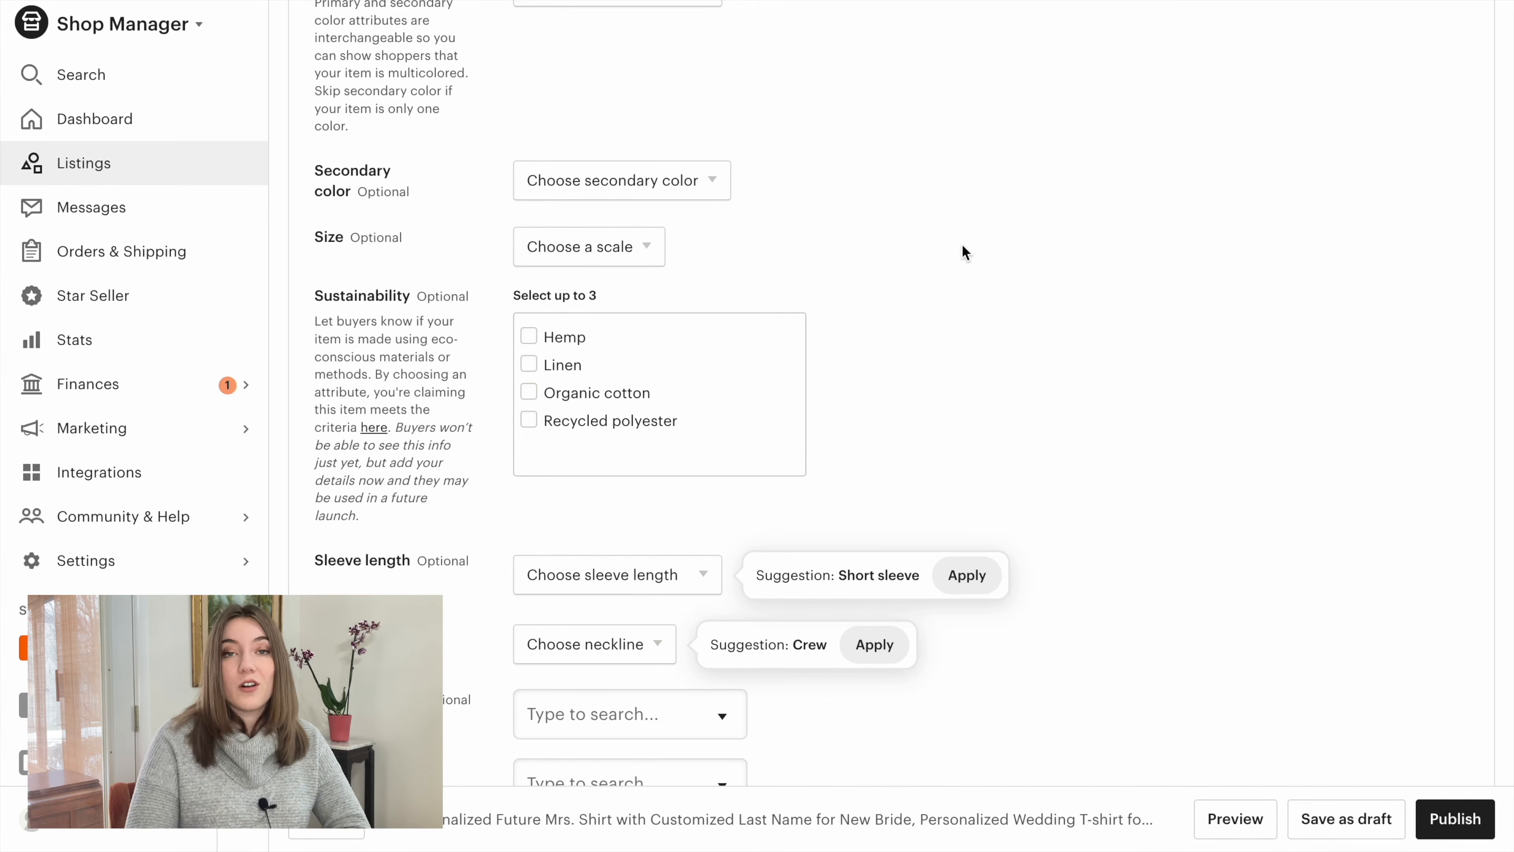
pyautogui.click(615, 245)
pyautogui.click(561, 270)
pyautogui.scroll(4, 410, 519)
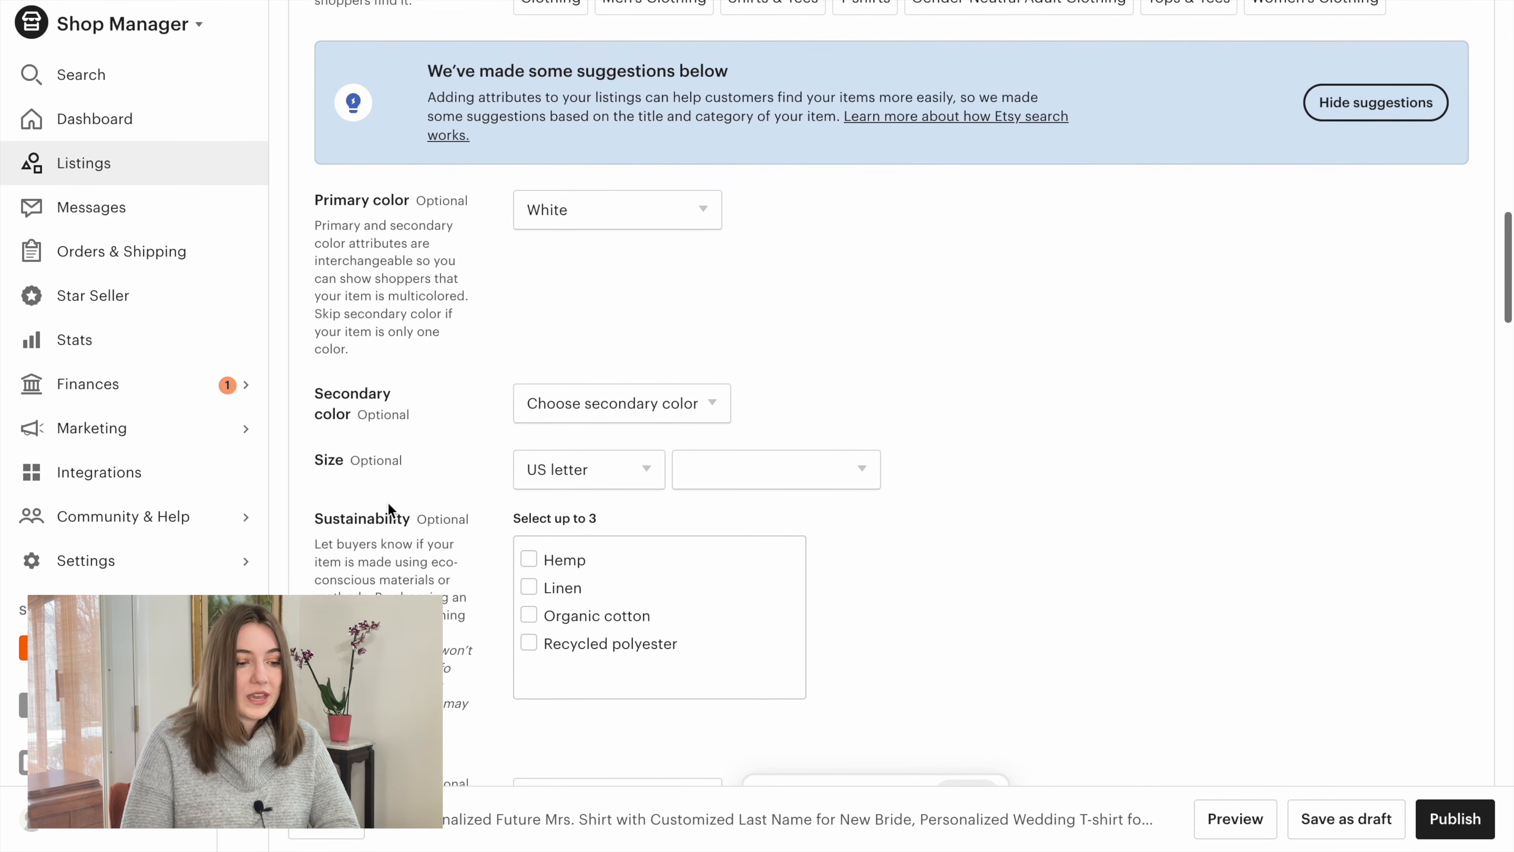
# - Start adding variations to the listing and choose Size as the variation type
pyautogui.scroll(-15, 373, 495)
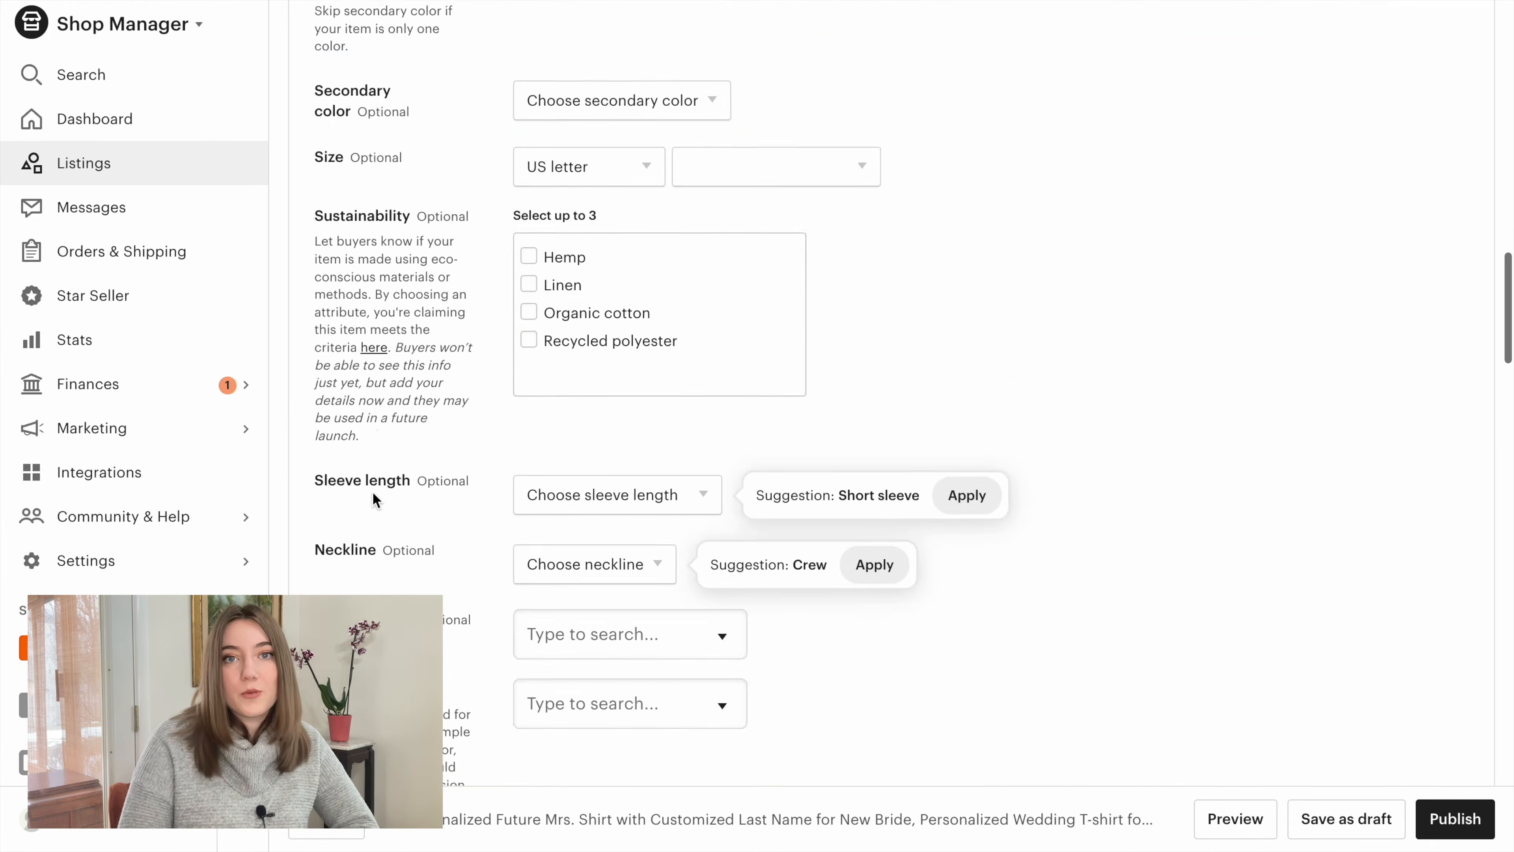
pyautogui.click(388, 564)
pyautogui.click(563, 430)
pyautogui.click(513, 530)
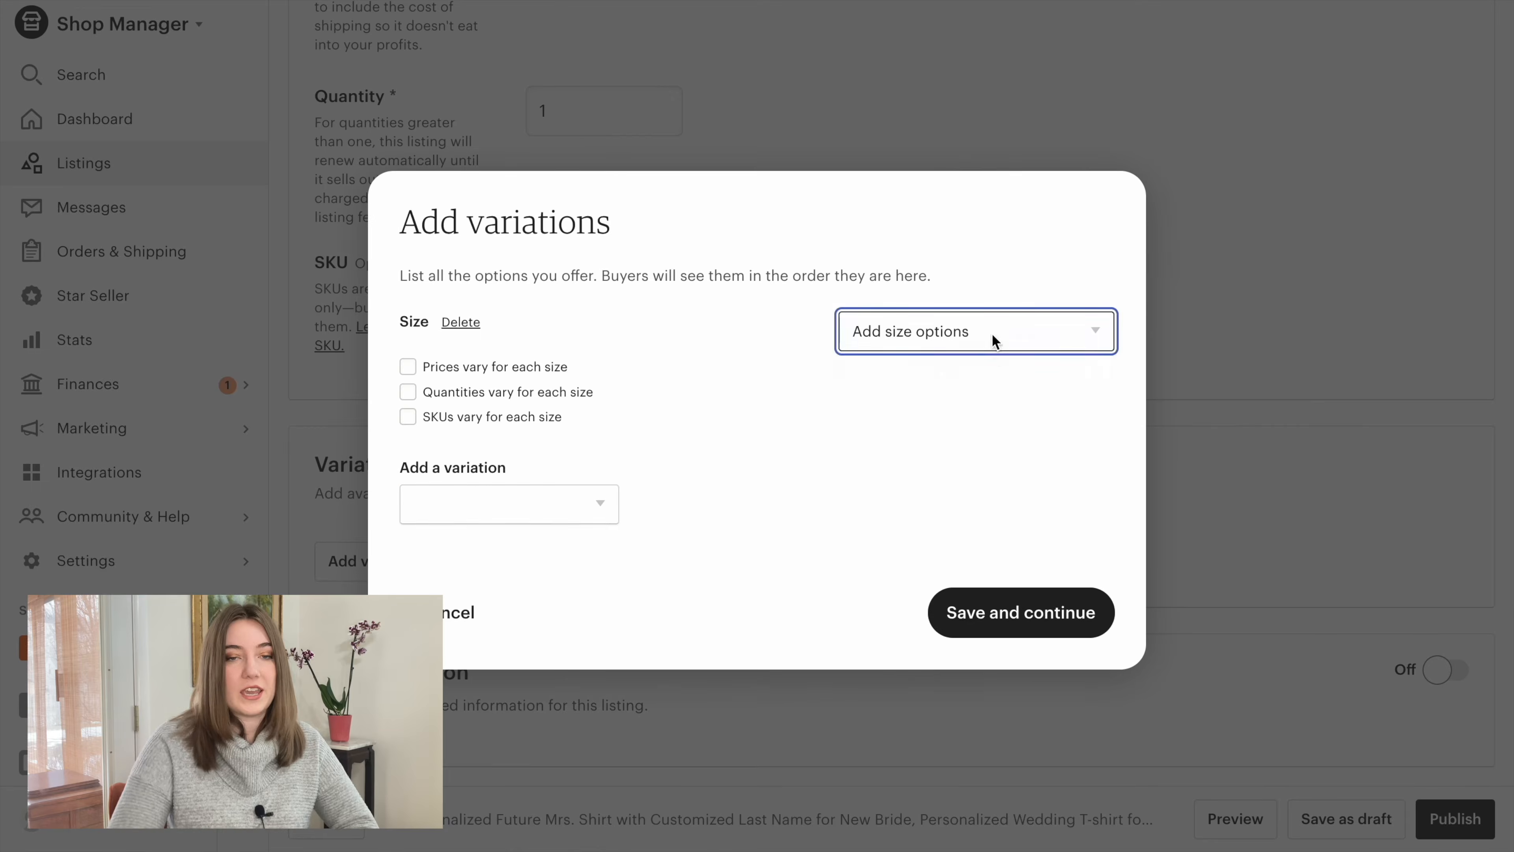
# - Add the XS, M and S US letter options to the Size variation
pyautogui.click(991, 339)
pyautogui.click(925, 407)
pyautogui.click(948, 336)
pyautogui.click(933, 430)
pyautogui.click(944, 315)
pyautogui.click(933, 387)
# - Add the L, XL, 2X and 3X US letter sizes, make prices vary for each size, and save the variations
pyautogui.click(948, 292)
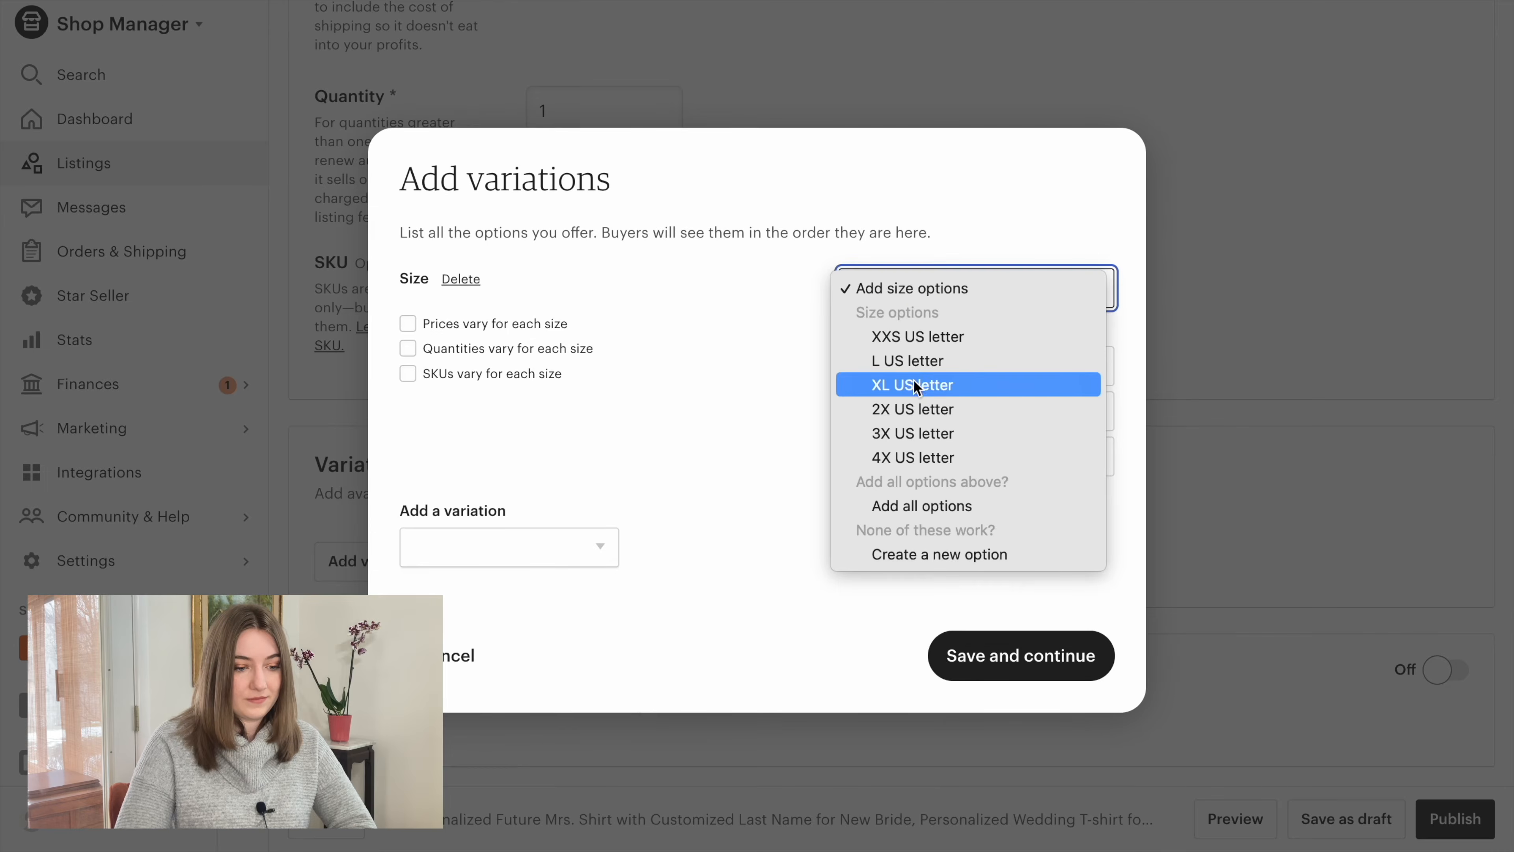
pyautogui.click(915, 361)
pyautogui.click(954, 269)
pyautogui.click(933, 339)
pyautogui.click(973, 245)
pyautogui.click(939, 316)
pyautogui.click(958, 229)
pyautogui.click(913, 293)
pyautogui.click(409, 234)
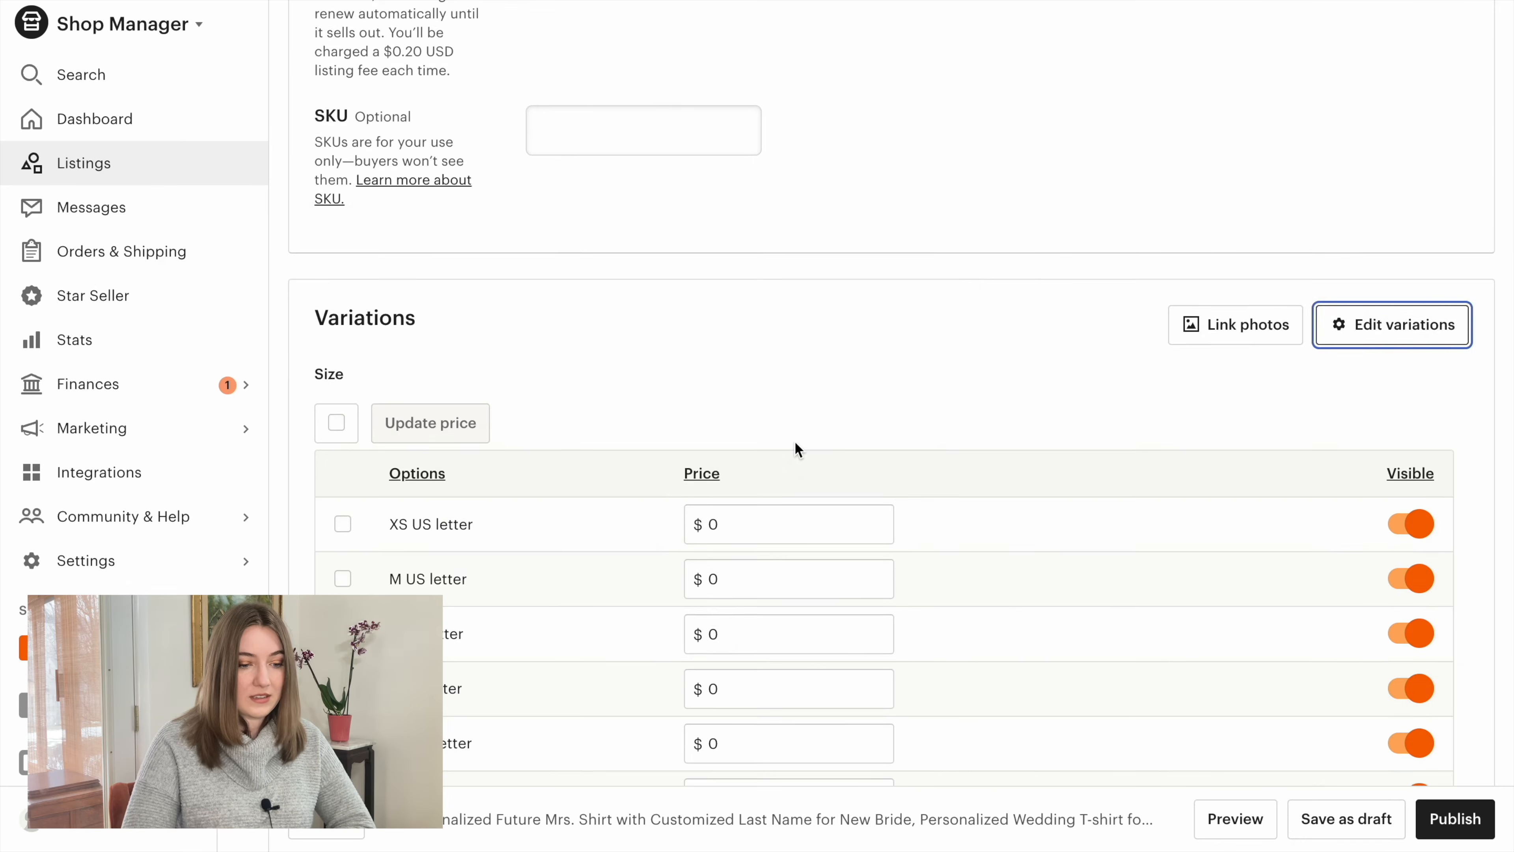
pyautogui.scroll(-3, 795, 445)
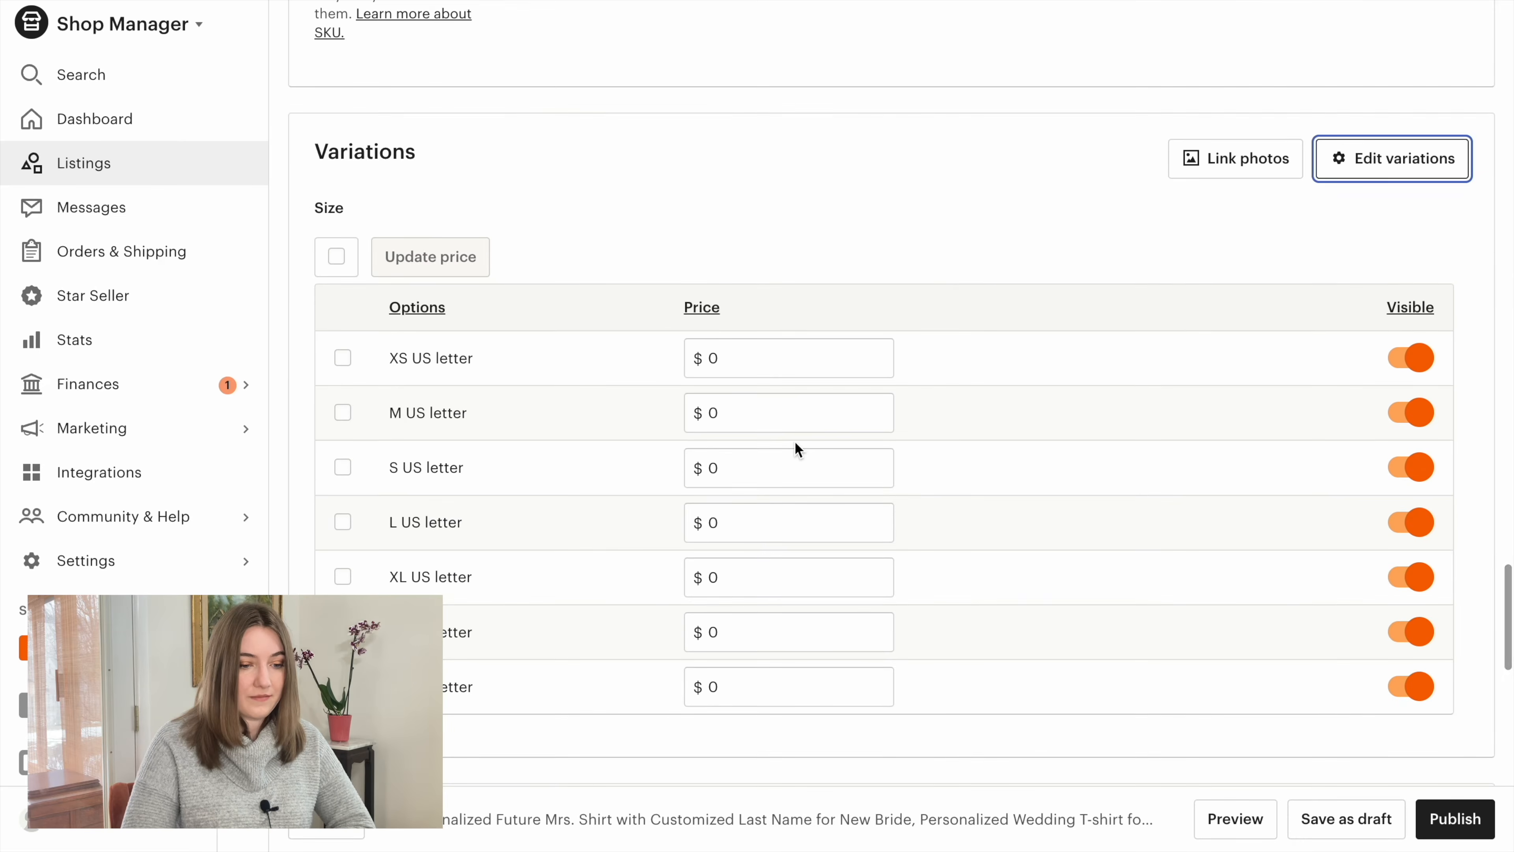
pyautogui.scroll(-1, 797, 449)
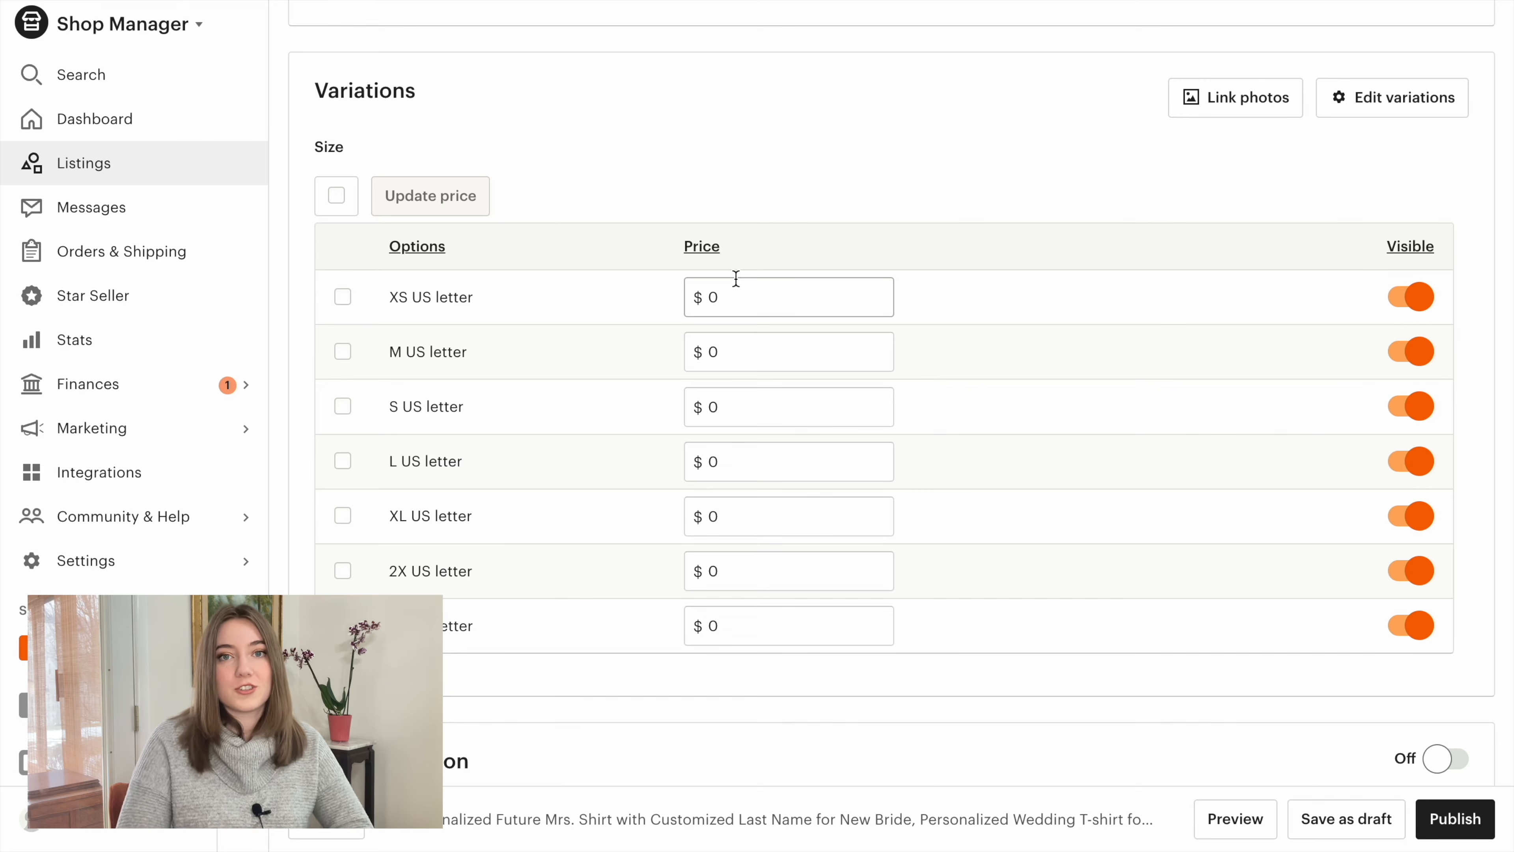
# - Price the XS, S, M and L variations at $25.99, XL at $26.99, and 2X and 3X at $27.99
pyautogui.click(736, 292)
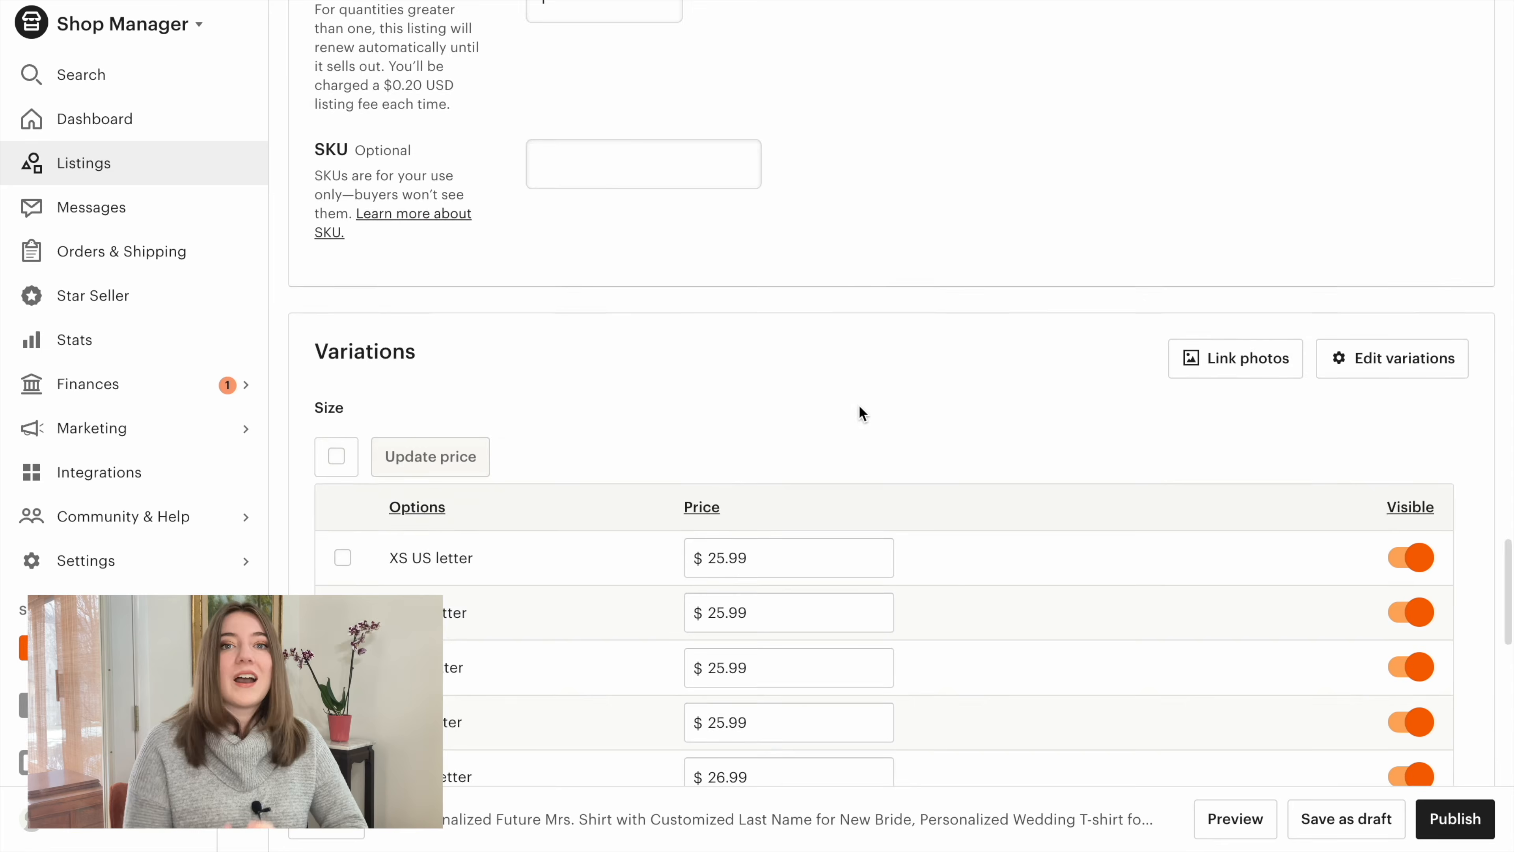
pyautogui.scroll(-4, 860, 405)
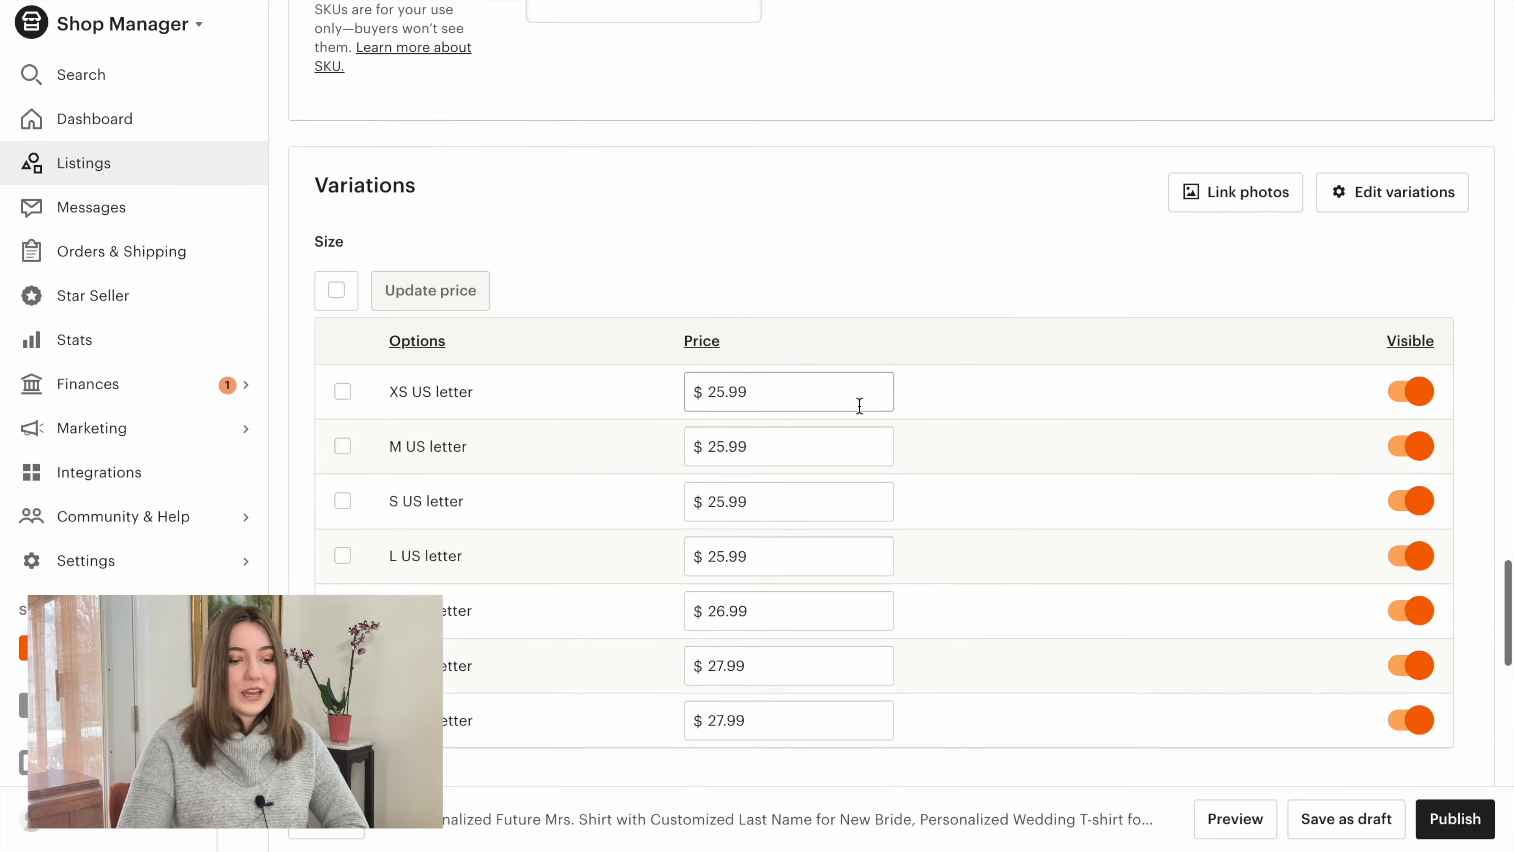
pyautogui.scroll(-5, 1047, 709)
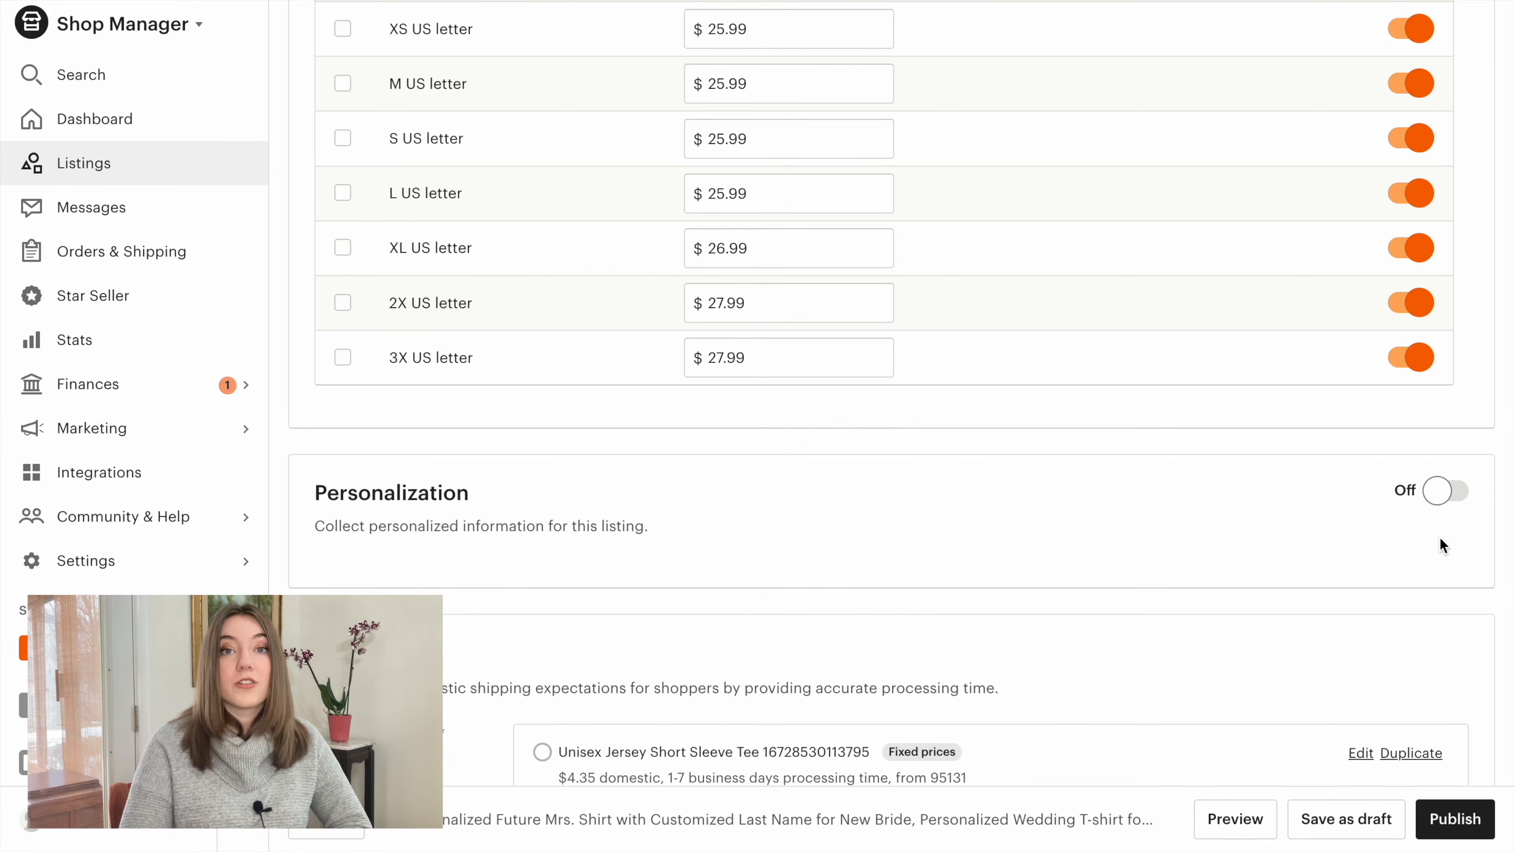
# - Enable personalization with the buyer instructions "Please include the last name you would like personalized as well as the year."
pyautogui.click(1445, 490)
pyautogui.scroll(-3, 739, 517)
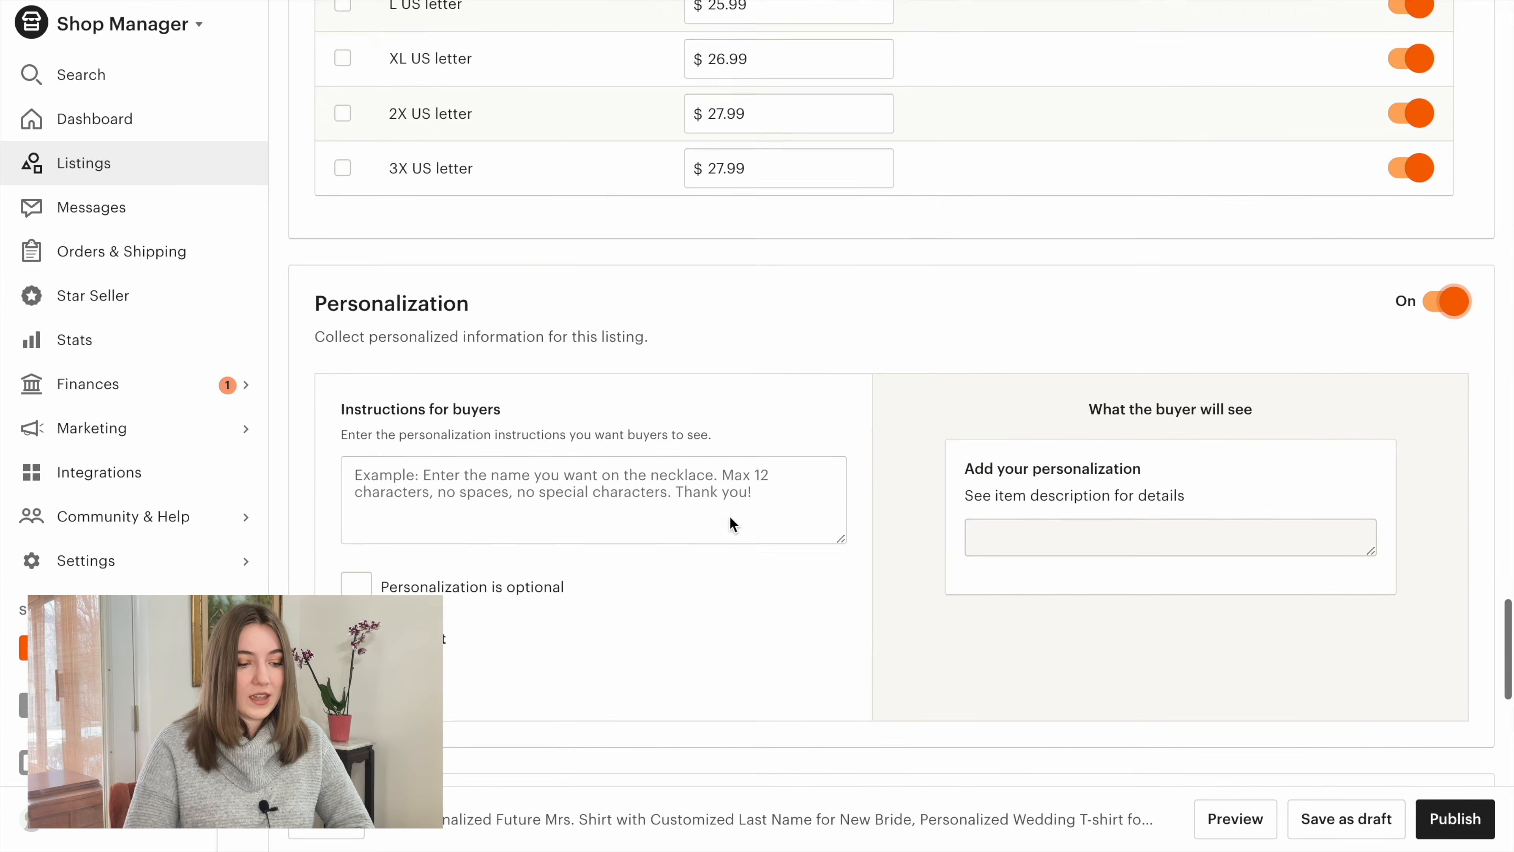
pyautogui.scroll(-1, 732, 524)
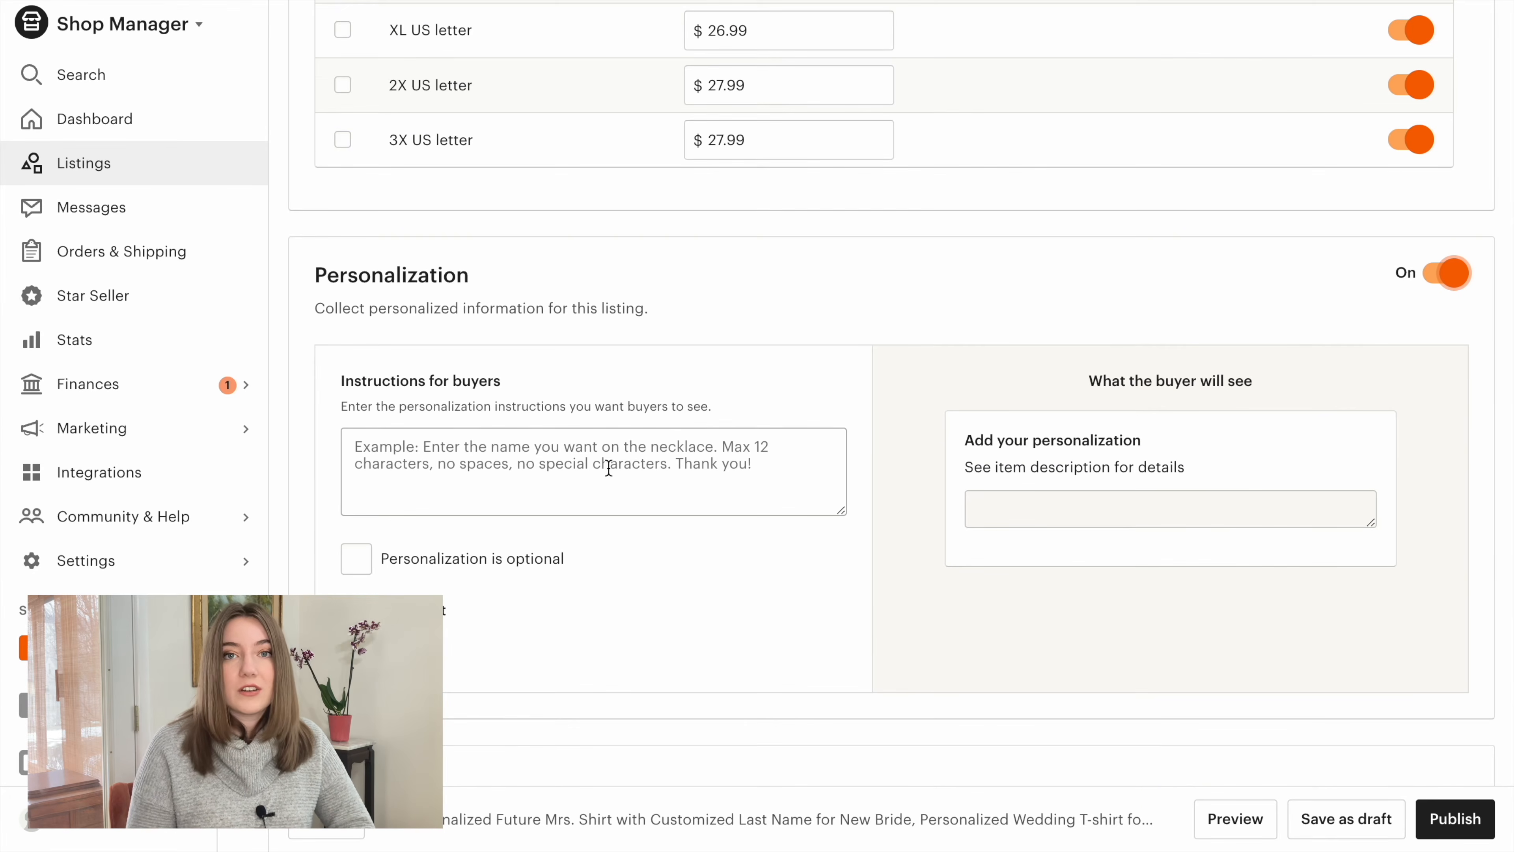
pyautogui.click(608, 468)
pyautogui.write('Please include the last name you would like personalized as well as the year.')
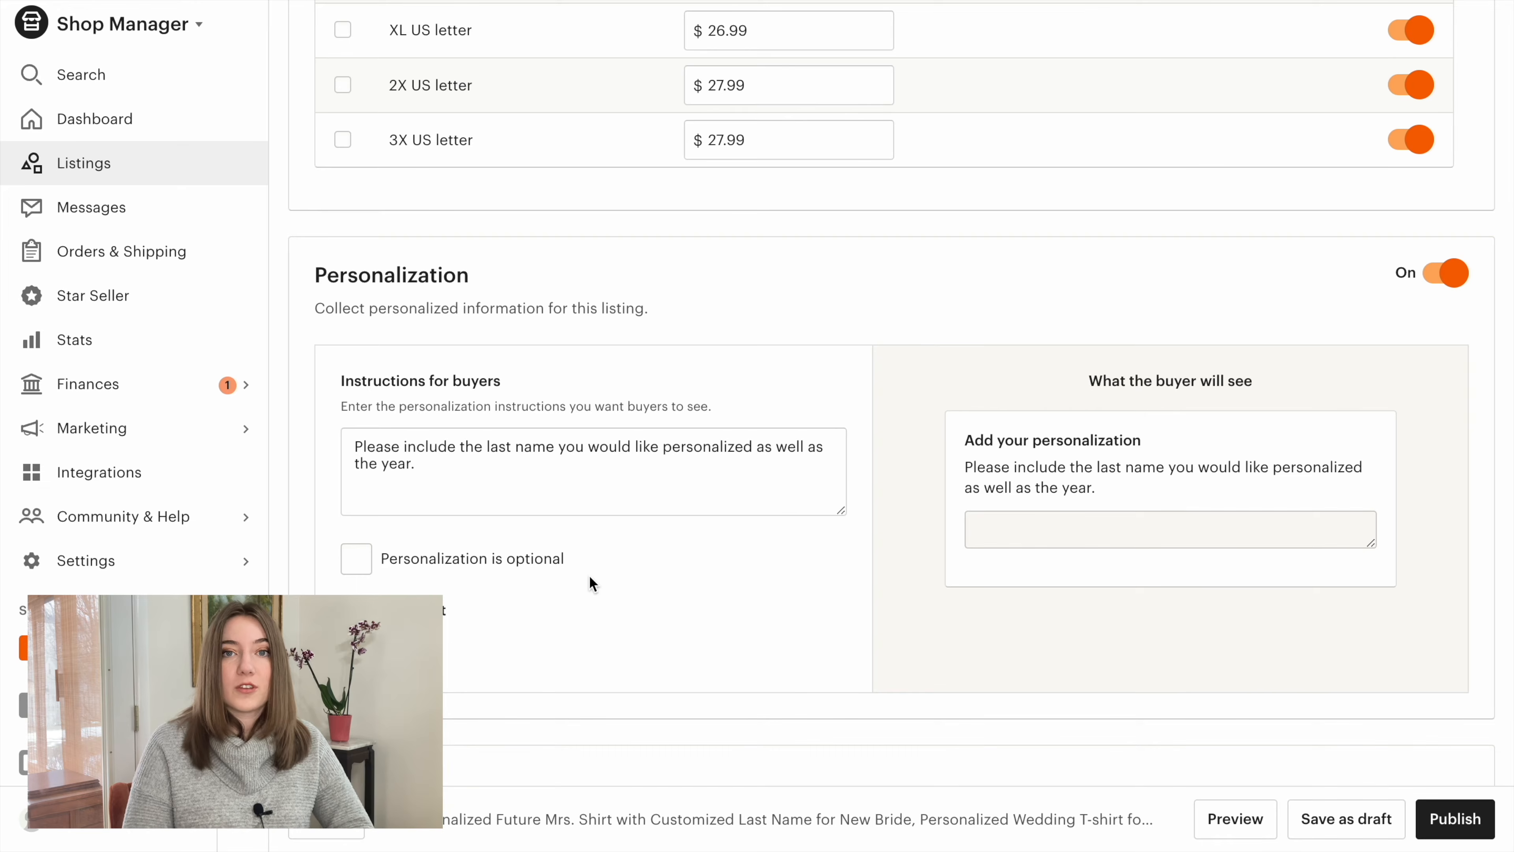
# - Choose the Unisex Jersey Short Sleeve Tee fixed-price shipping option for the listing
pyautogui.scroll(-8, 589, 575)
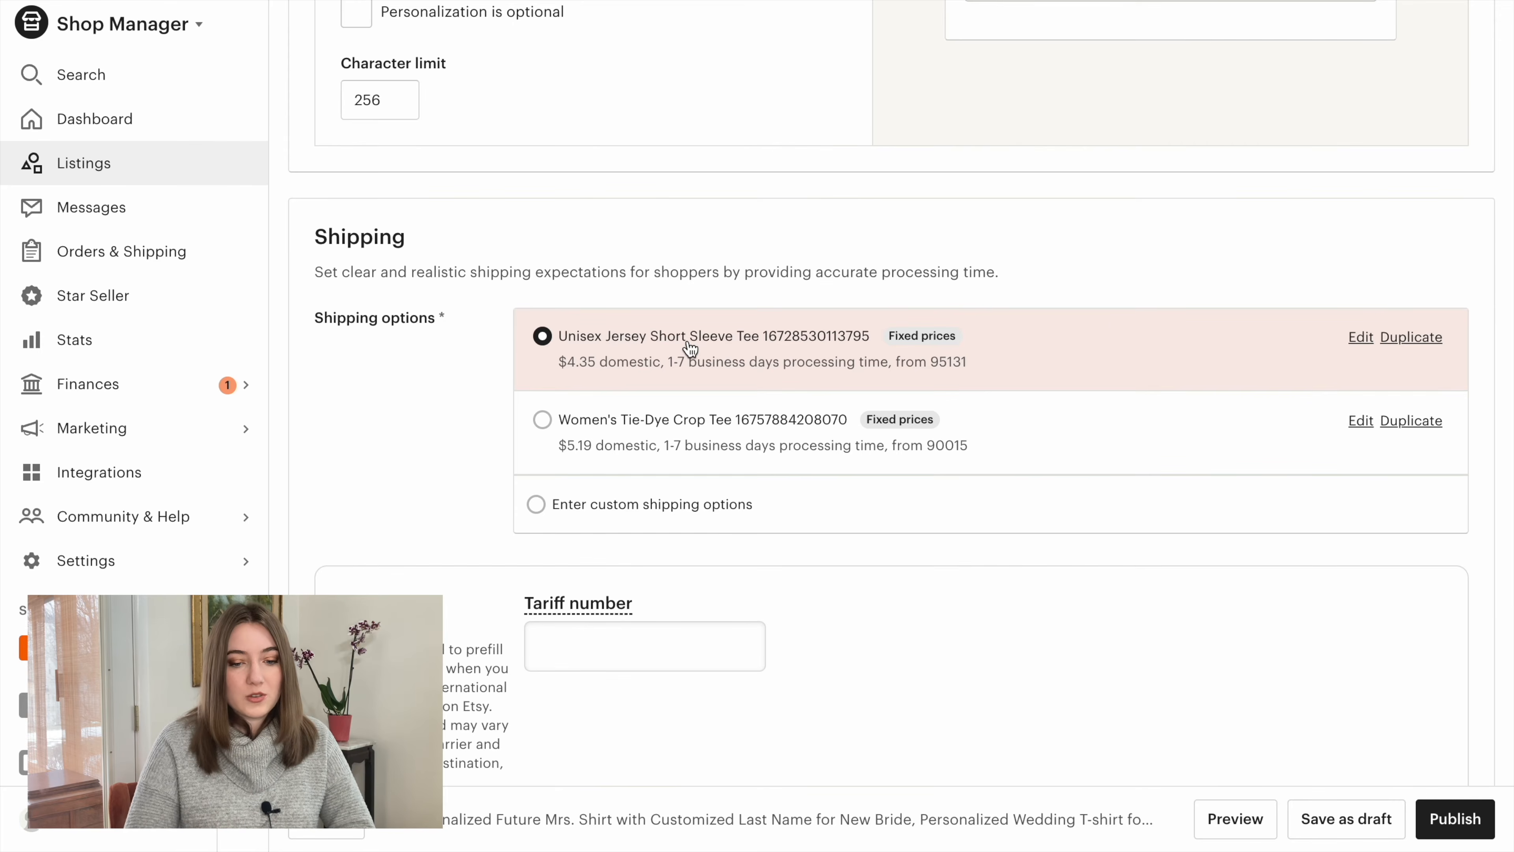
pyautogui.scroll(-15, 690, 348)
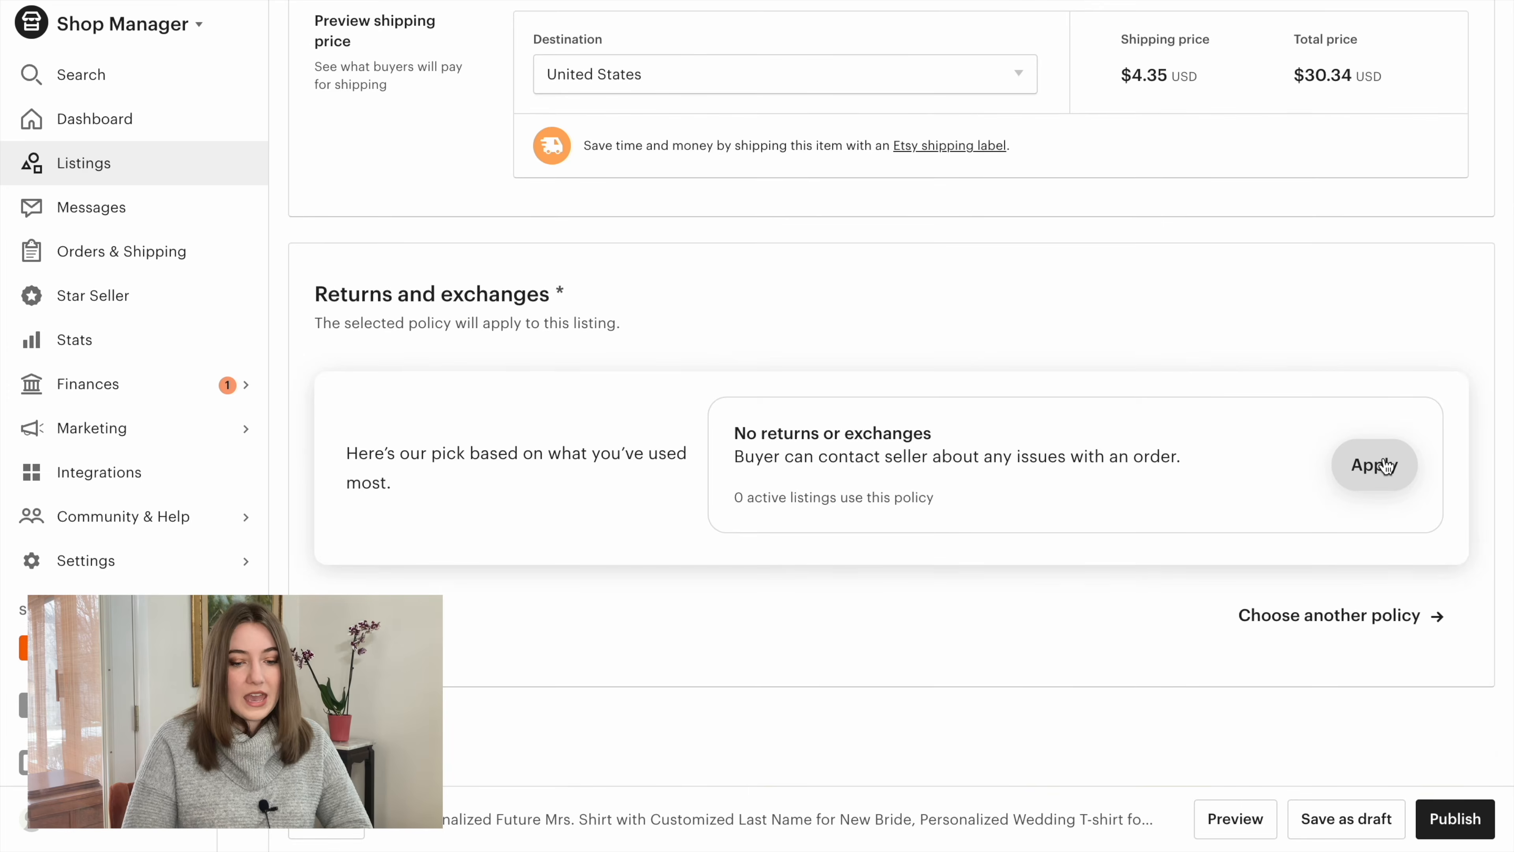
# - Apply the "No returns or exchanges" policy and publish the listing
pyautogui.click(1383, 465)
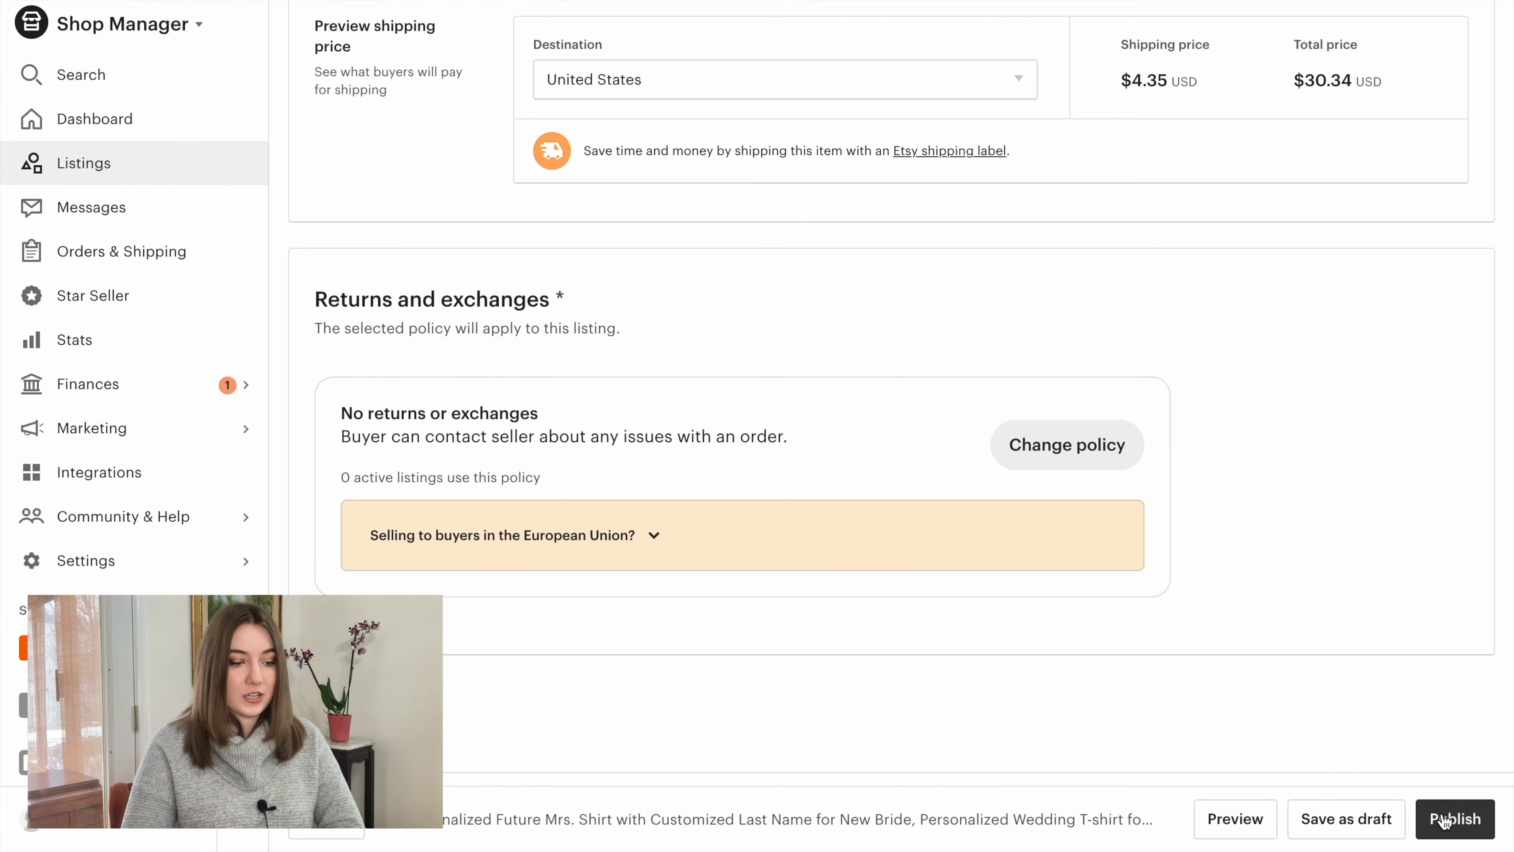
pyautogui.click(1445, 821)
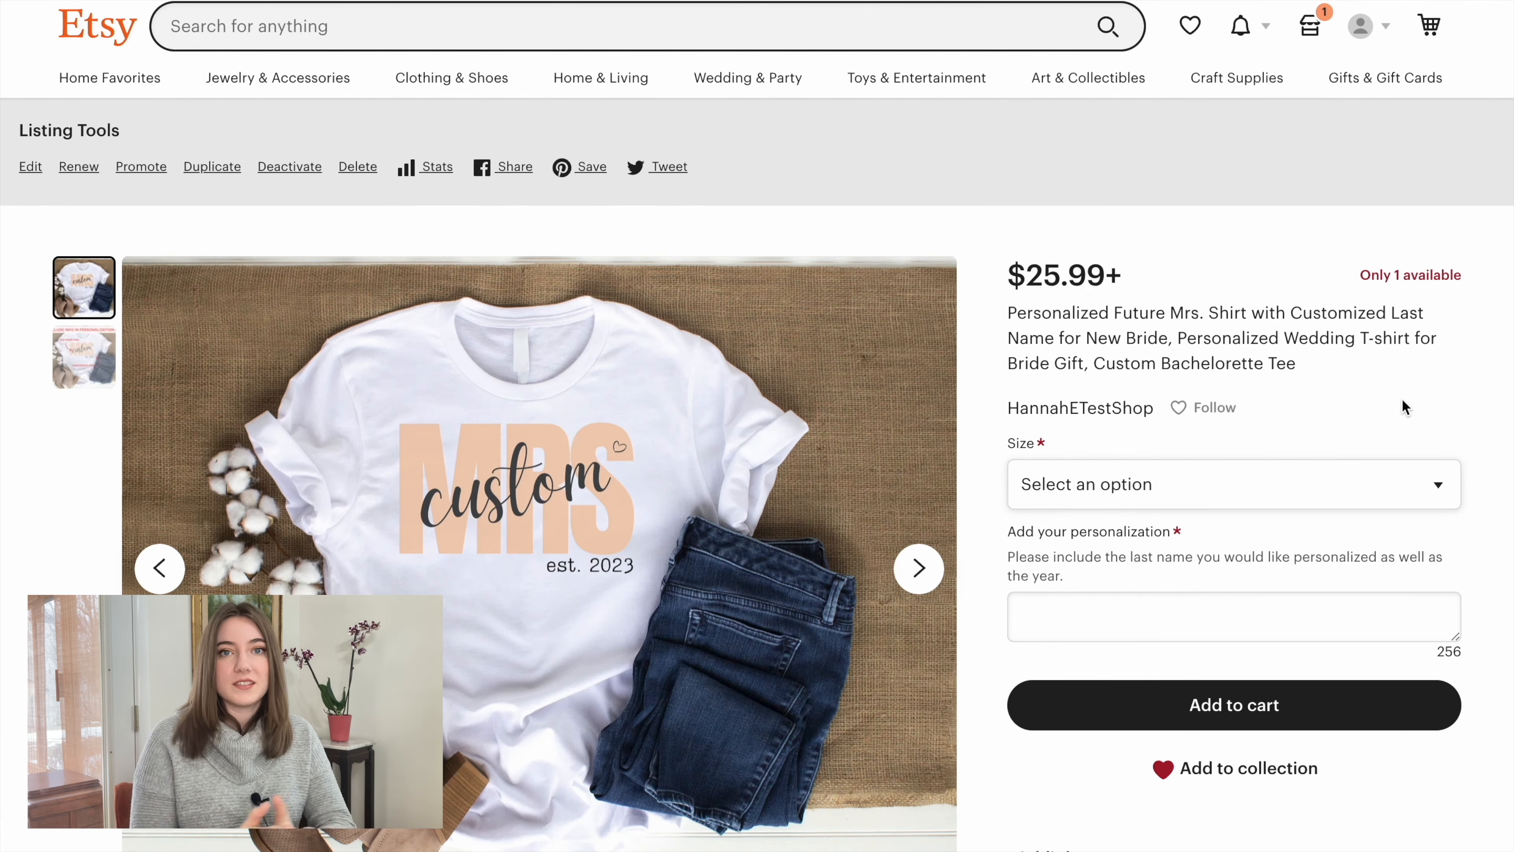
# - Select the M US letter size on the published listing page, as a buyer would
pyautogui.scroll(-1, 1271, 404)
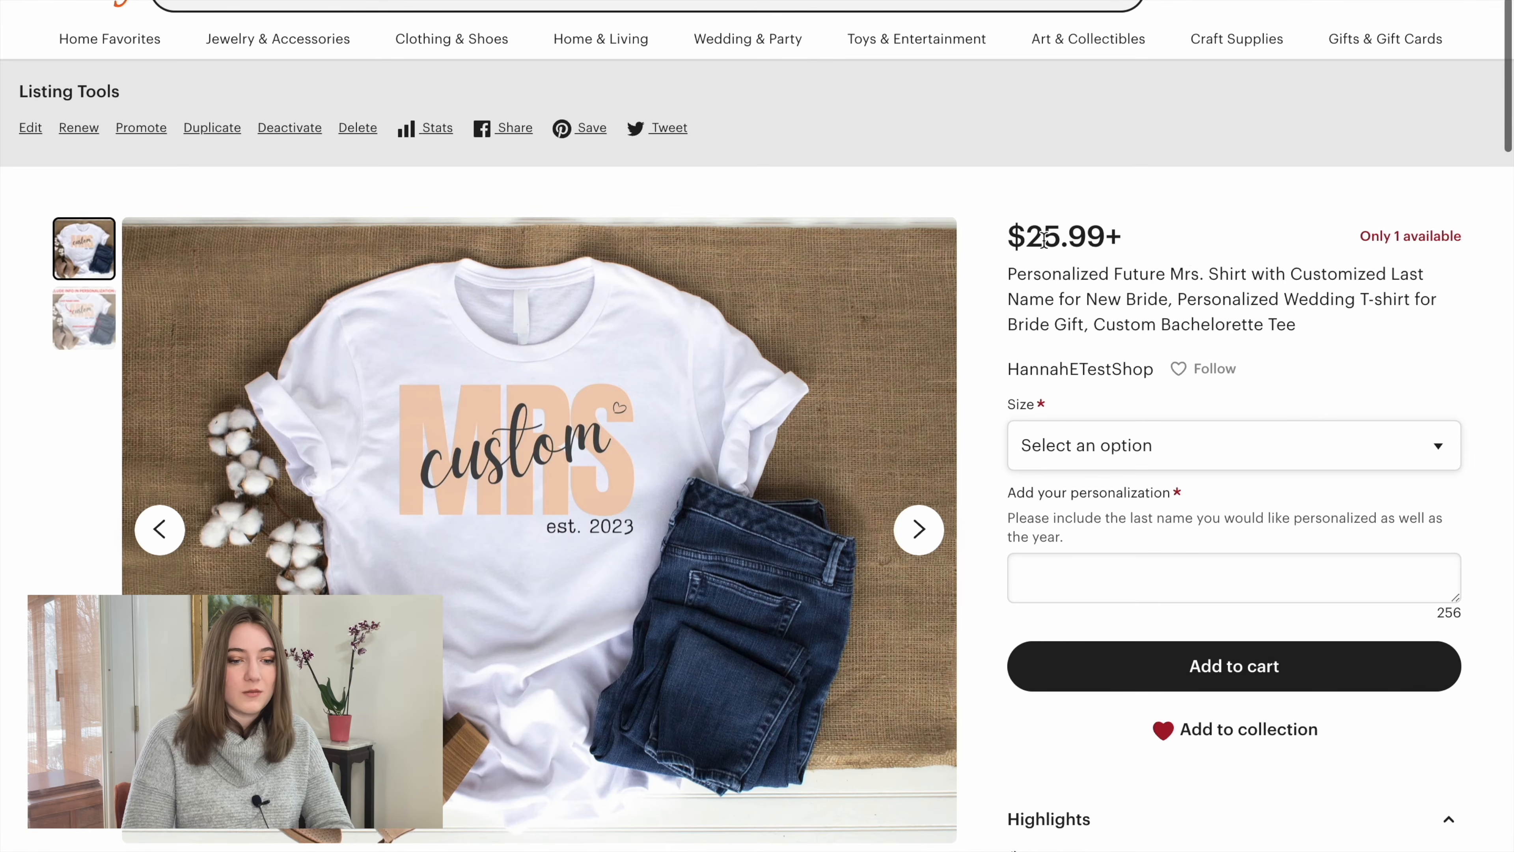
pyautogui.scroll(-1, 1186, 249)
pyautogui.click(1198, 403)
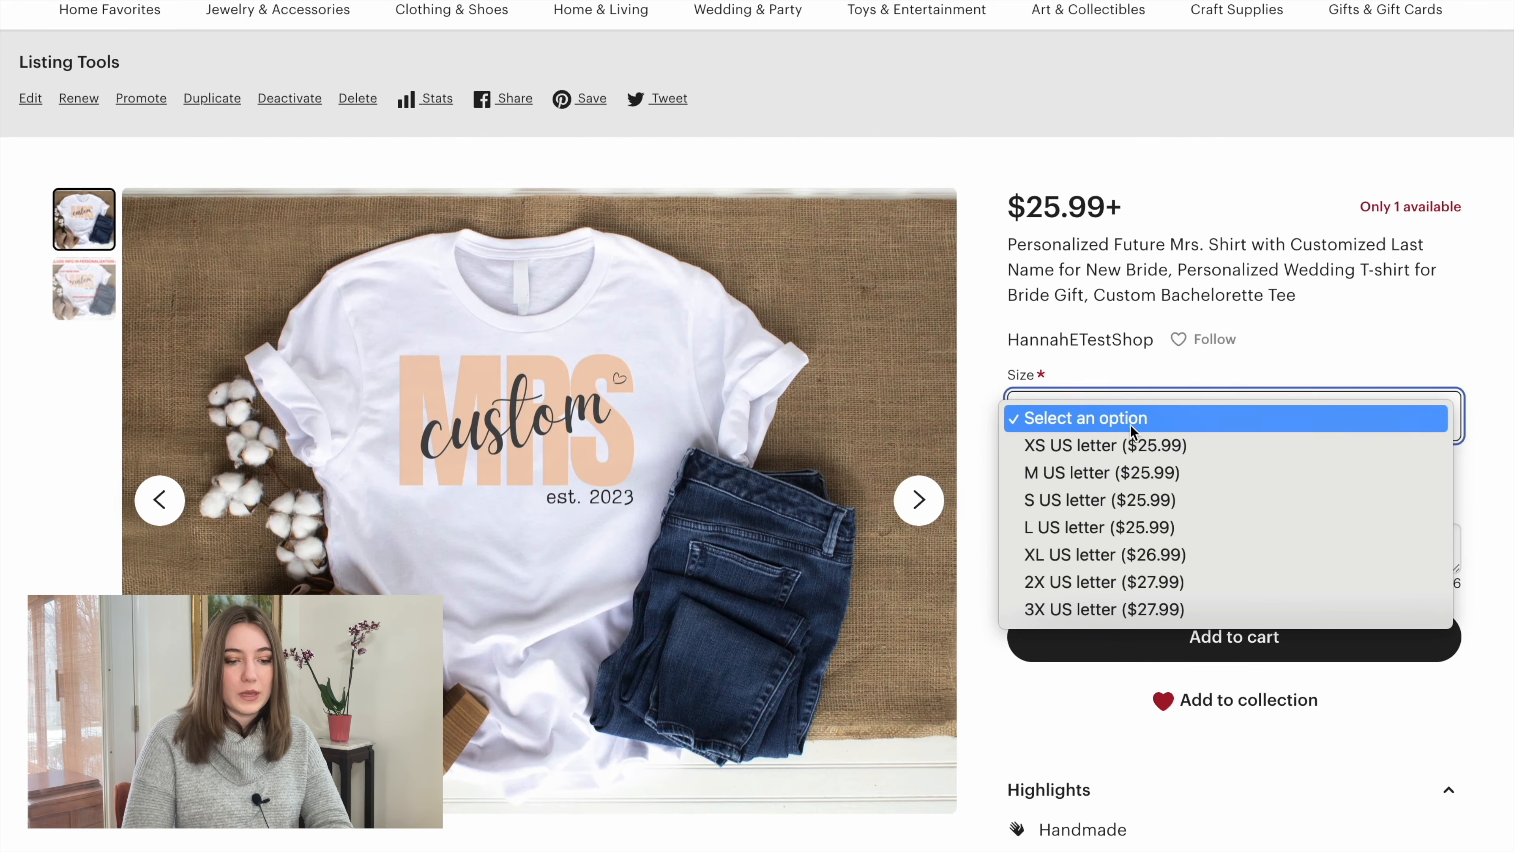
pyautogui.click(1102, 472)
# - Fill in the listing's personalization with a sample last name followed by the year 2023
pyautogui.click(1094, 535)
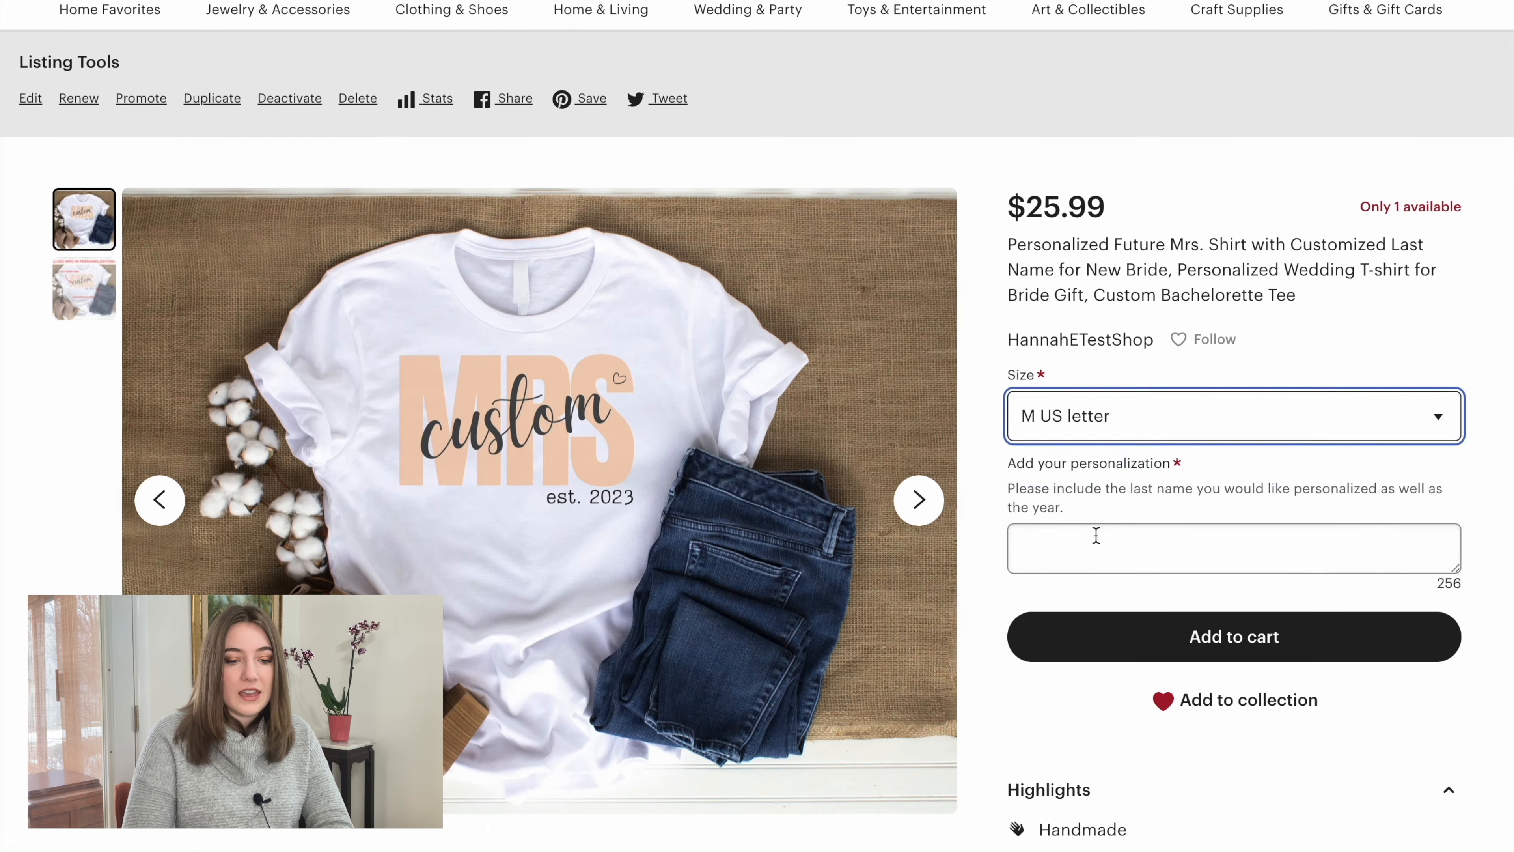
pyautogui.write('Smiht')
pyautogui.press('BackSpace')
pyautogui.press('BackSpace')
pyautogui.write('th, 2023')
pyautogui.click(1488, 477)
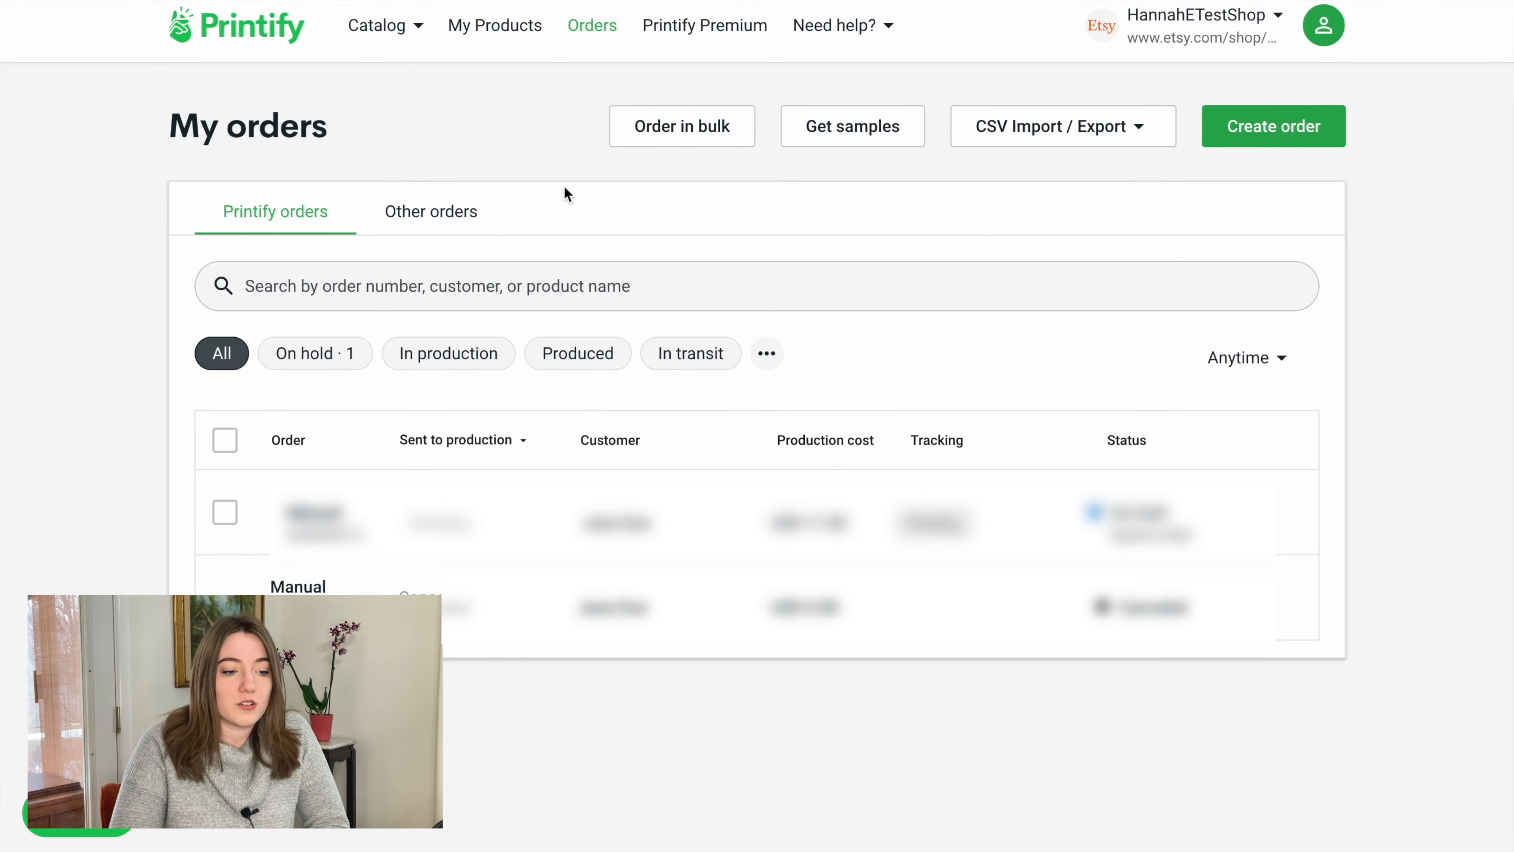
# - Switch to Printify's orders, list the other orders and open the manual order that is on hold
pyautogui.click(445, 221)
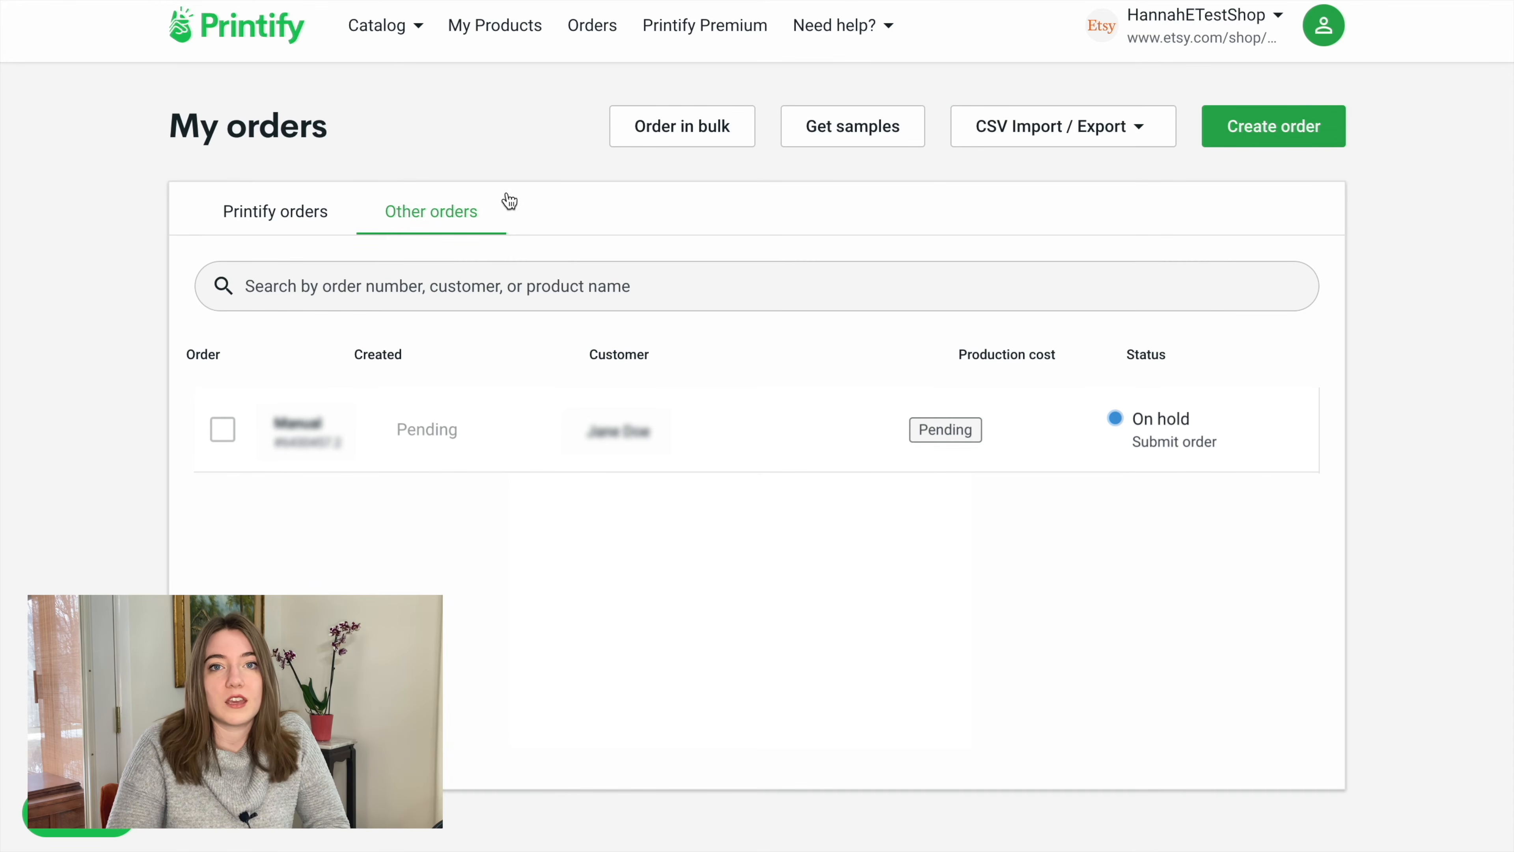
pyautogui.click(298, 425)
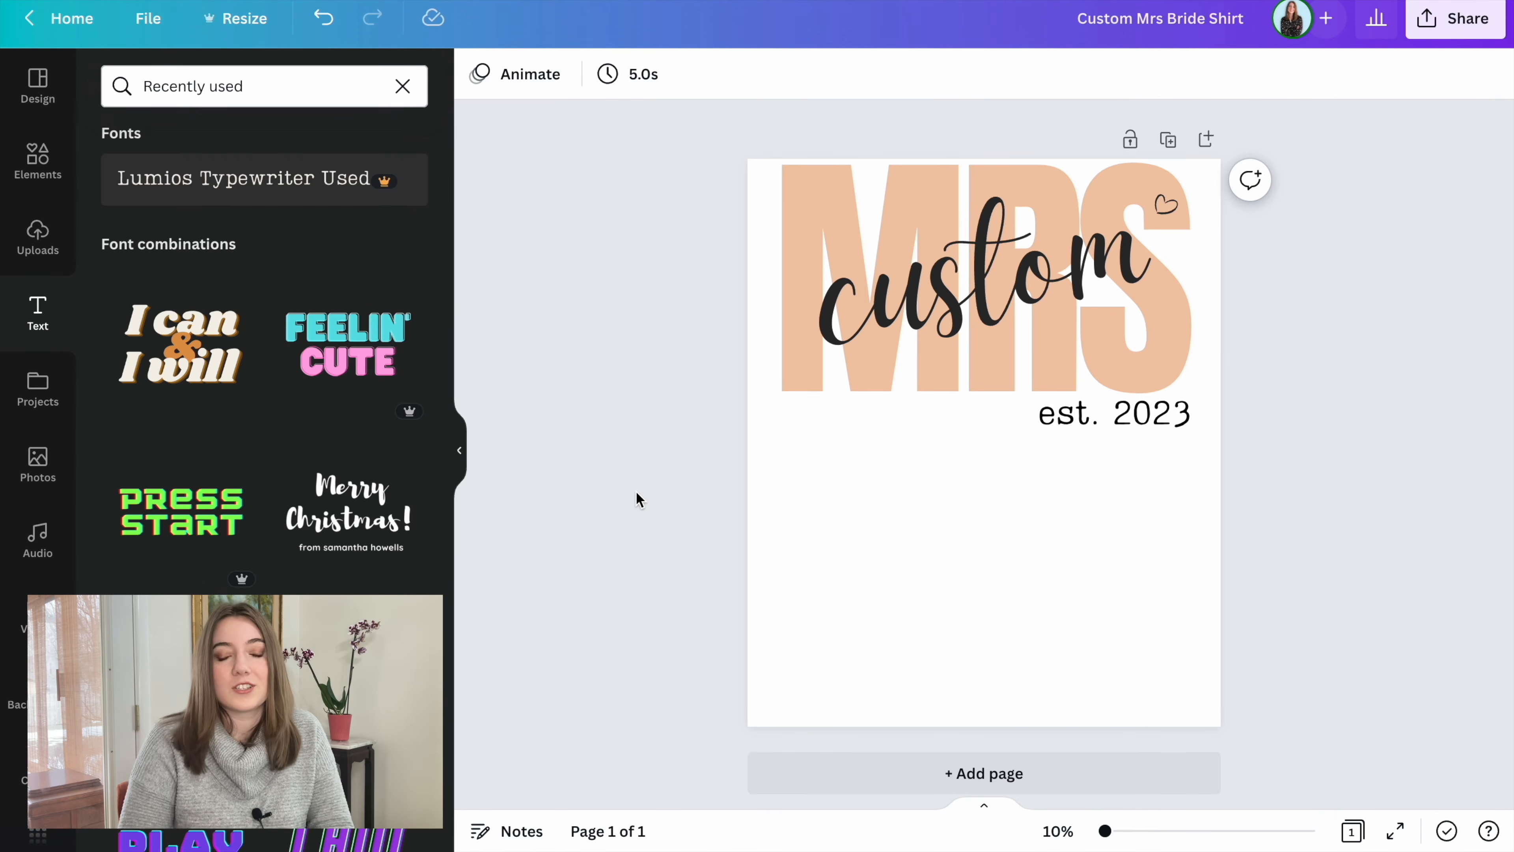
# - Switch to the Custom Mrs Bride Shirt design in Canva and replace the word "custom" with the customer's last name
pyautogui.click(910, 293)
pyautogui.click(910, 292)
pyautogui.write('Smith')
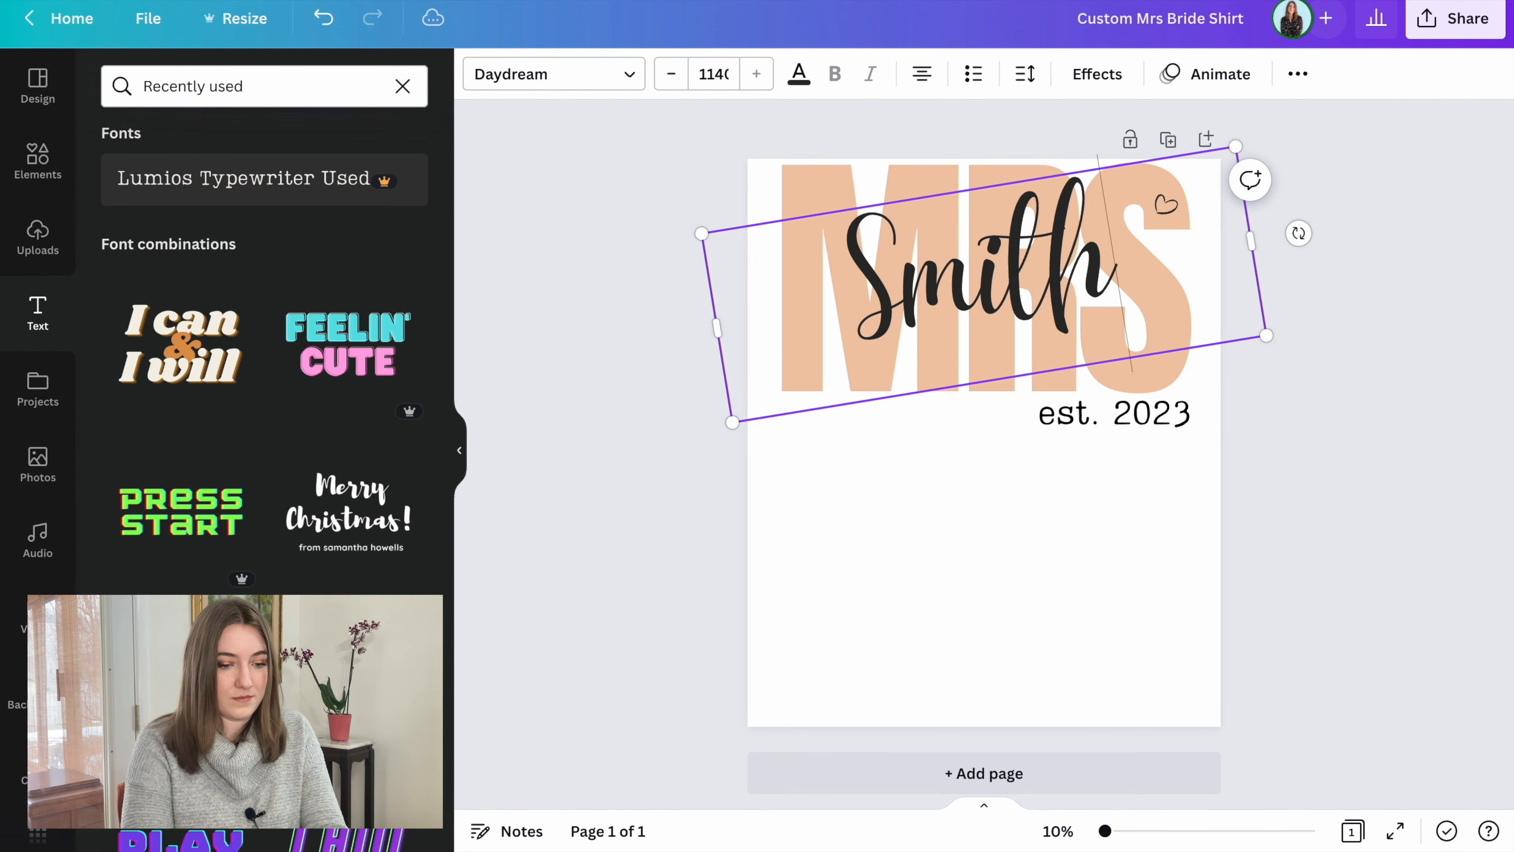
pyautogui.click(1139, 416)
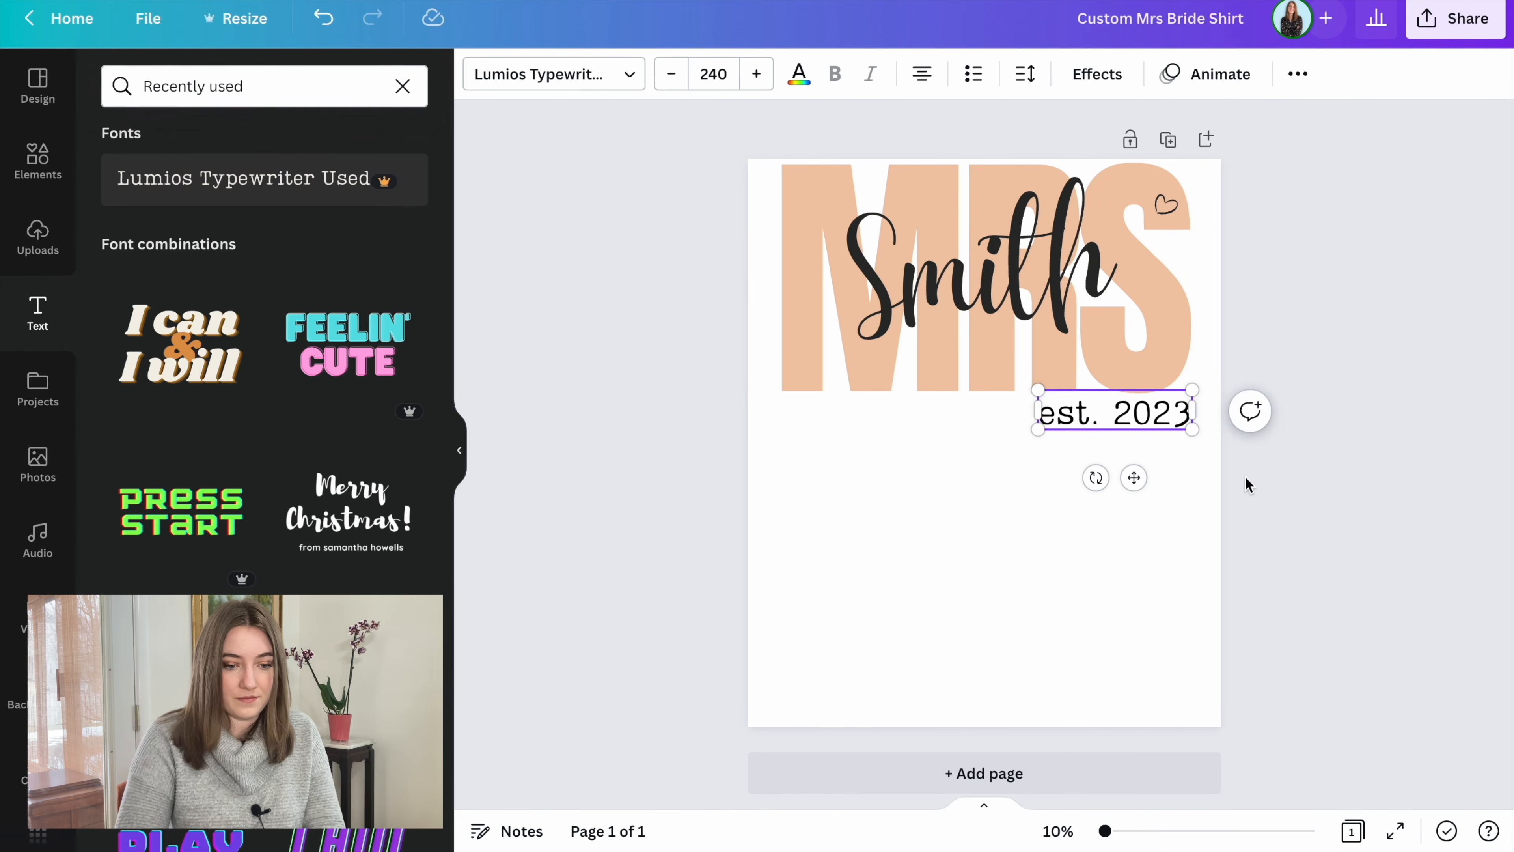
pyautogui.click(1260, 501)
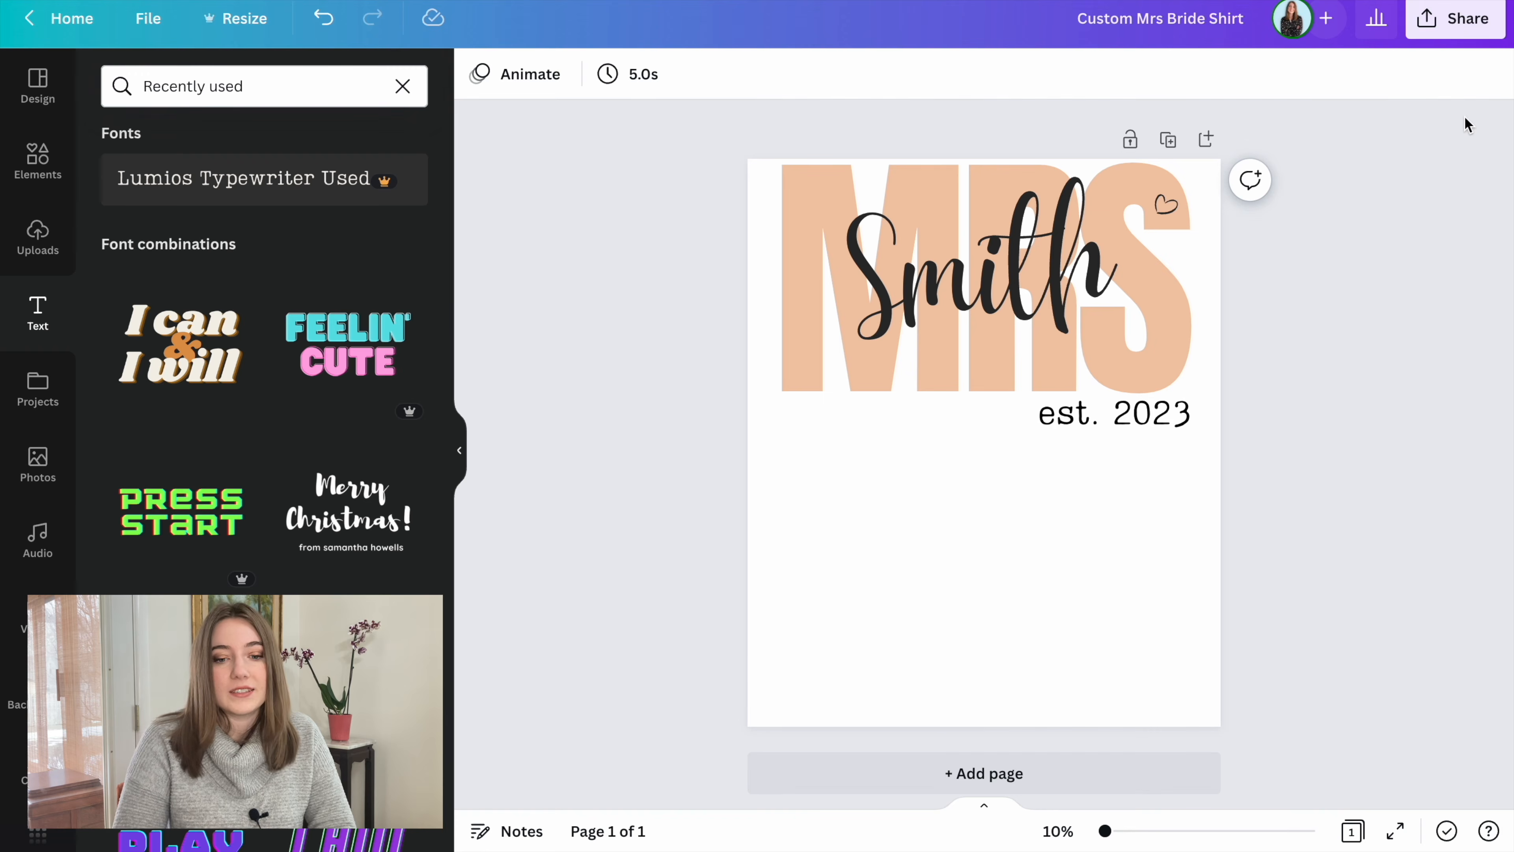
# - Download the design as a PNG with a transparent background at size 2.5 (11,250 × 13,500 px)
pyautogui.click(1455, 18)
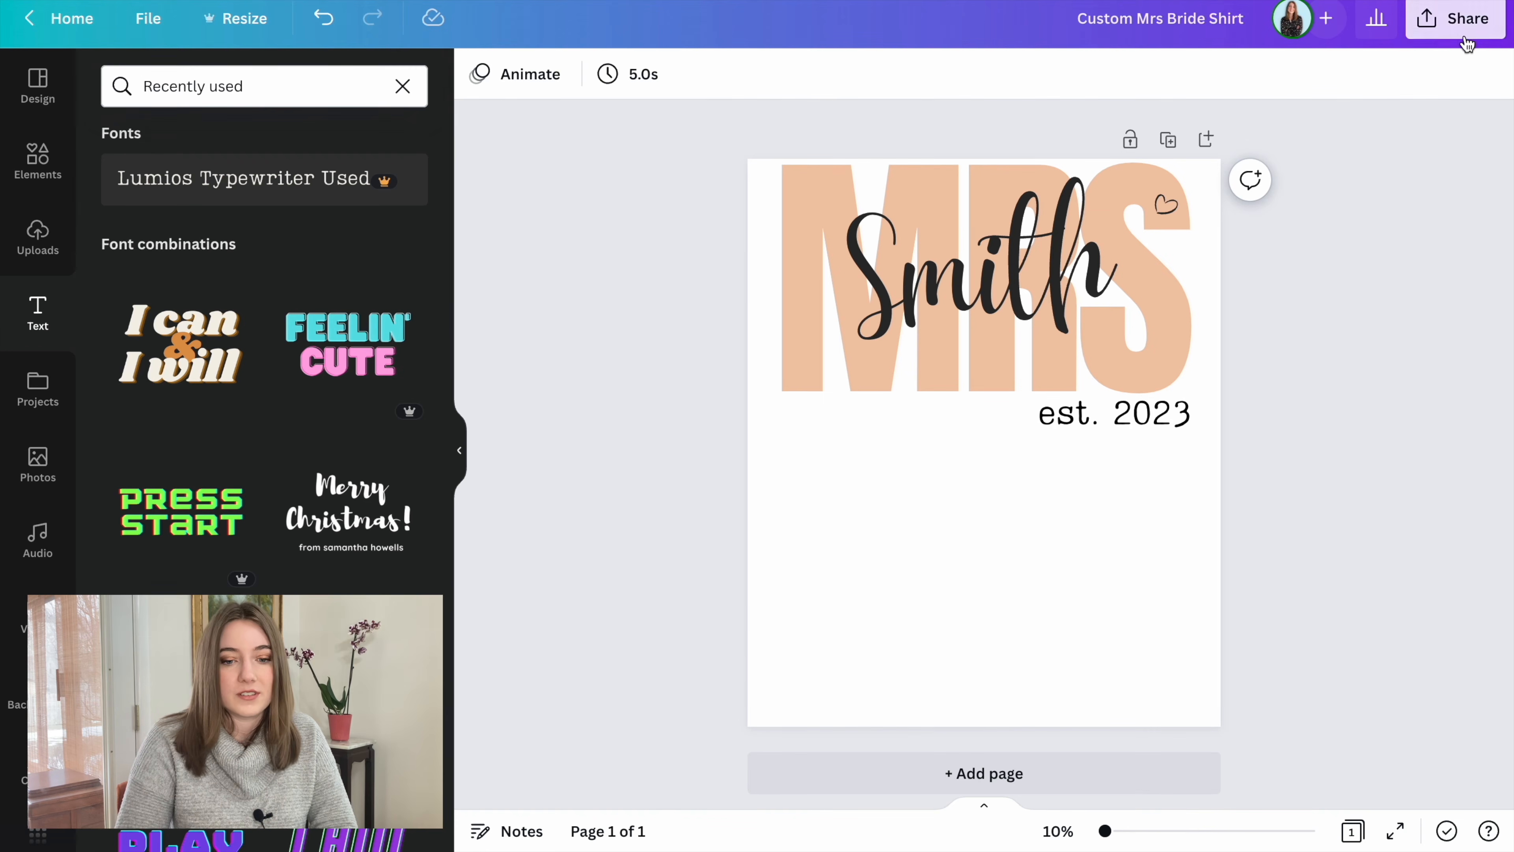
pyautogui.click(1189, 460)
pyautogui.click(1097, 291)
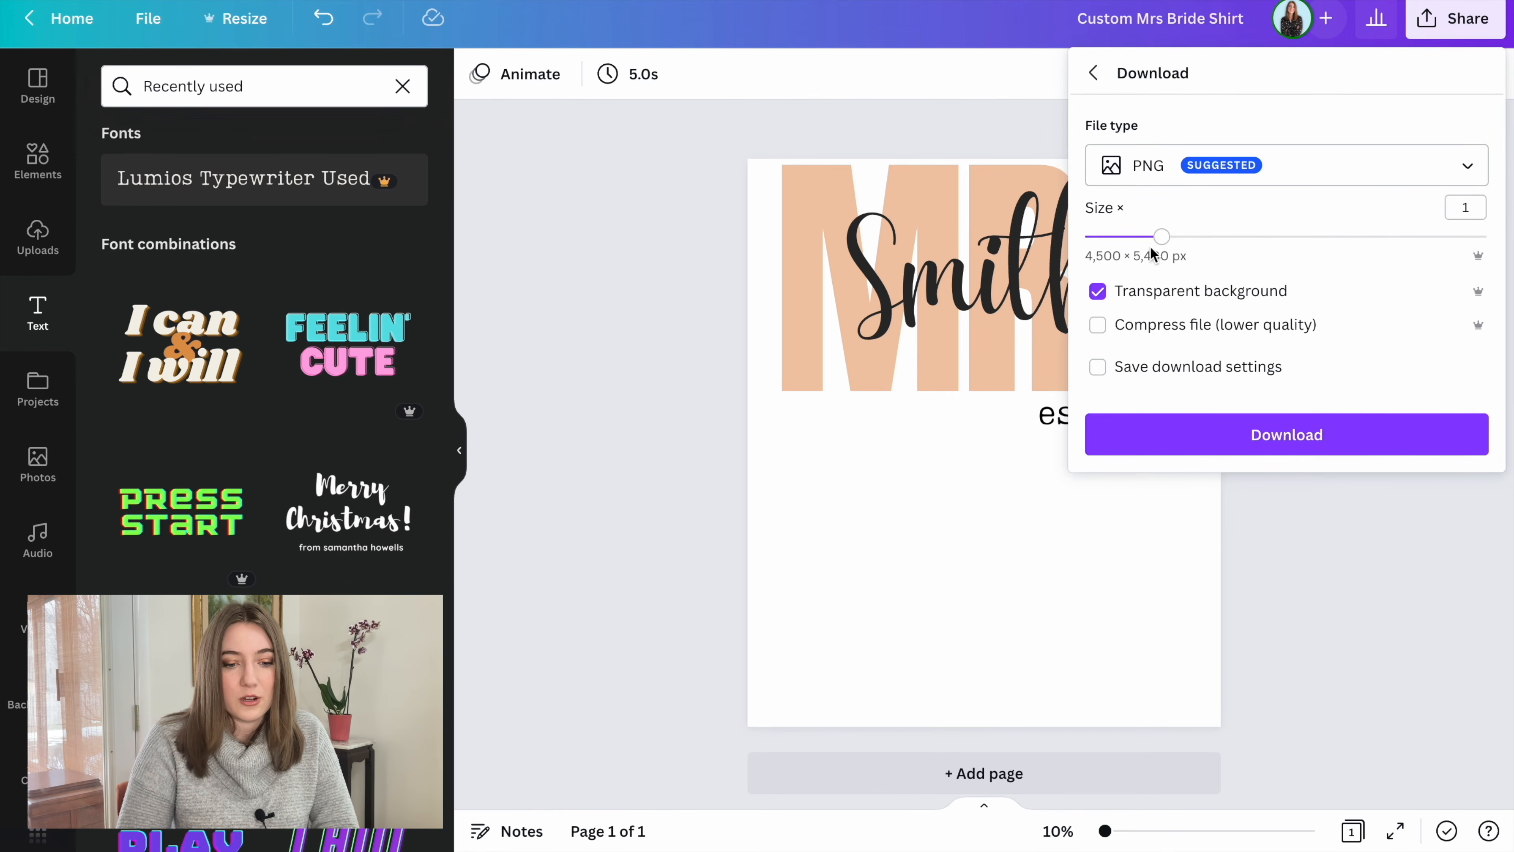
pyautogui.moveTo(1162, 237); pyautogui.dragTo(1389, 239)
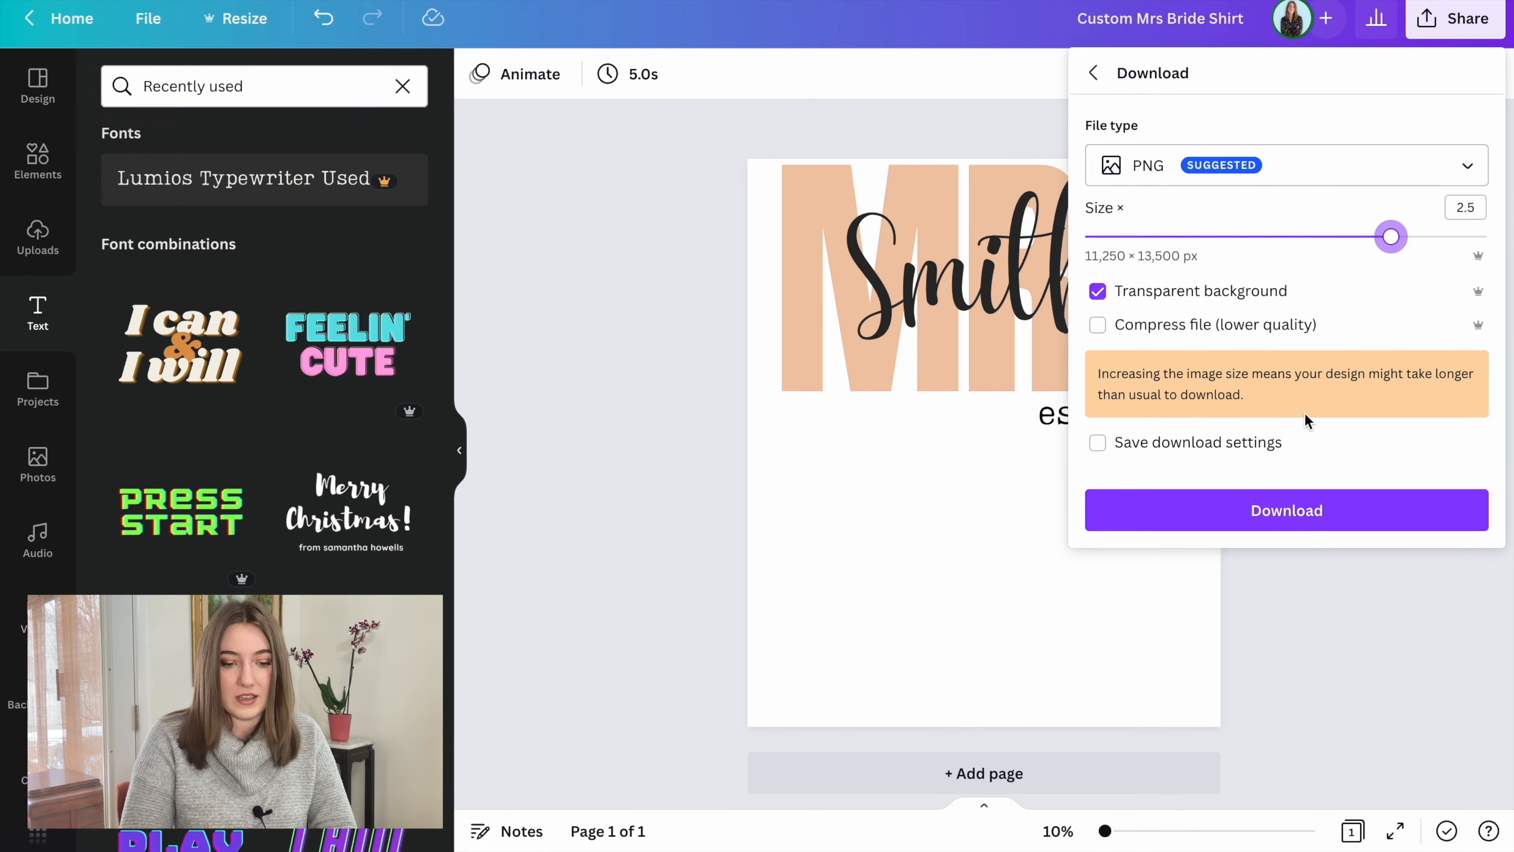
pyautogui.click(1278, 511)
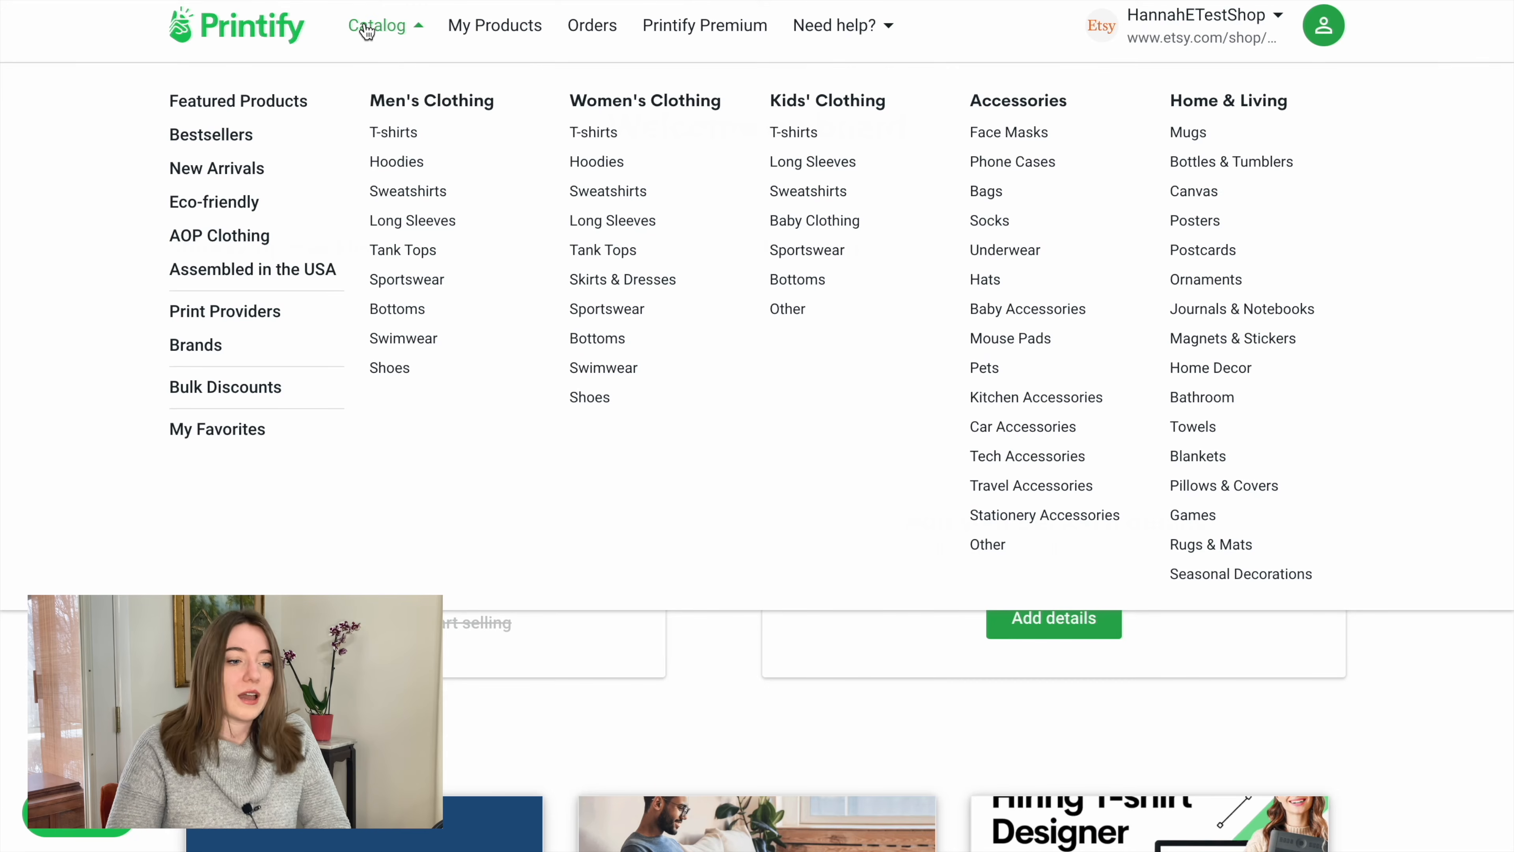
# - Switch to Printify, browse the women's T-shirts in the catalog and open the Bella+Canvas 3001 Unisex Jersey Short Sleeve Tee
pyautogui.click(595, 132)
pyautogui.scroll(-6, 1468, 463)
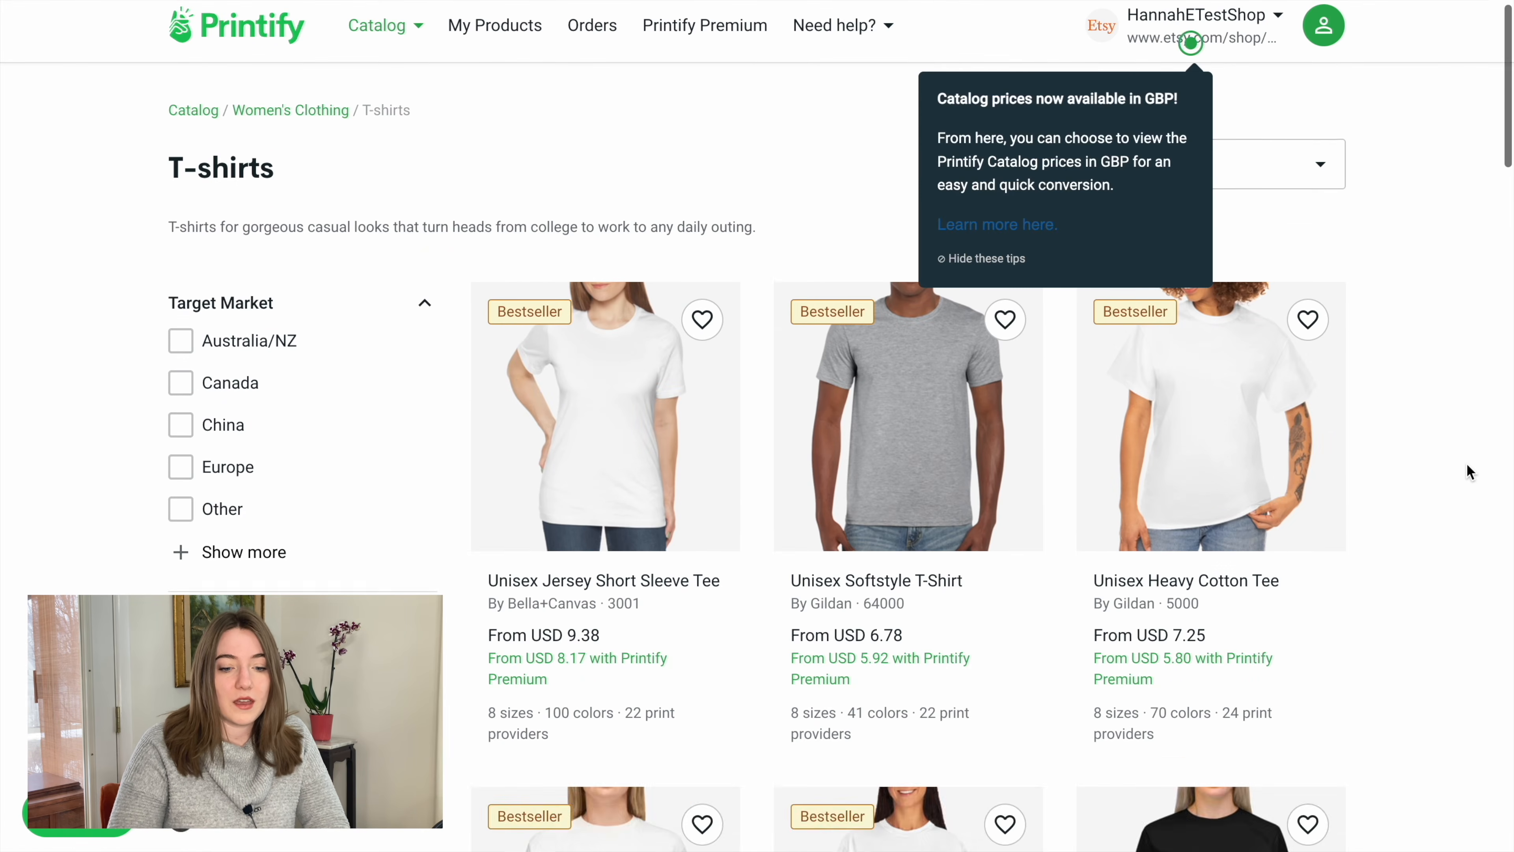
pyautogui.scroll(3, 1467, 463)
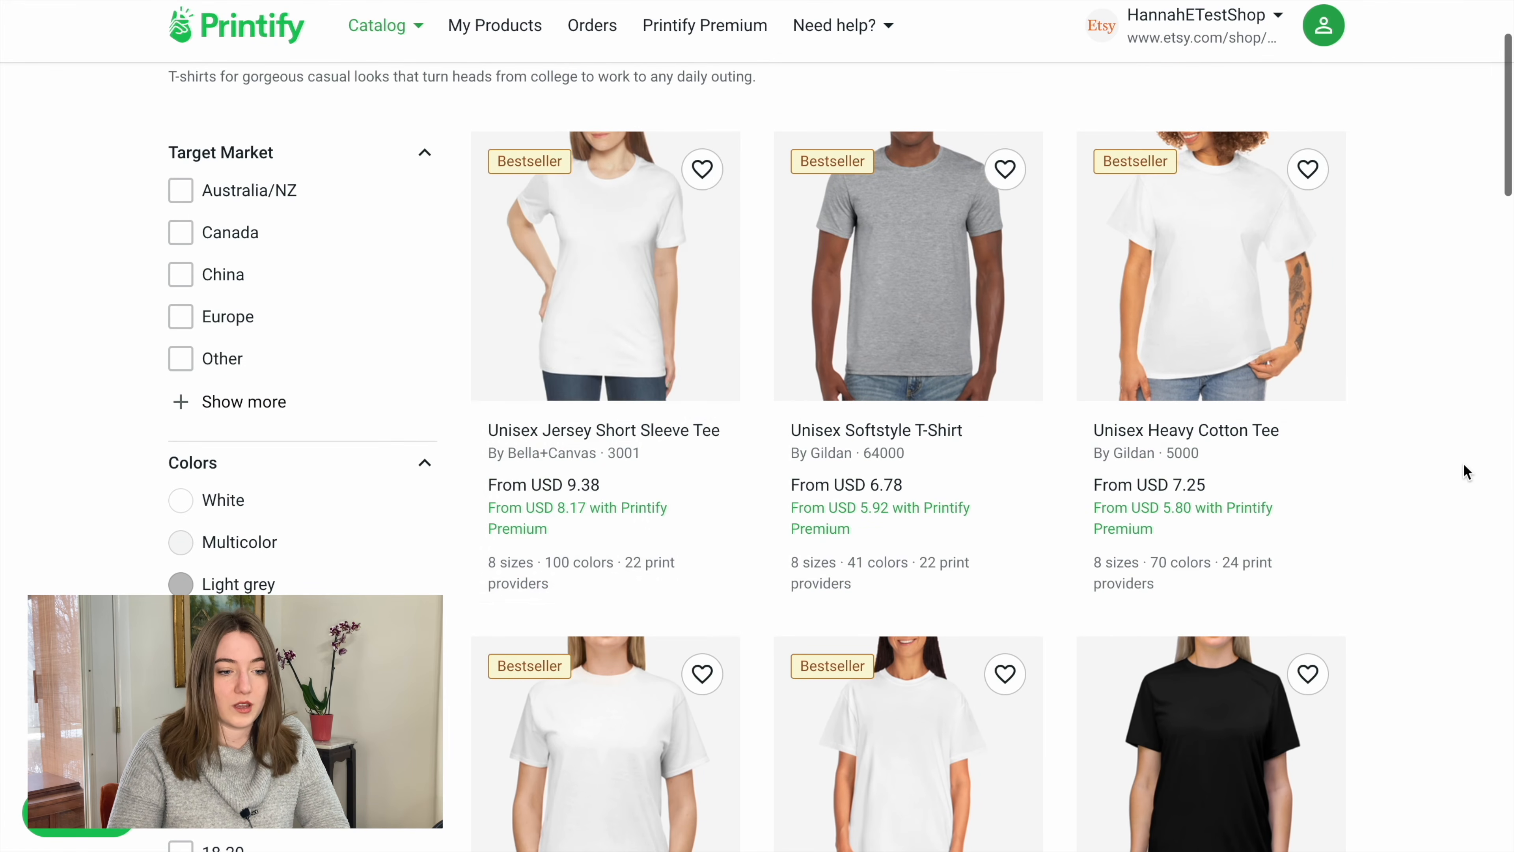
pyautogui.click(615, 227)
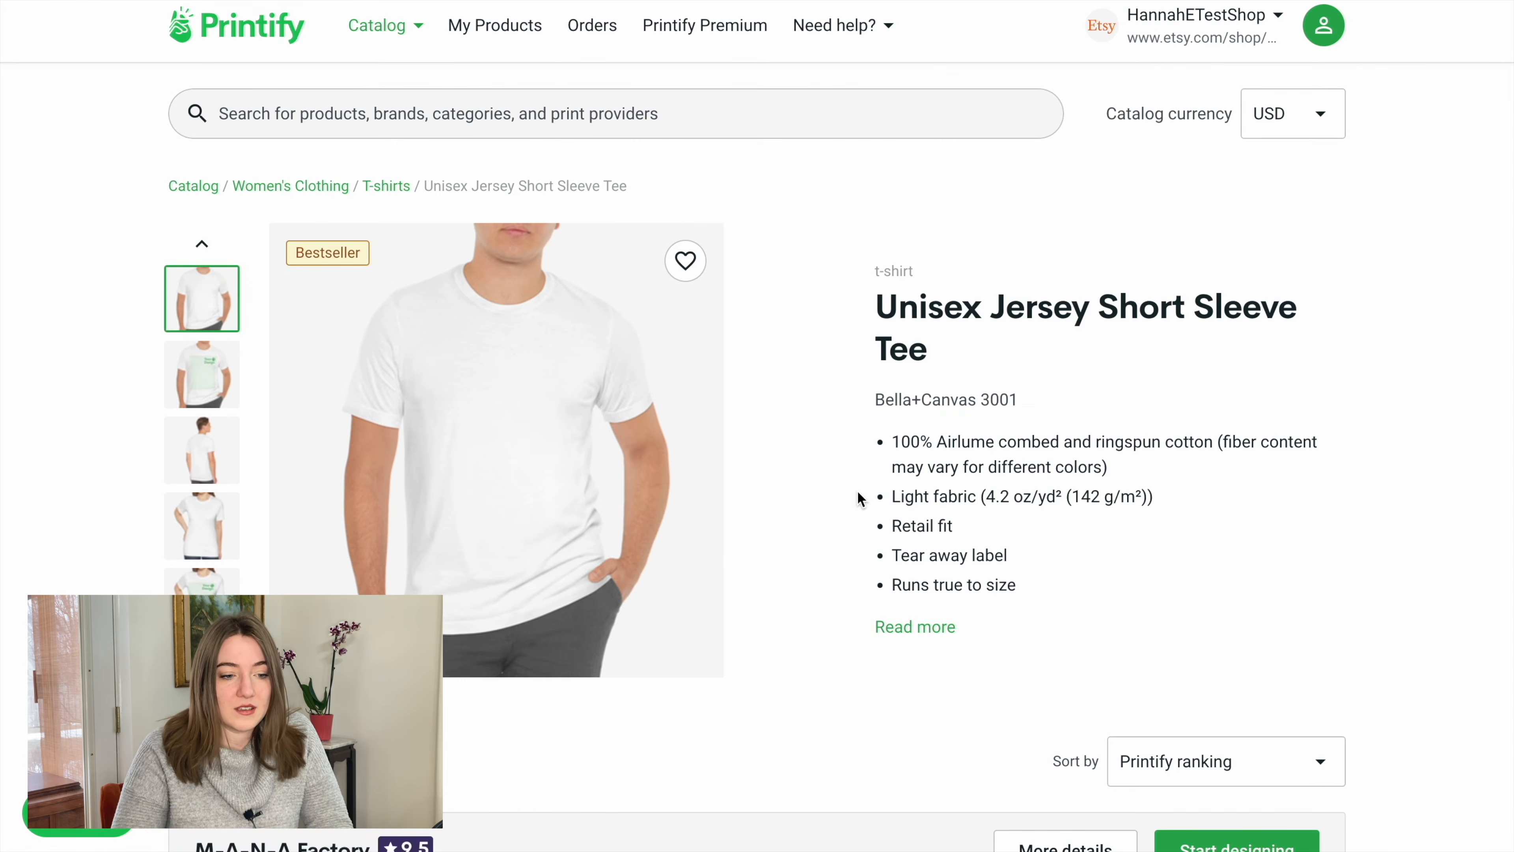
# - Find SwiftPOD among the tee's print providers and start designing with it
pyautogui.scroll(-9, 859, 498)
pyautogui.scroll(-18, 858, 492)
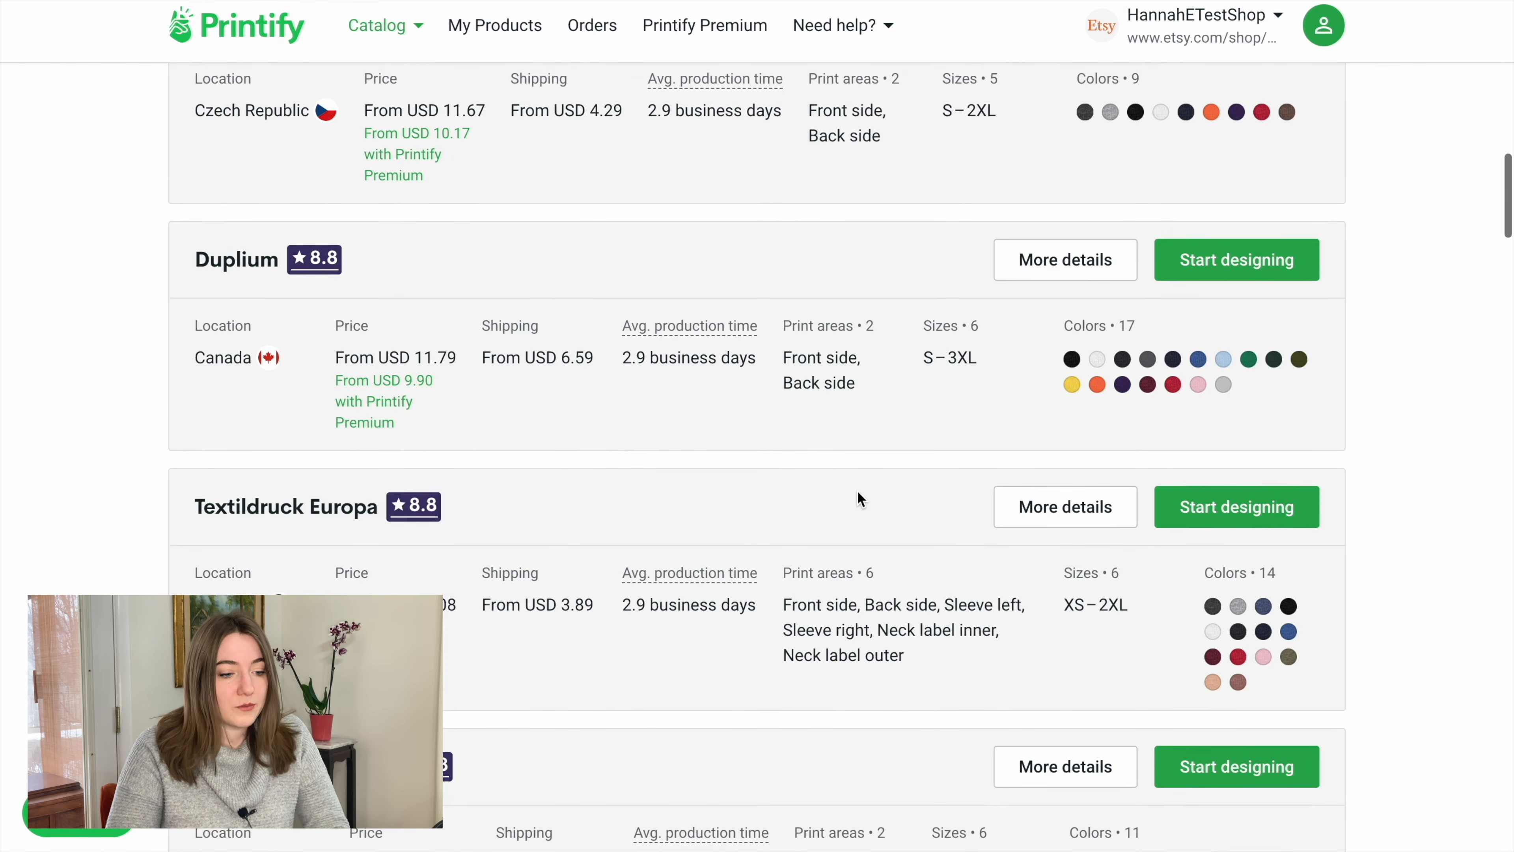
pyautogui.scroll(-18, 856, 490)
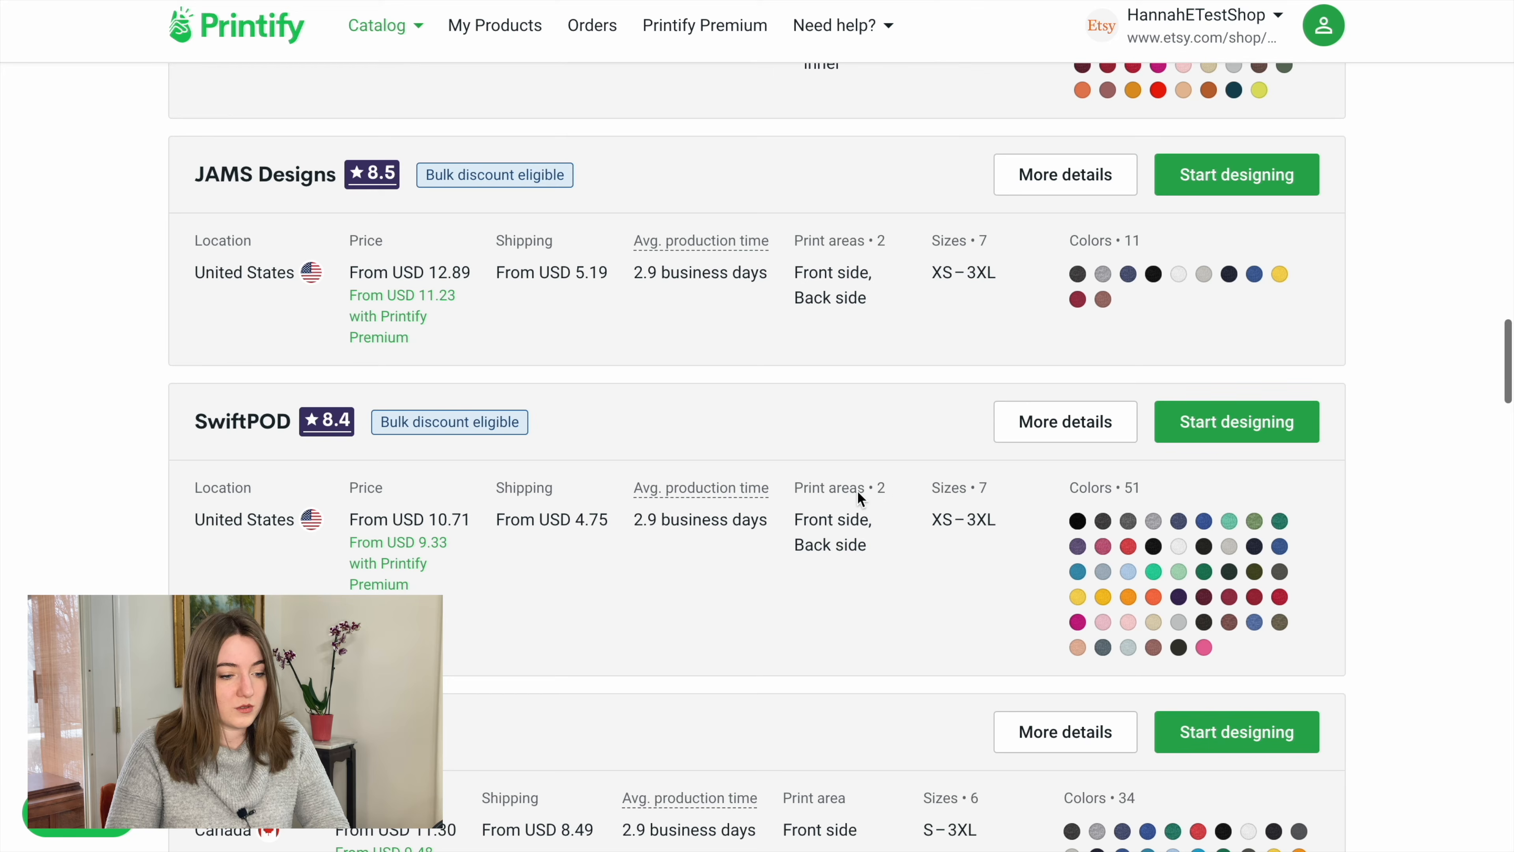
pyautogui.click(1284, 423)
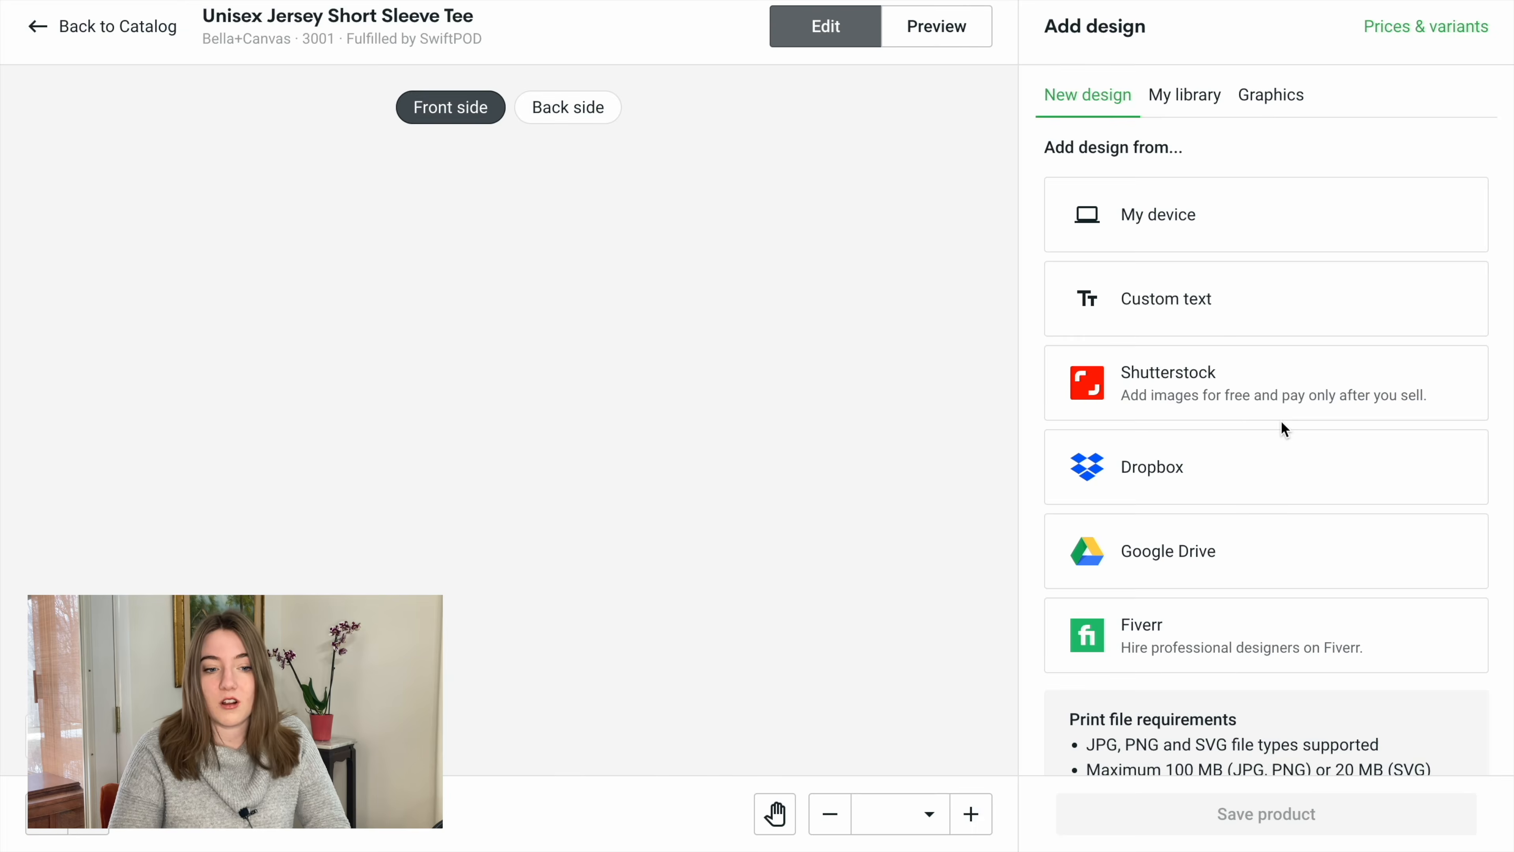
# - Add Custom Mrs Bride Shirt (1).png from the device to the shirt front and move it to the top of the print area
pyautogui.click(1146, 218)
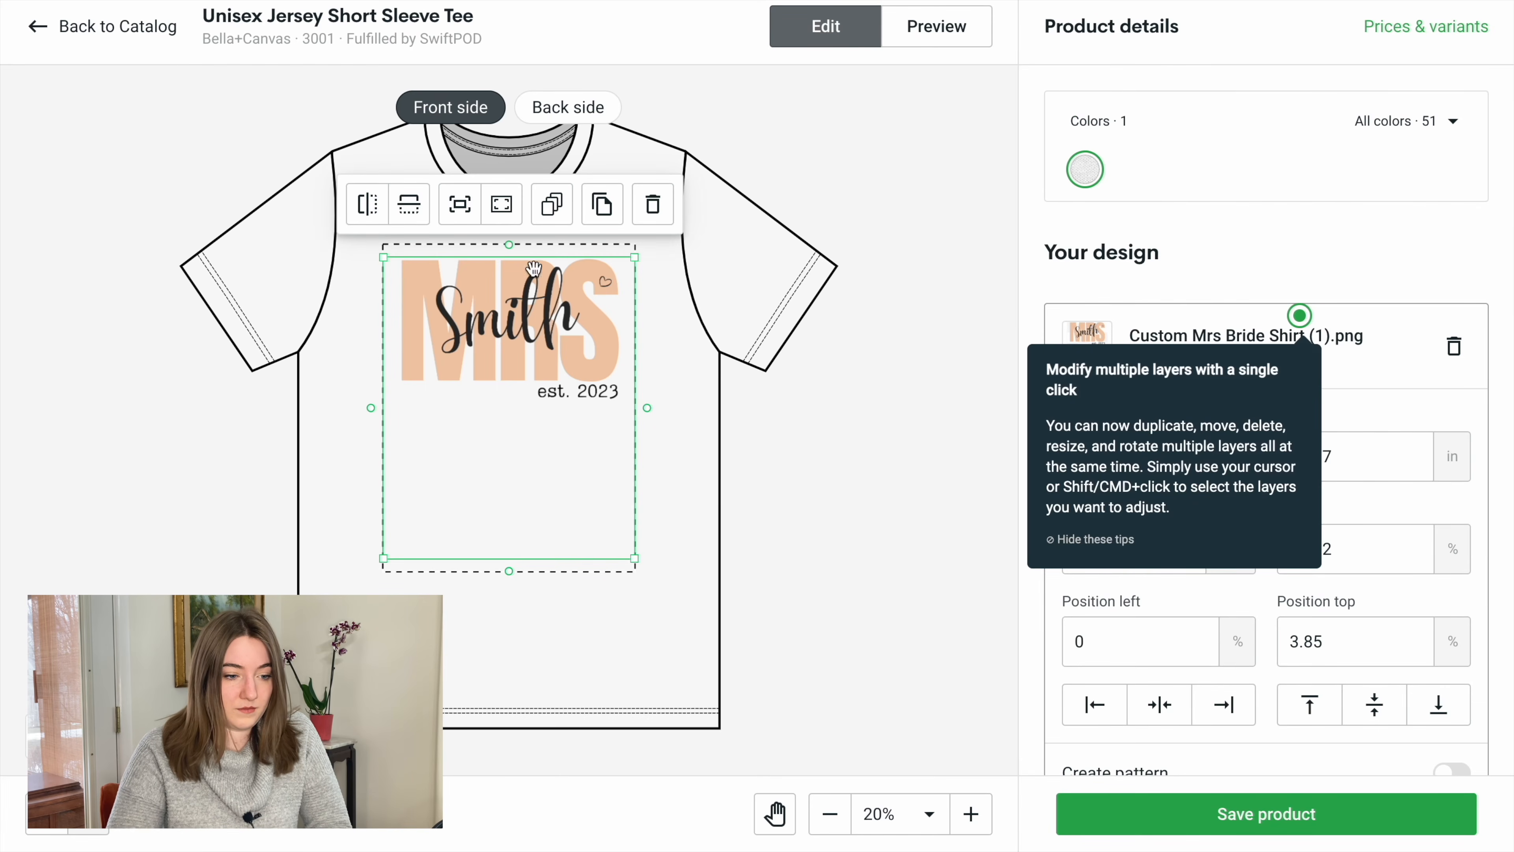
pyautogui.moveTo(430, 304); pyautogui.dragTo(430, 291)
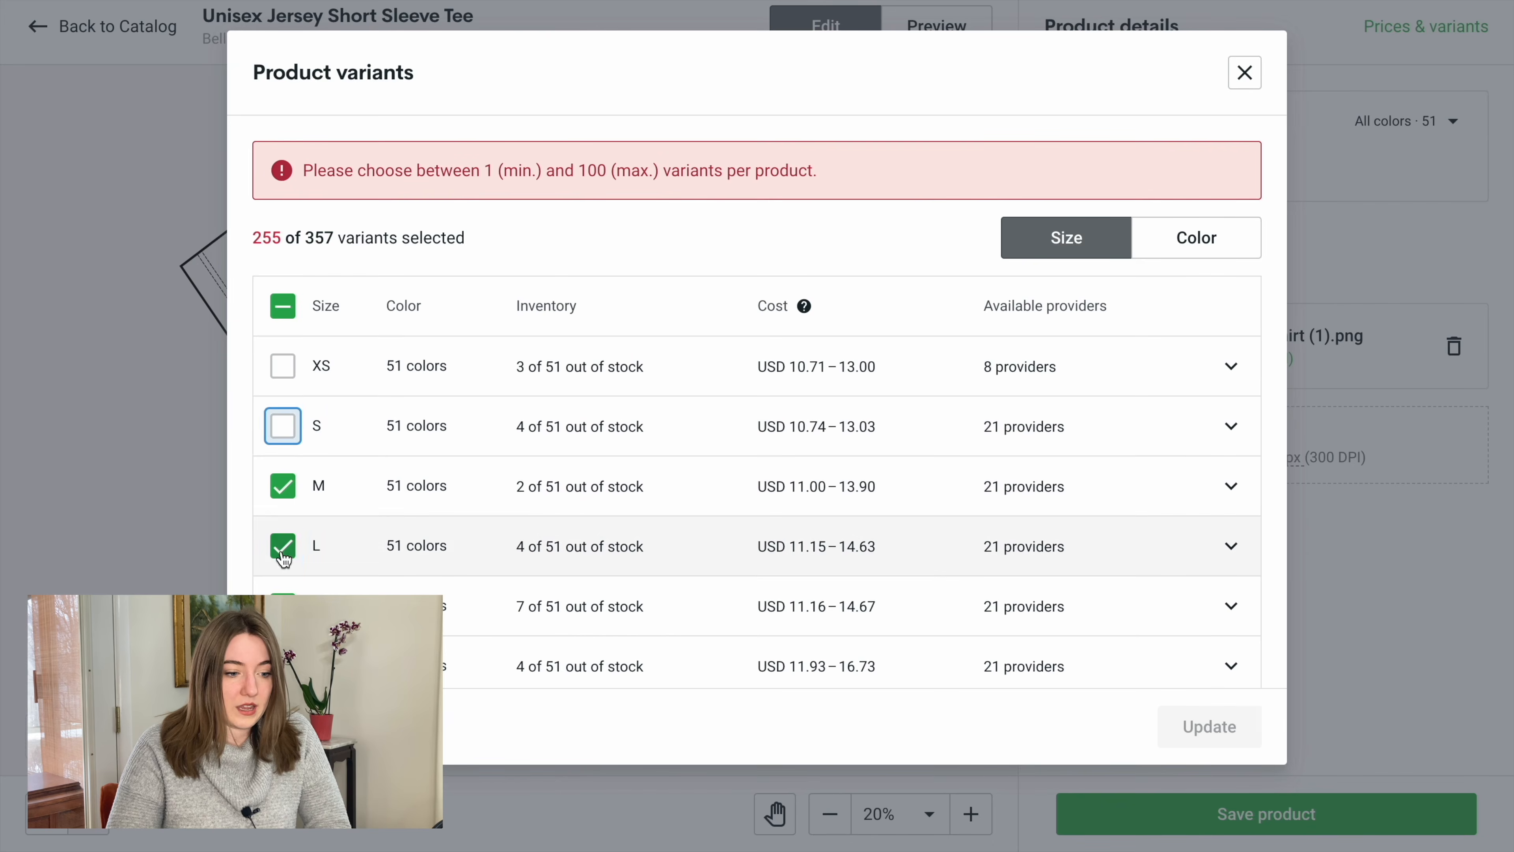
# - Limit the product variants to size M in all colors, update them and save the product
pyautogui.click(283, 545)
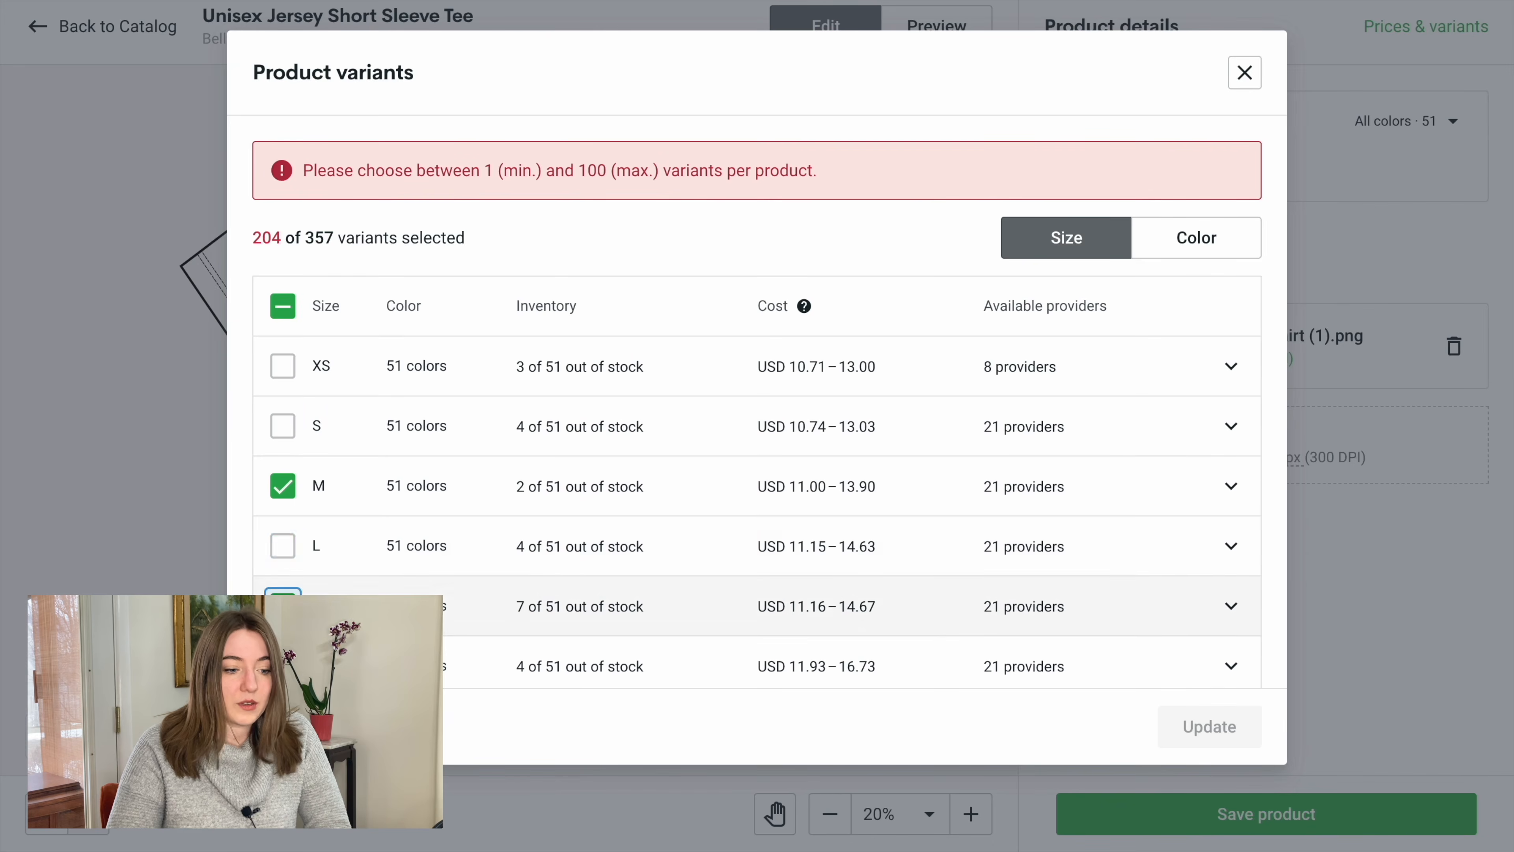
pyautogui.click(283, 606)
pyautogui.click(282, 572)
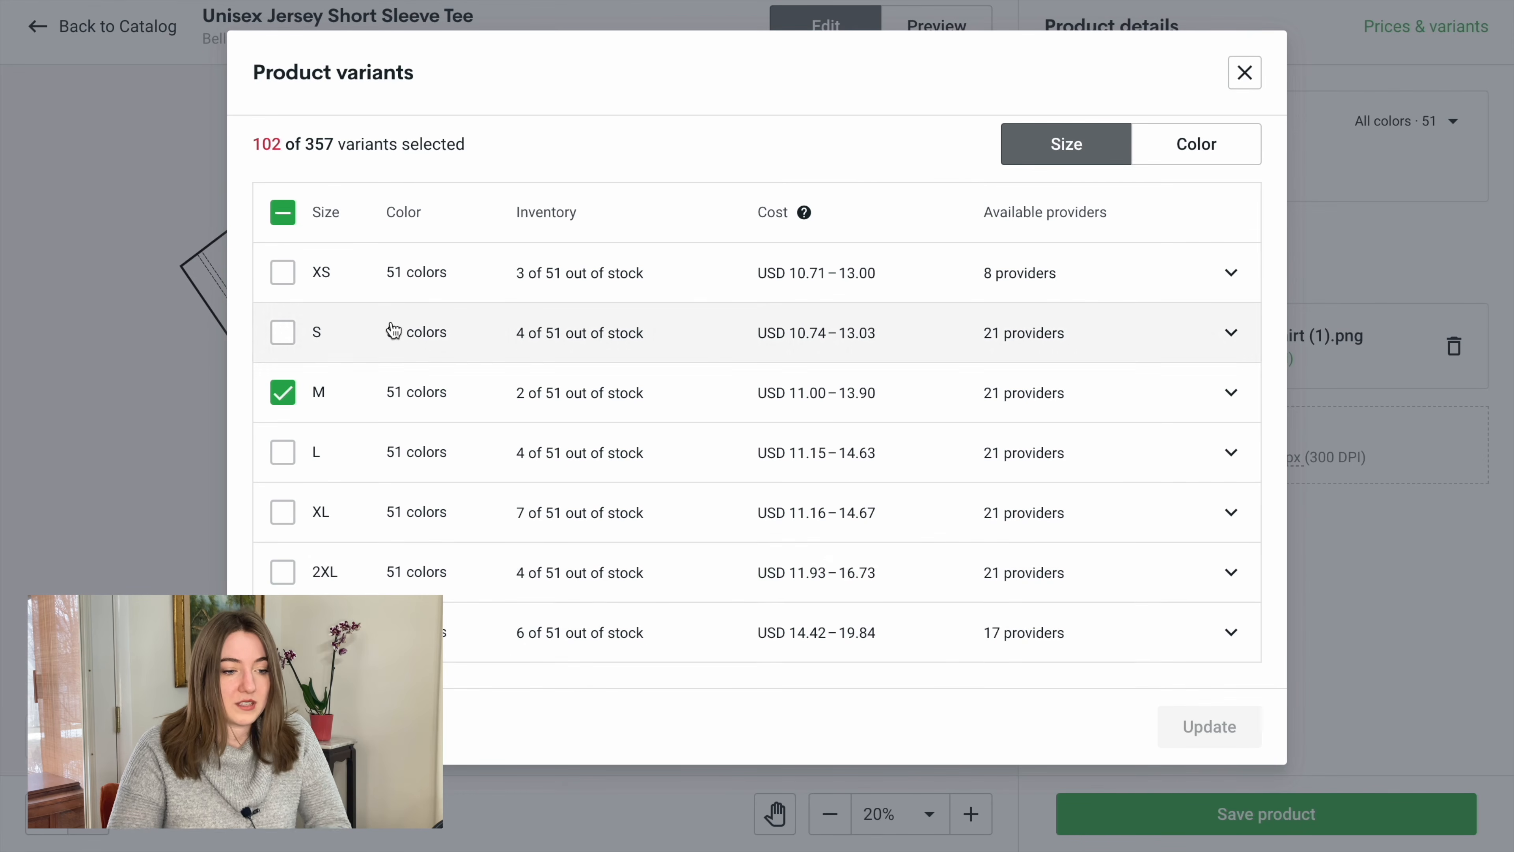
pyautogui.click(1210, 726)
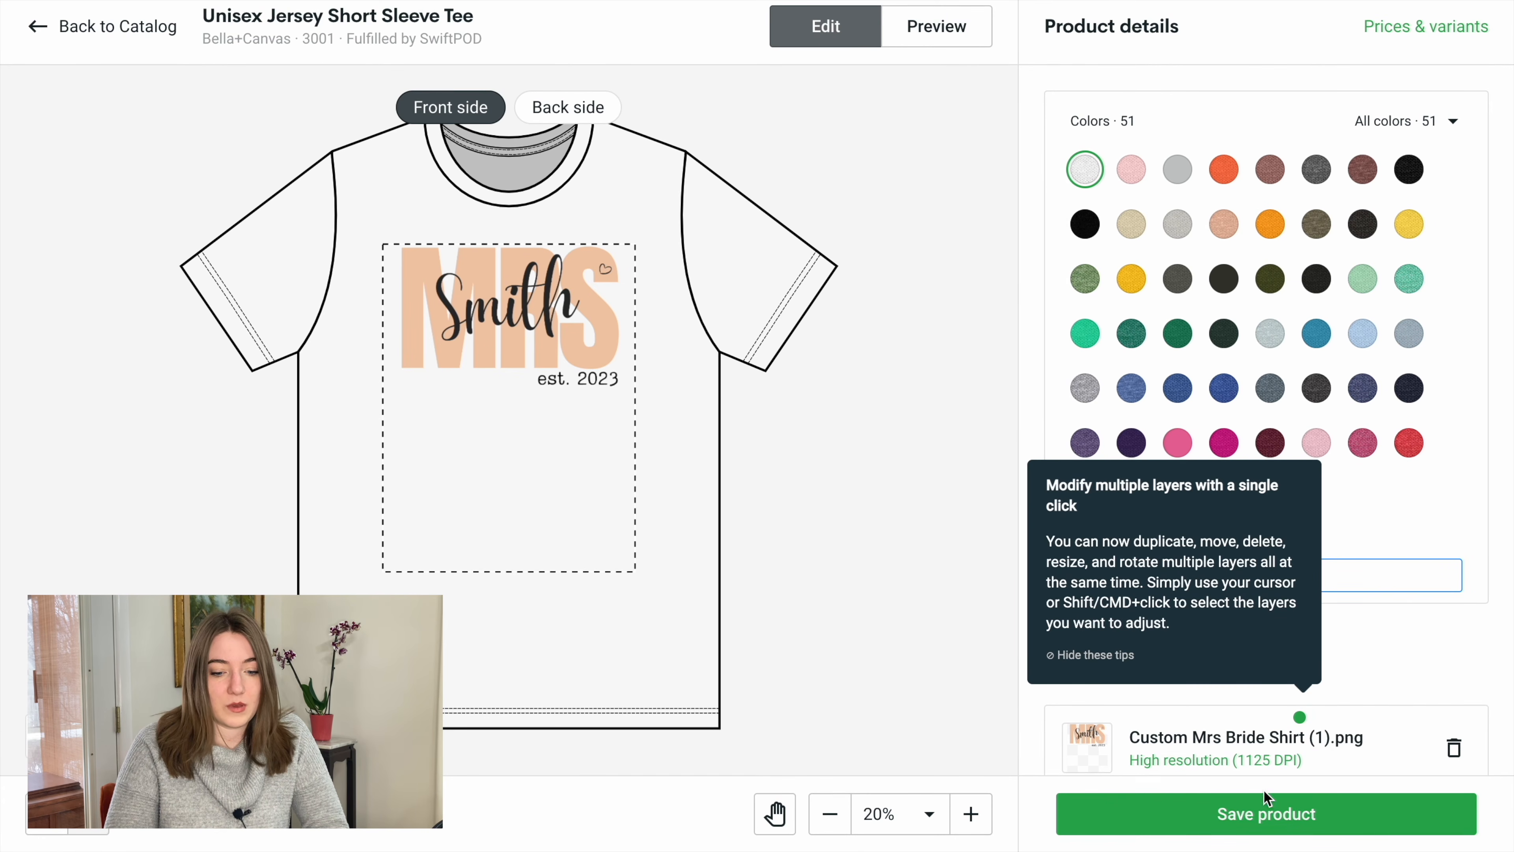
pyautogui.click(1327, 815)
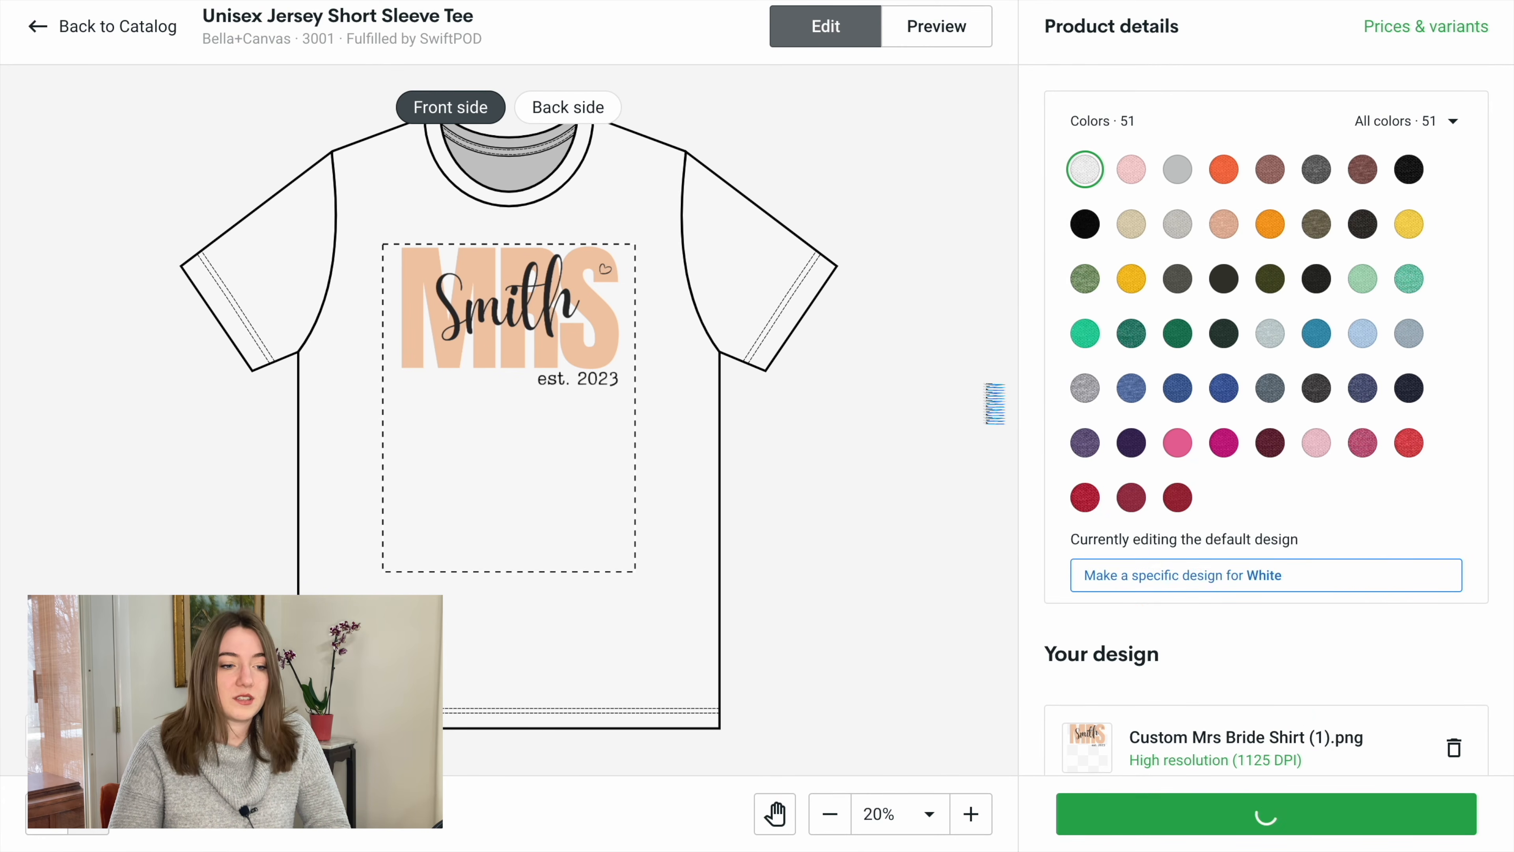
# - Prefix the product title with "Personalized Bride" and the customer's last name in parentheses, and save the product as a draft
pyautogui.scroll(-5, 986, 387)
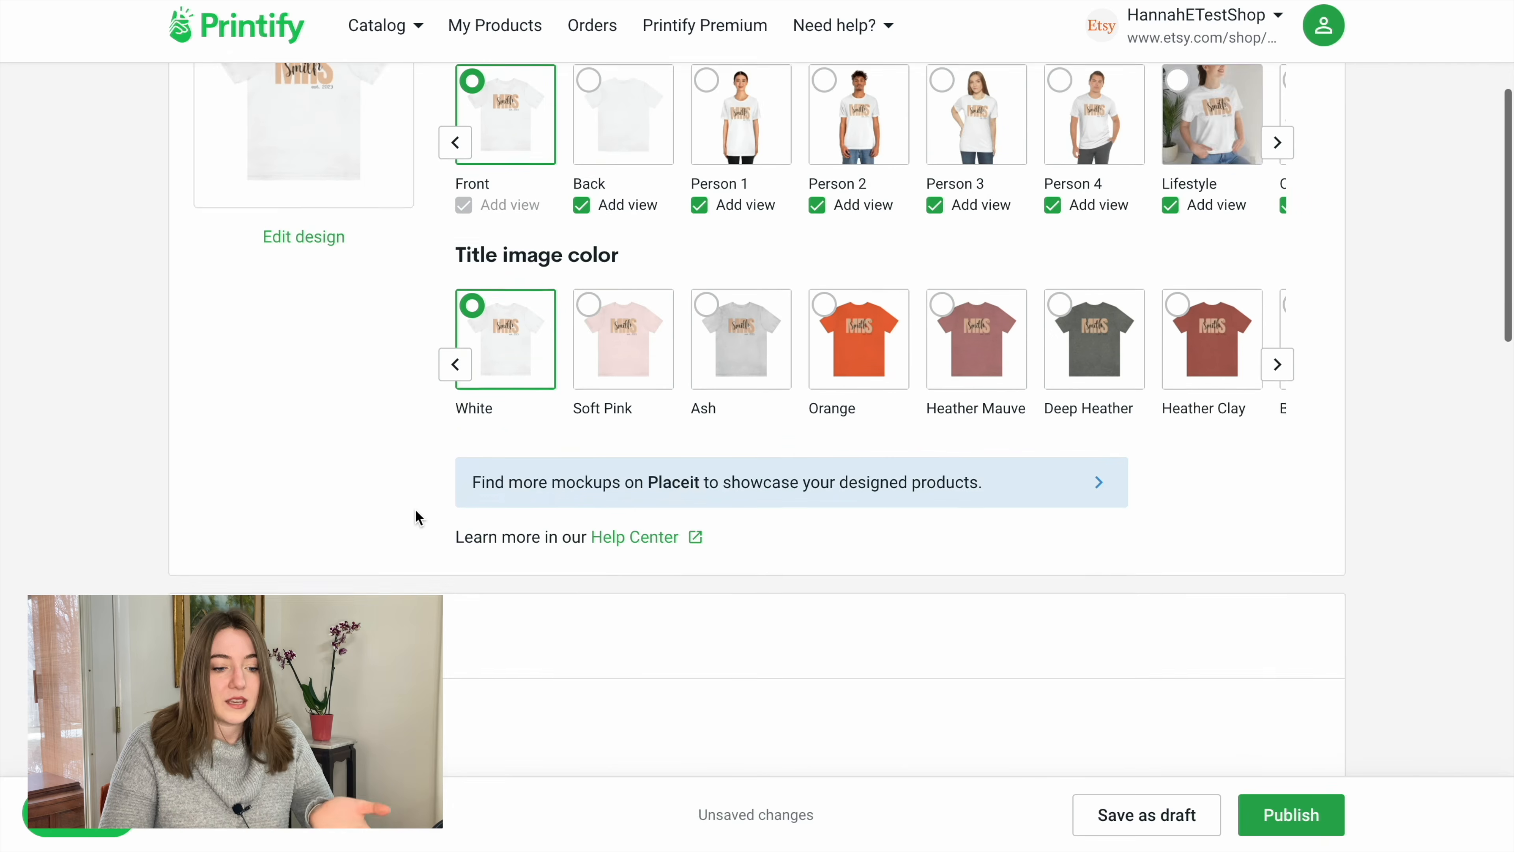
pyautogui.scroll(-5, 419, 517)
pyautogui.click(207, 526)
pyautogui.write('PeUnisex Jersey Short Sleeve Tee')
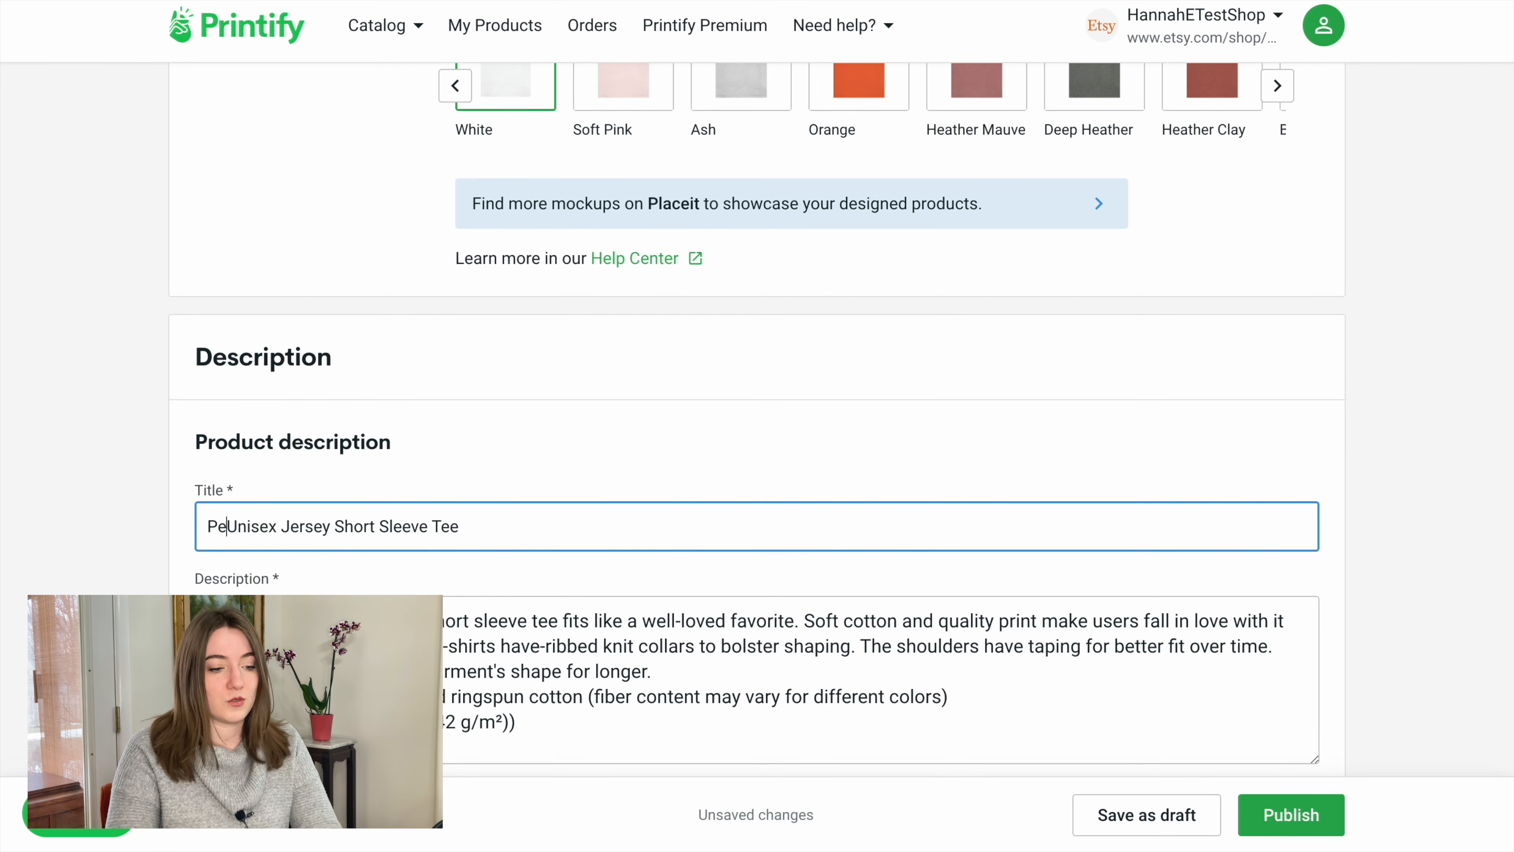
pyautogui.scroll(-3, 1129, 841)
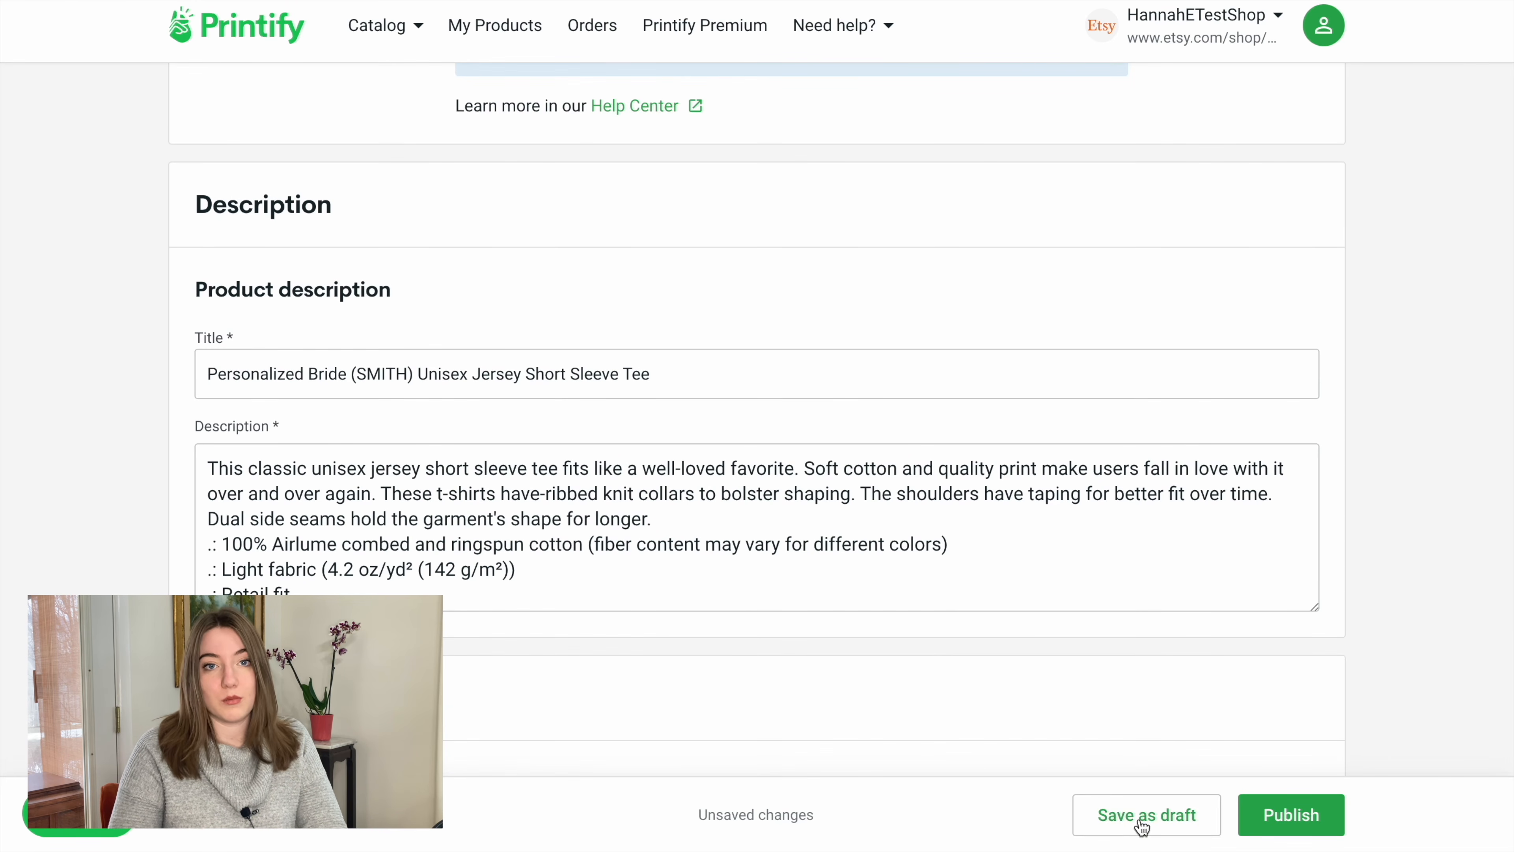
pyautogui.click(1140, 823)
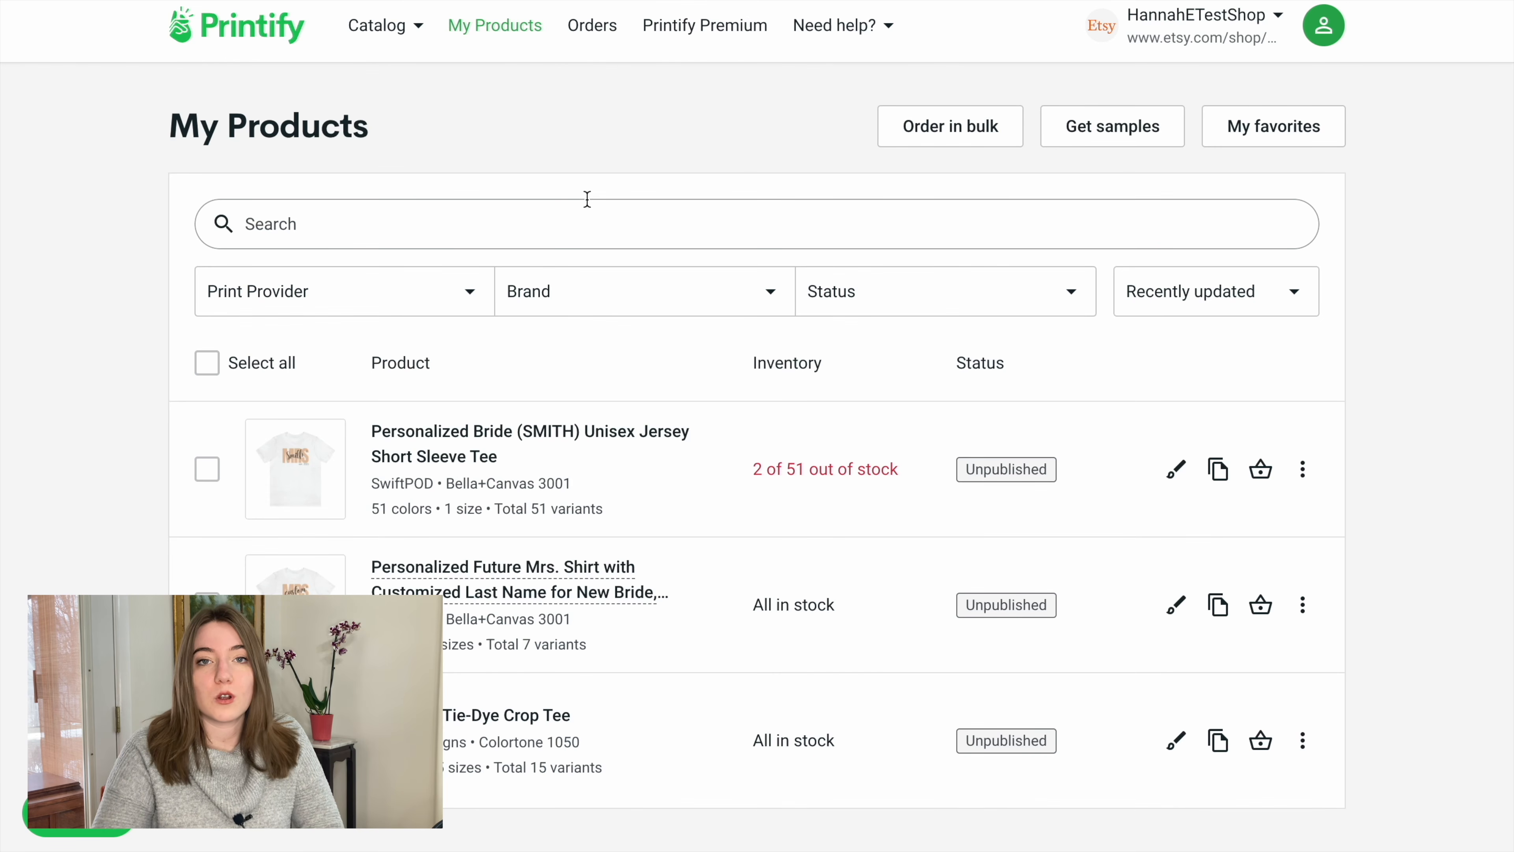
# - Open the on-hold order for the Personalized Future Mrs. Shirt and start editing it
pyautogui.click(586, 35)
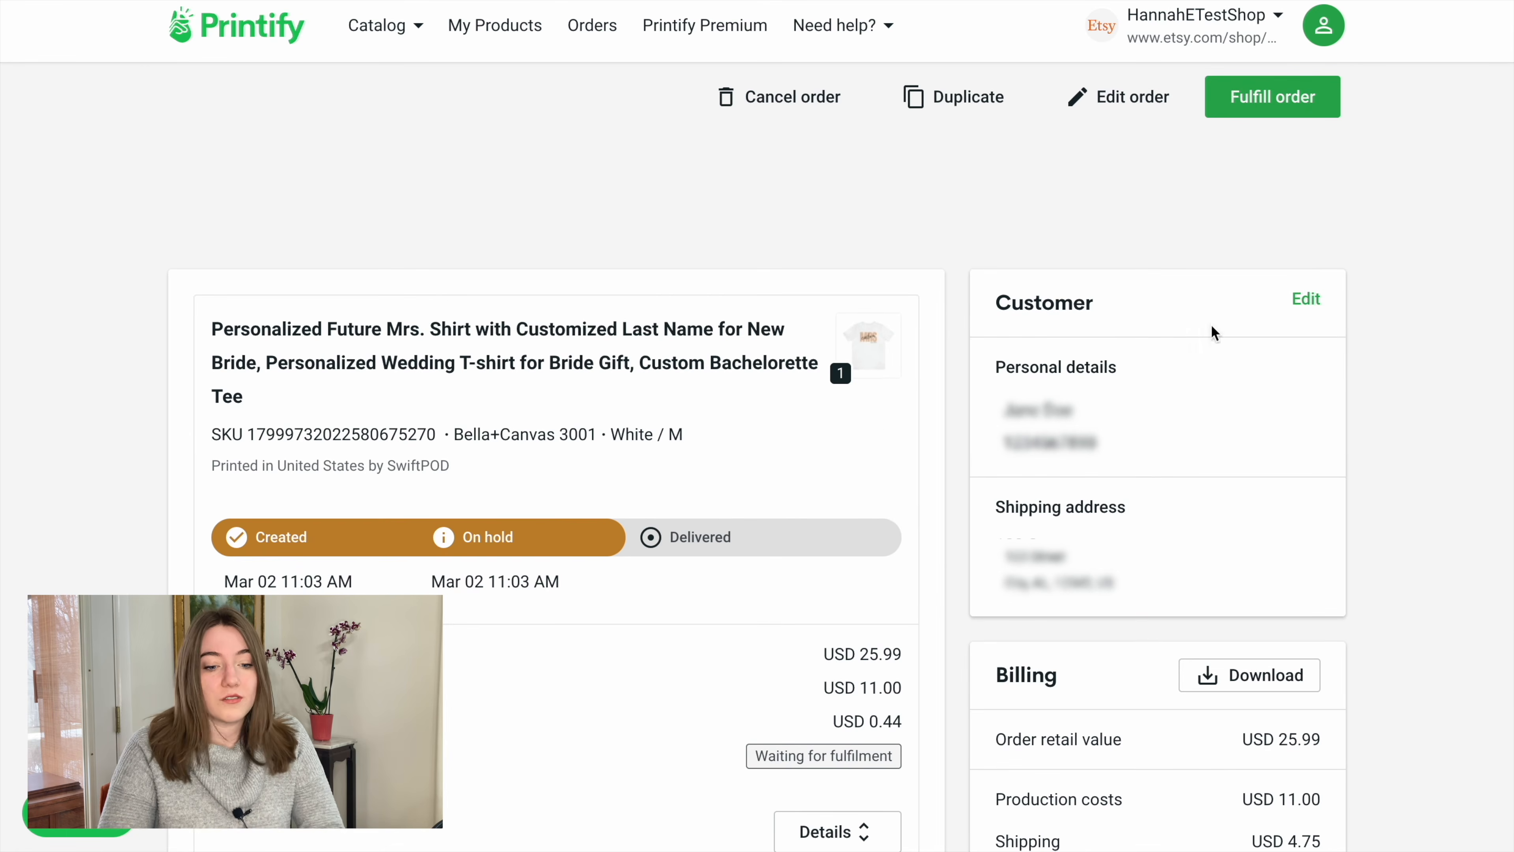
pyautogui.scroll(2, 1374, 458)
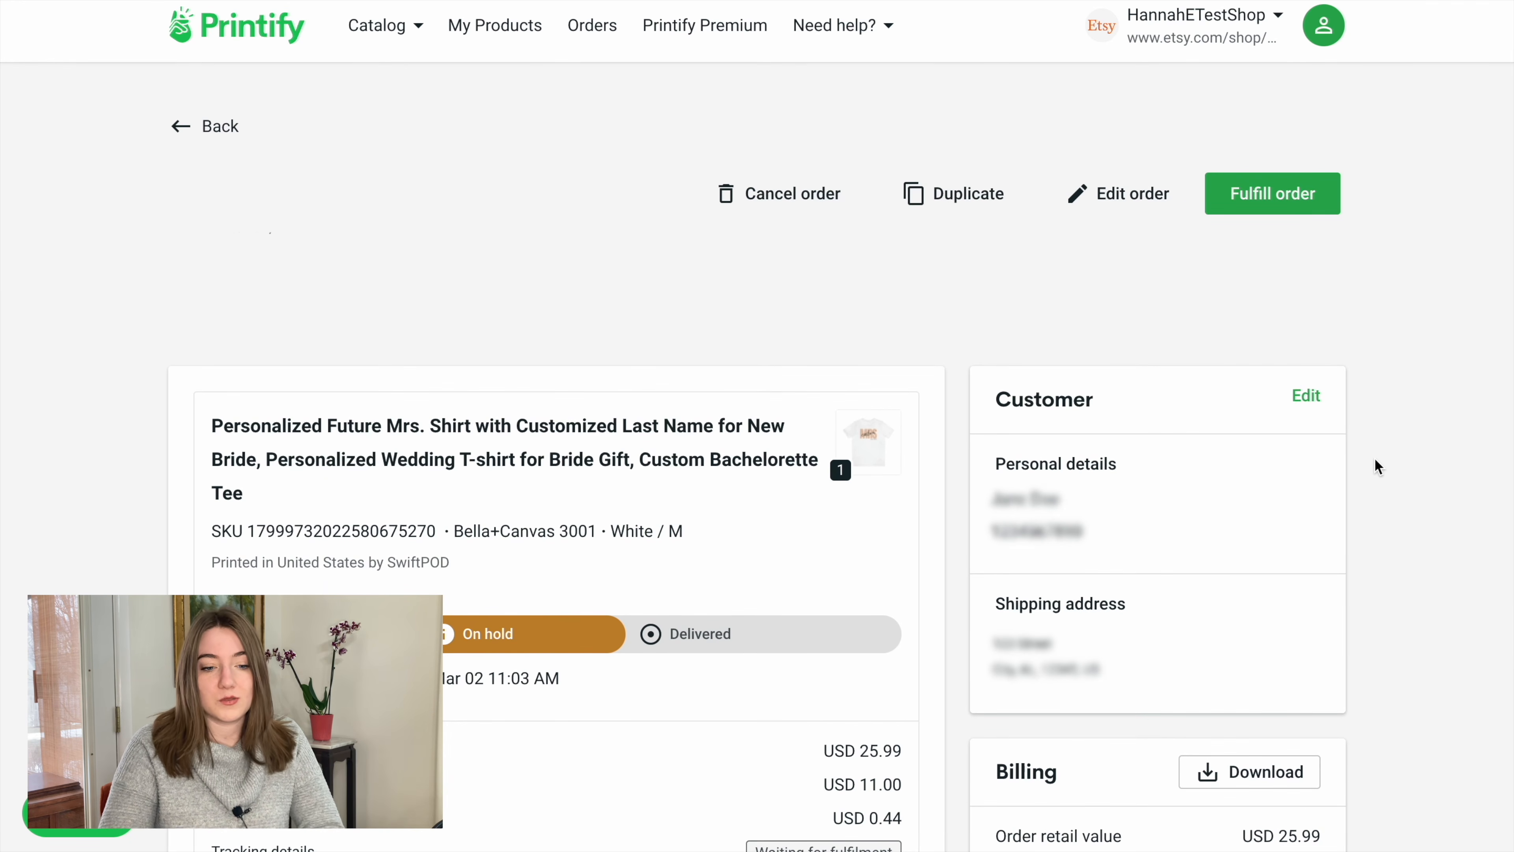
pyautogui.click(1112, 196)
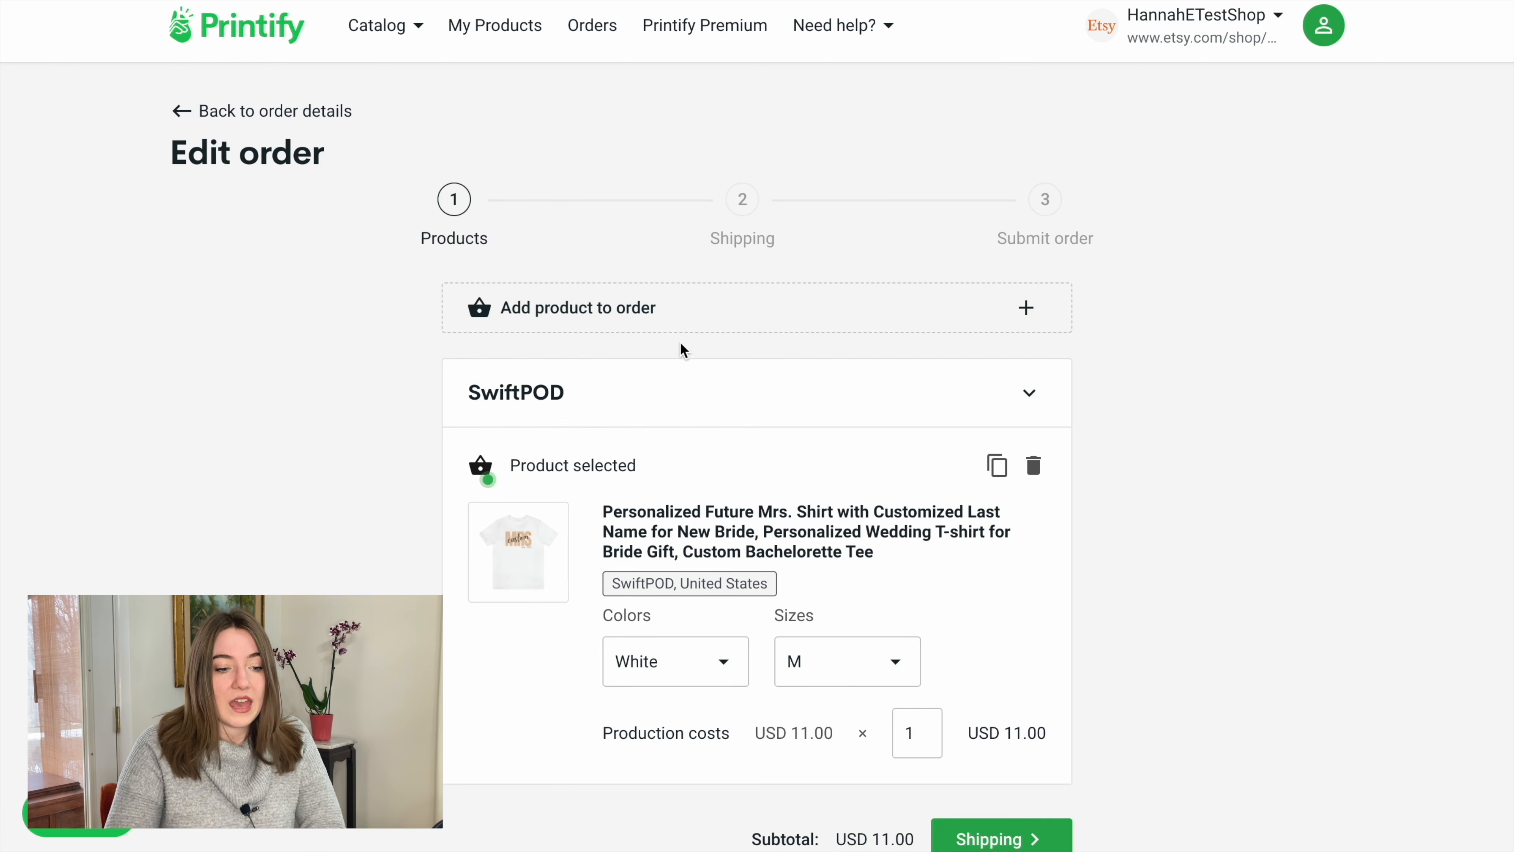
# - Add the White, size M variant of the new Personalized Bride Unisex Jersey Short Sleeve Tee to the order
pyautogui.click(693, 307)
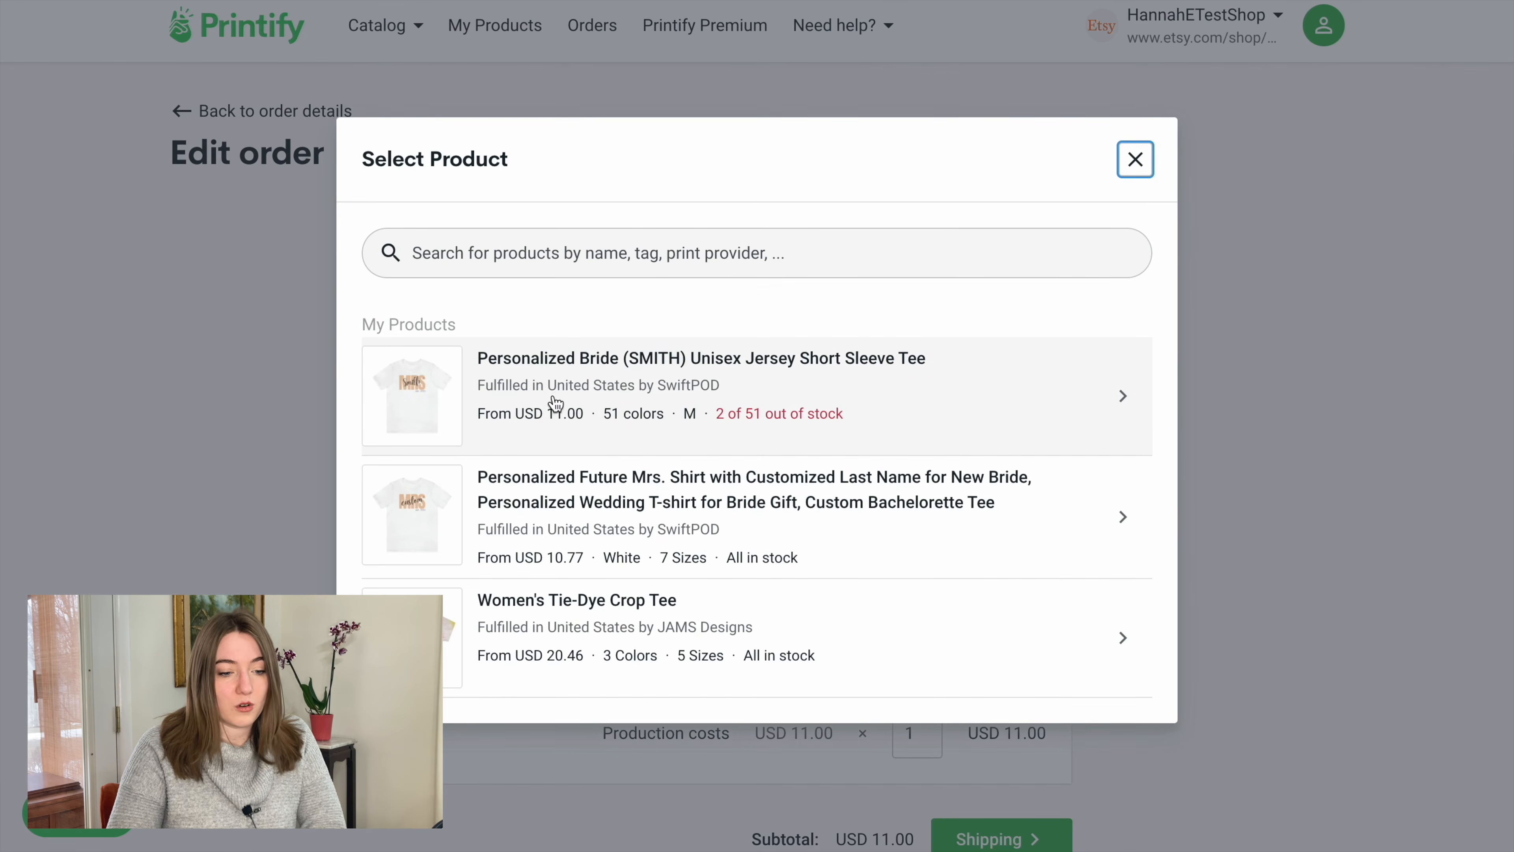
pyautogui.click(572, 391)
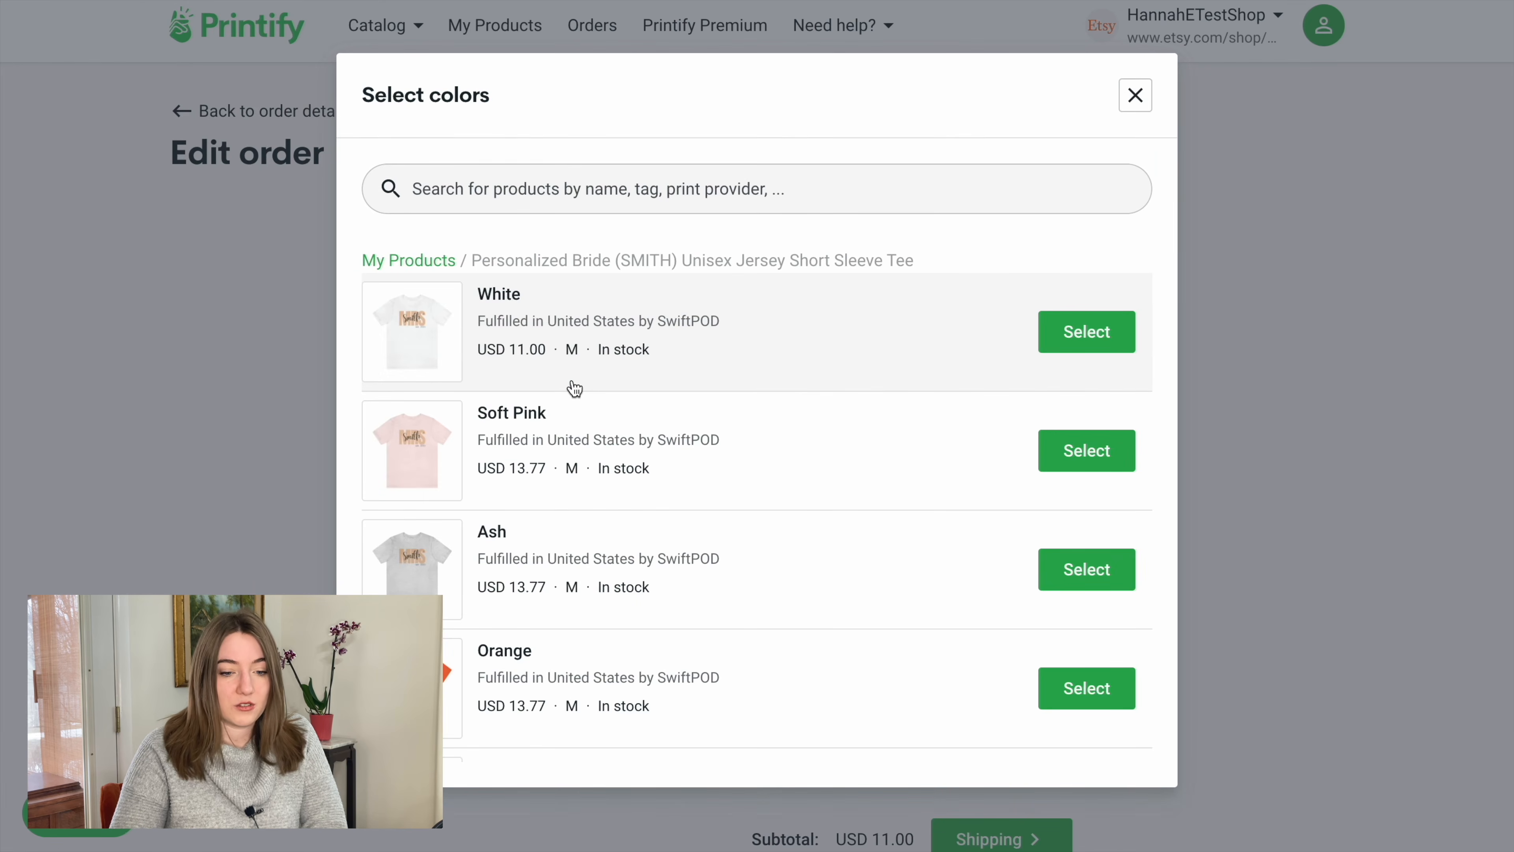
pyautogui.click(1080, 331)
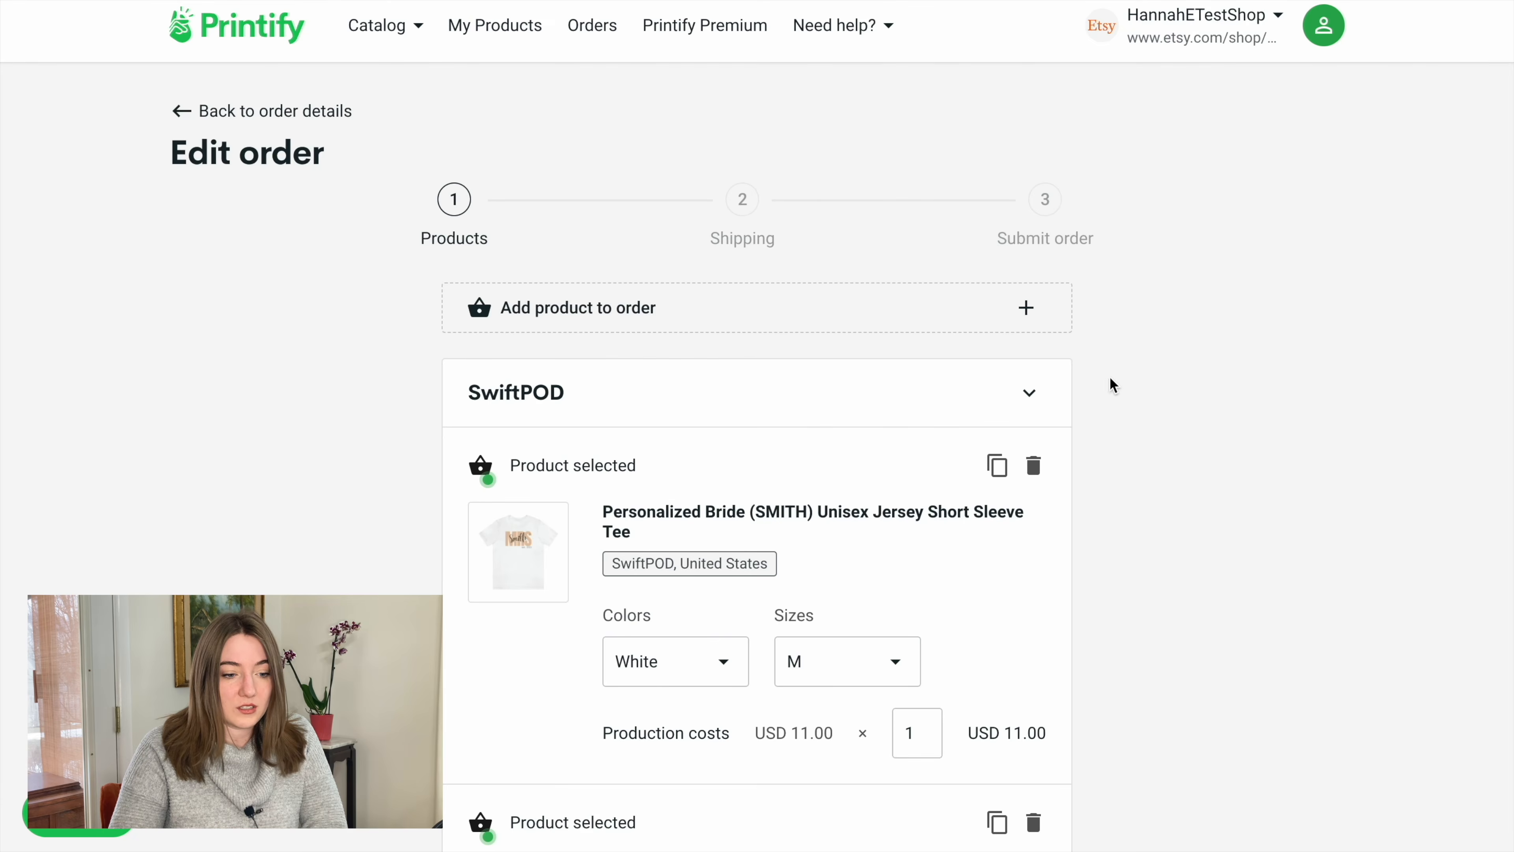
# - Remove the original Personalized Future Mrs. Shirt from the order, keeping only the personalized tee
pyautogui.scroll(-2, 1236, 572)
pyautogui.scroll(-4, 1236, 579)
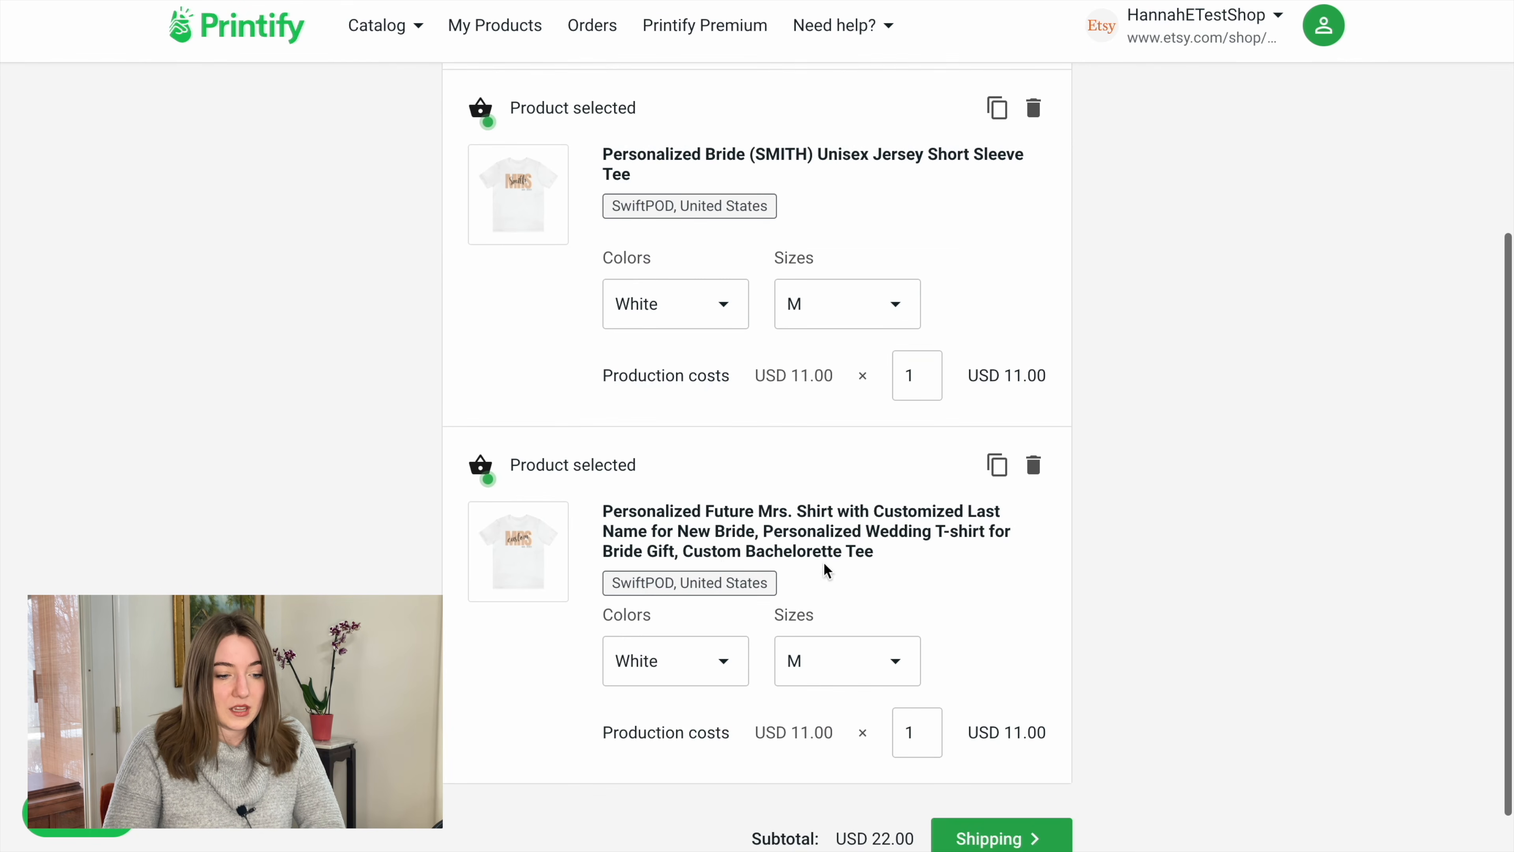
pyautogui.scroll(-1, 944, 567)
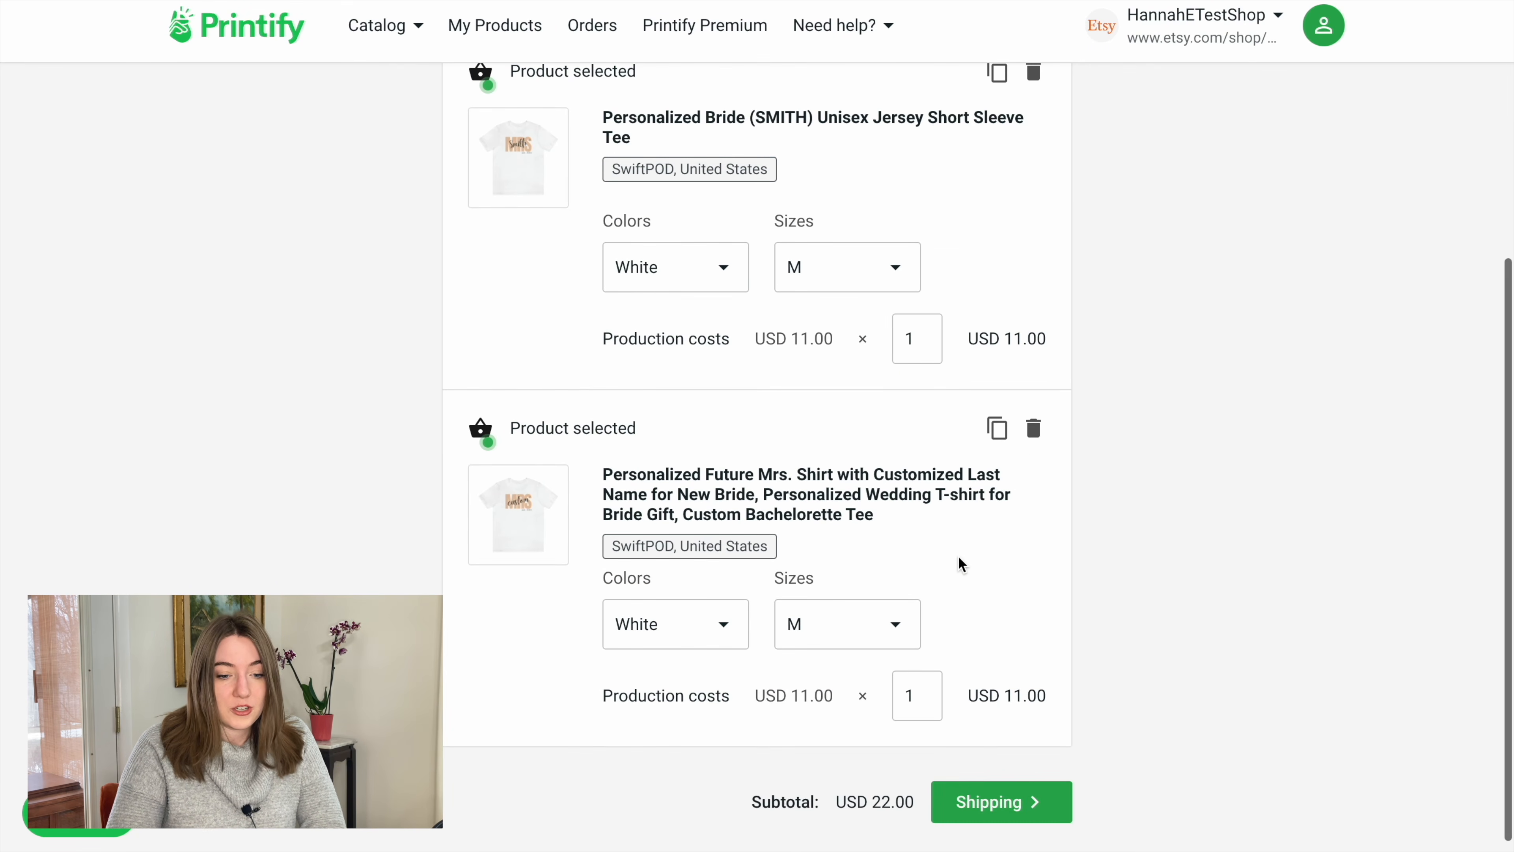
pyautogui.click(1033, 429)
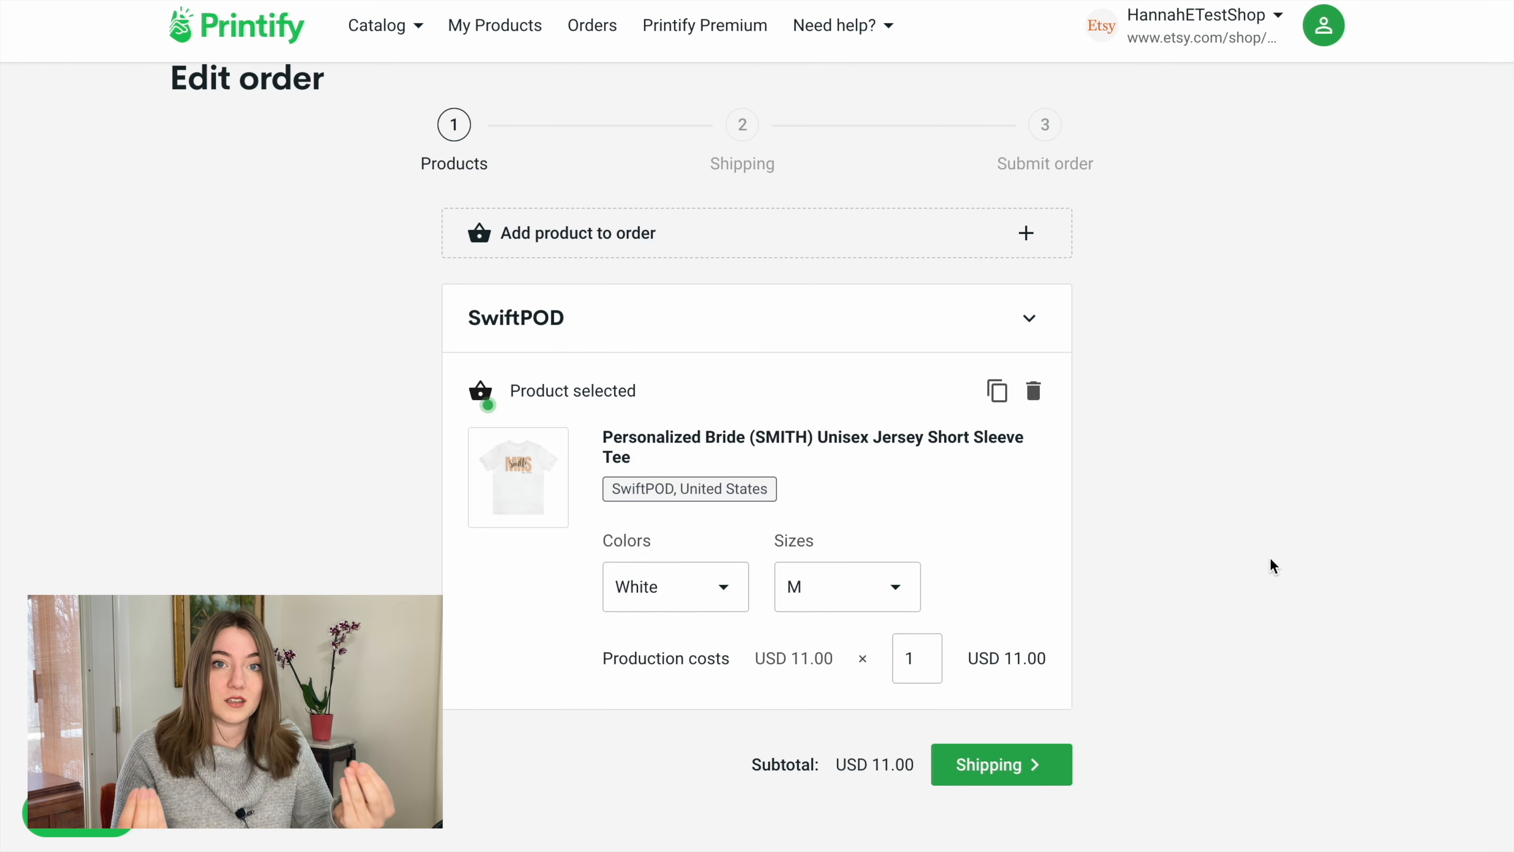
pyautogui.scroll(-1, 1272, 565)
pyautogui.scroll(1, 1237, 680)
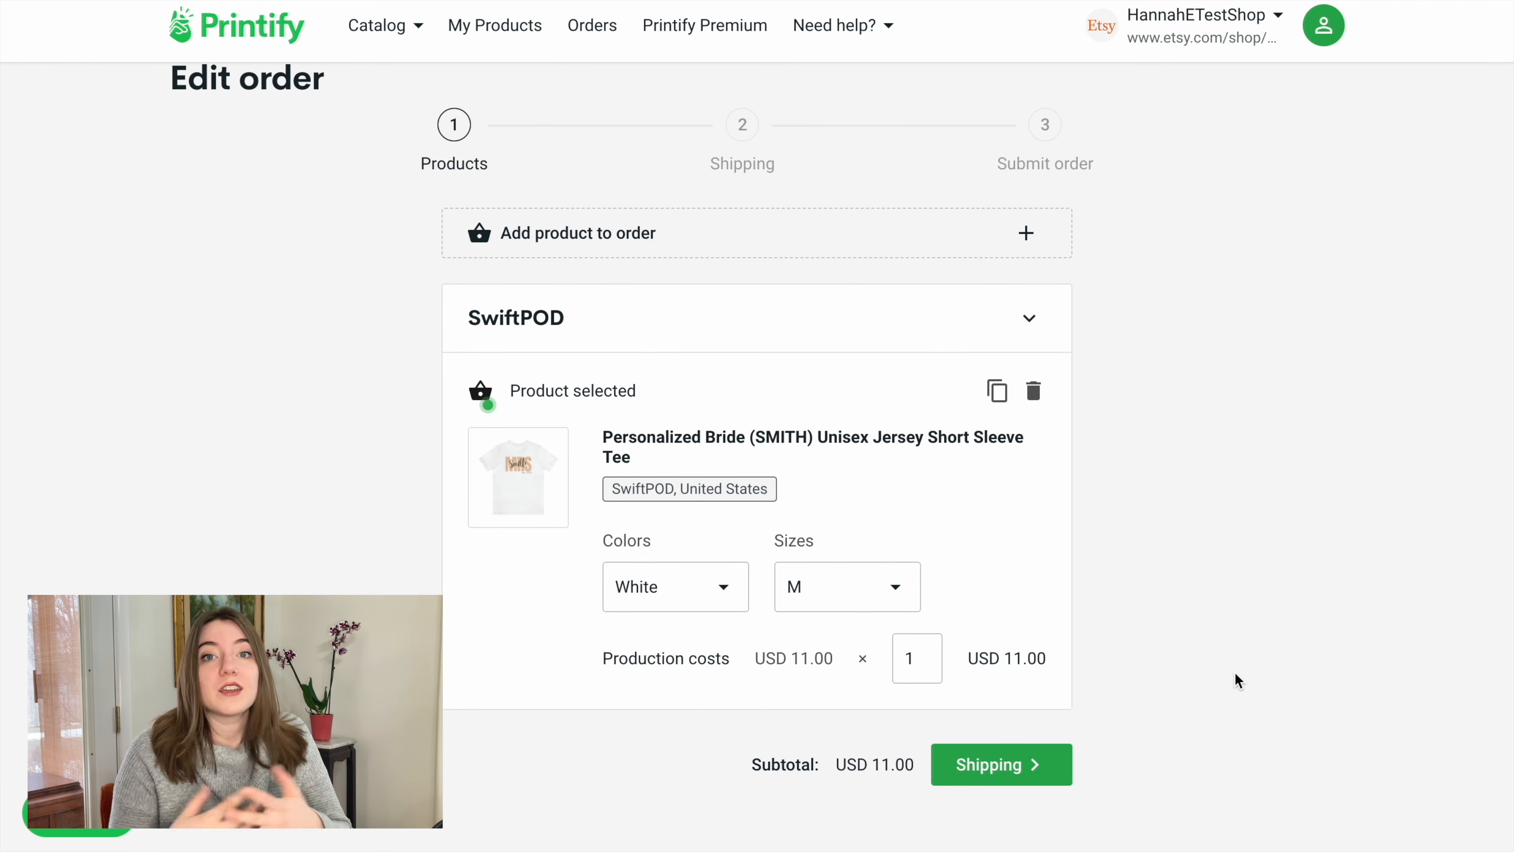